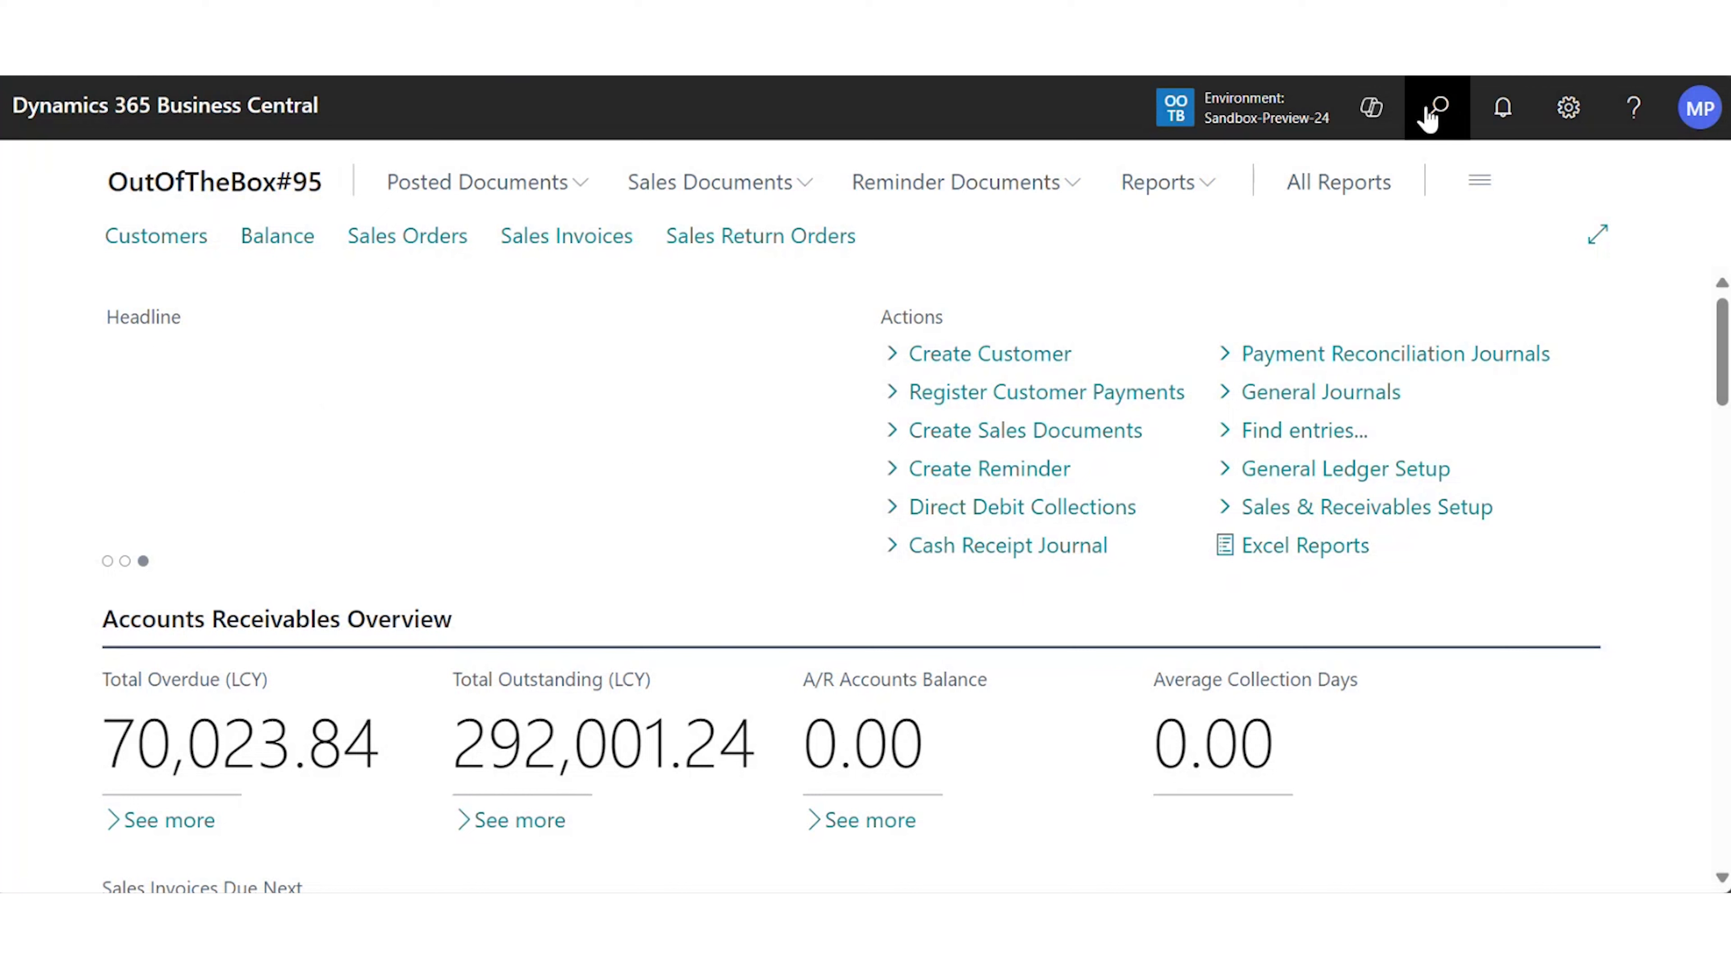
Find the Projects list and view the card of project J00250, Decorate Conference Room, before returning to the list
click(1439, 111)
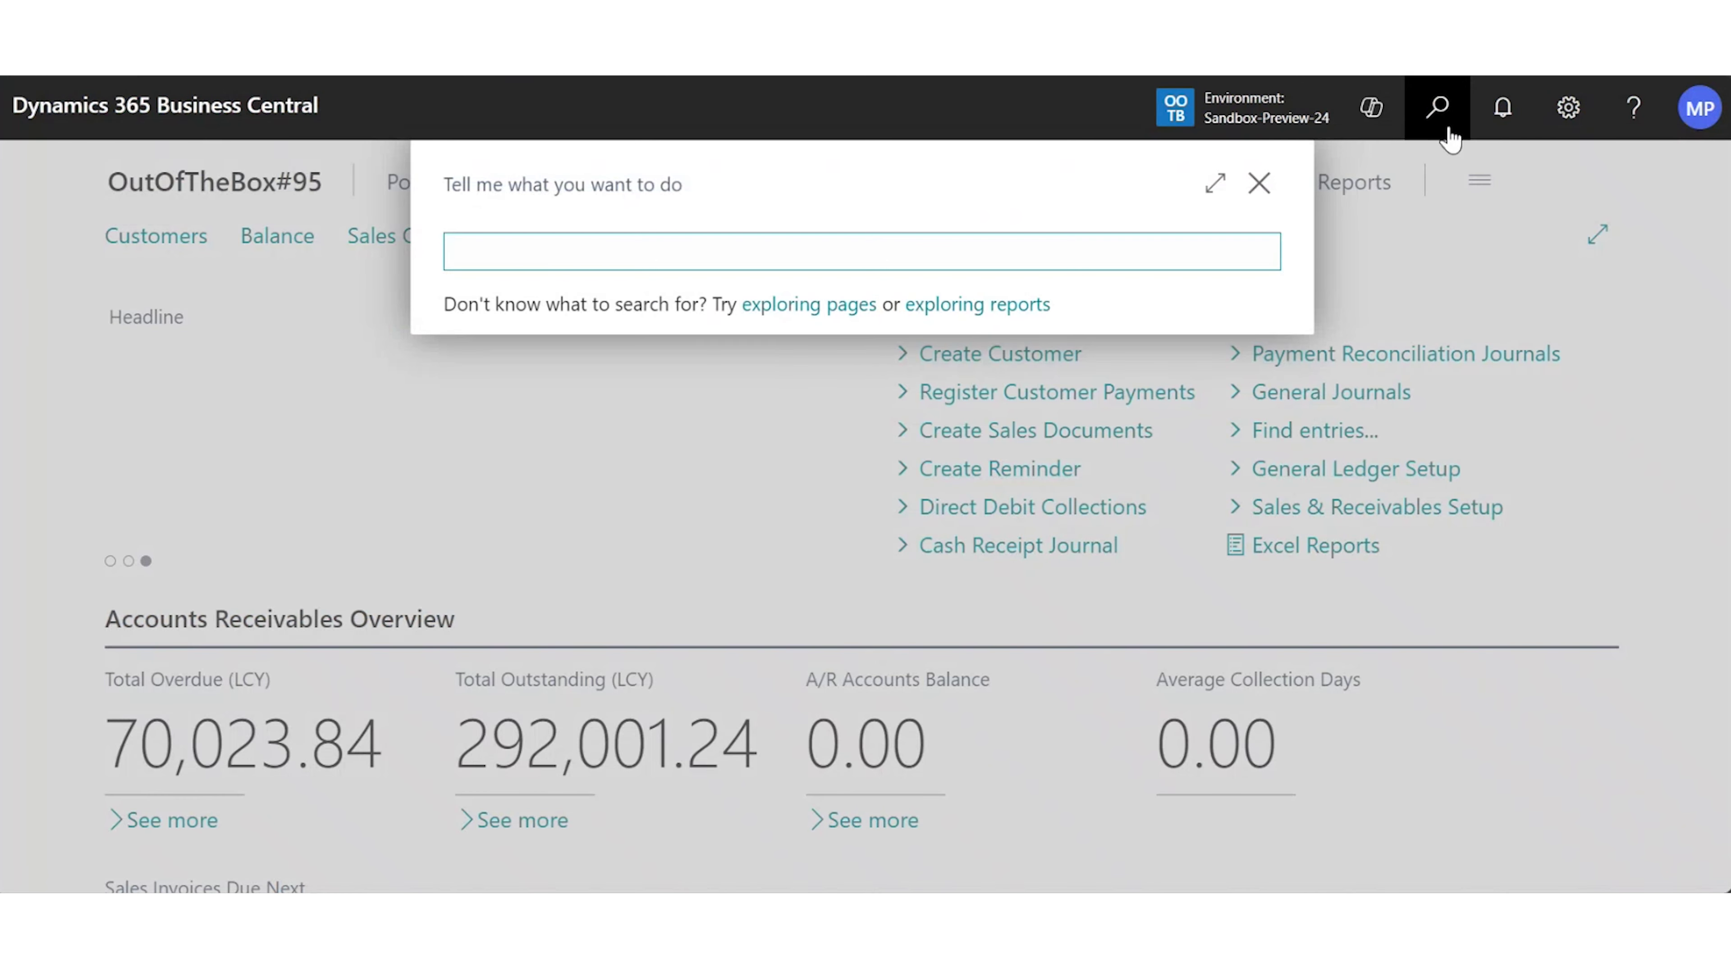
text(projects)
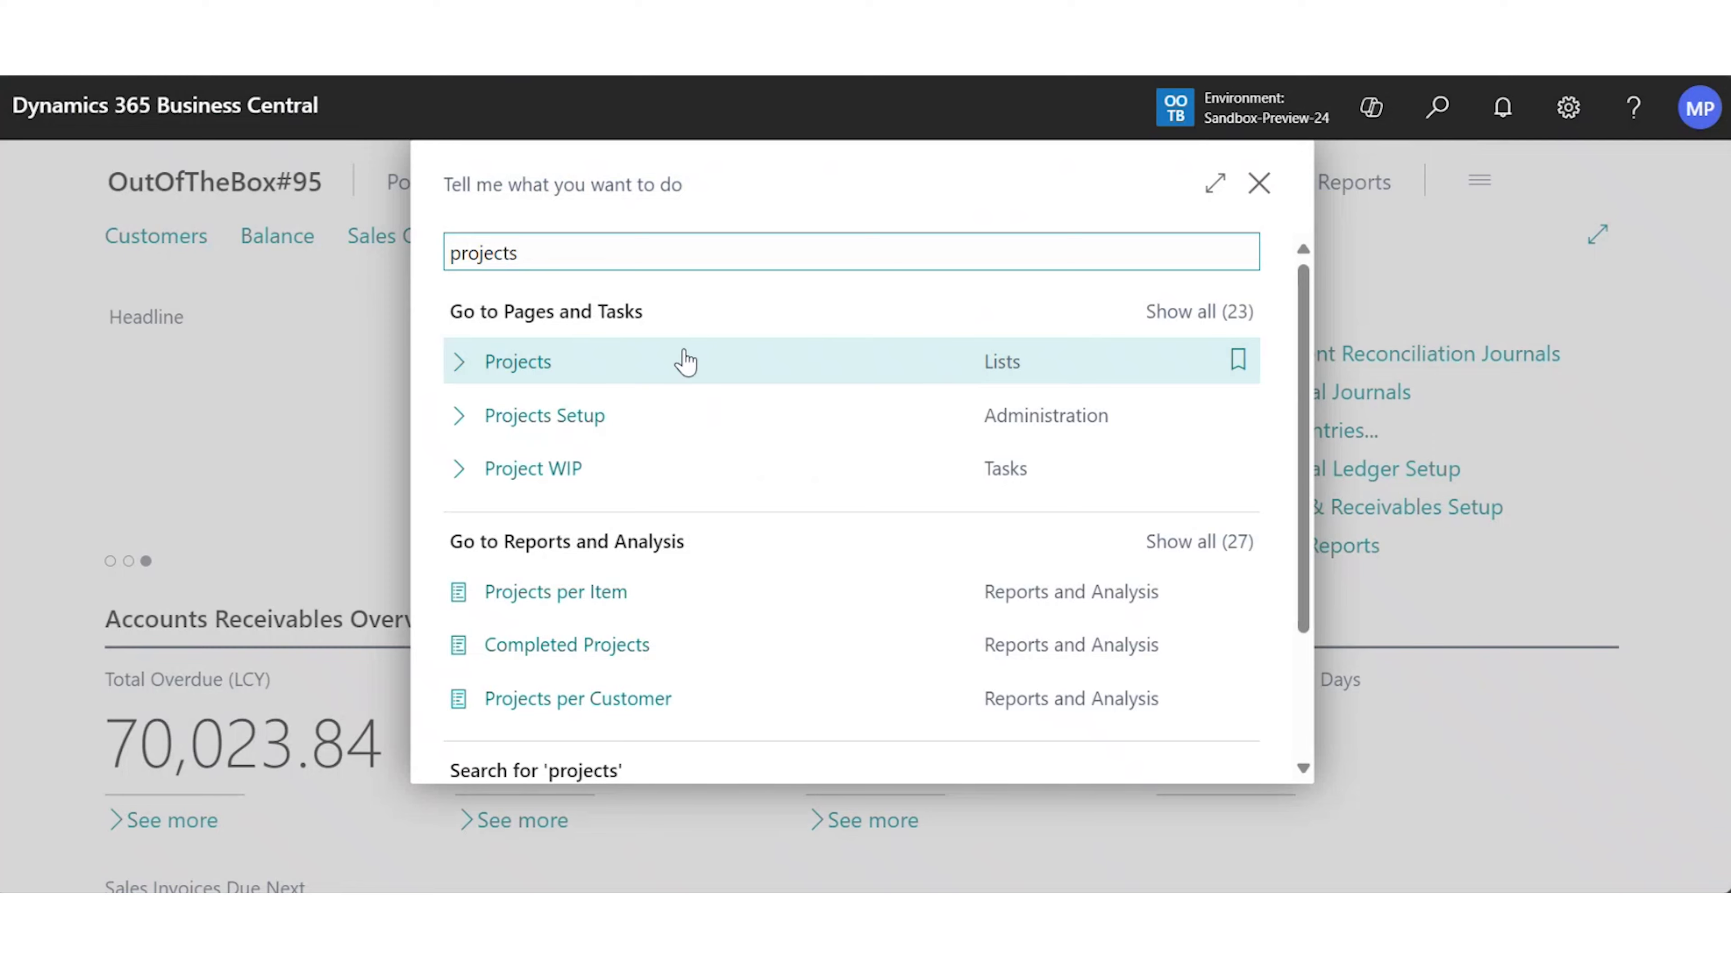
click(690, 360)
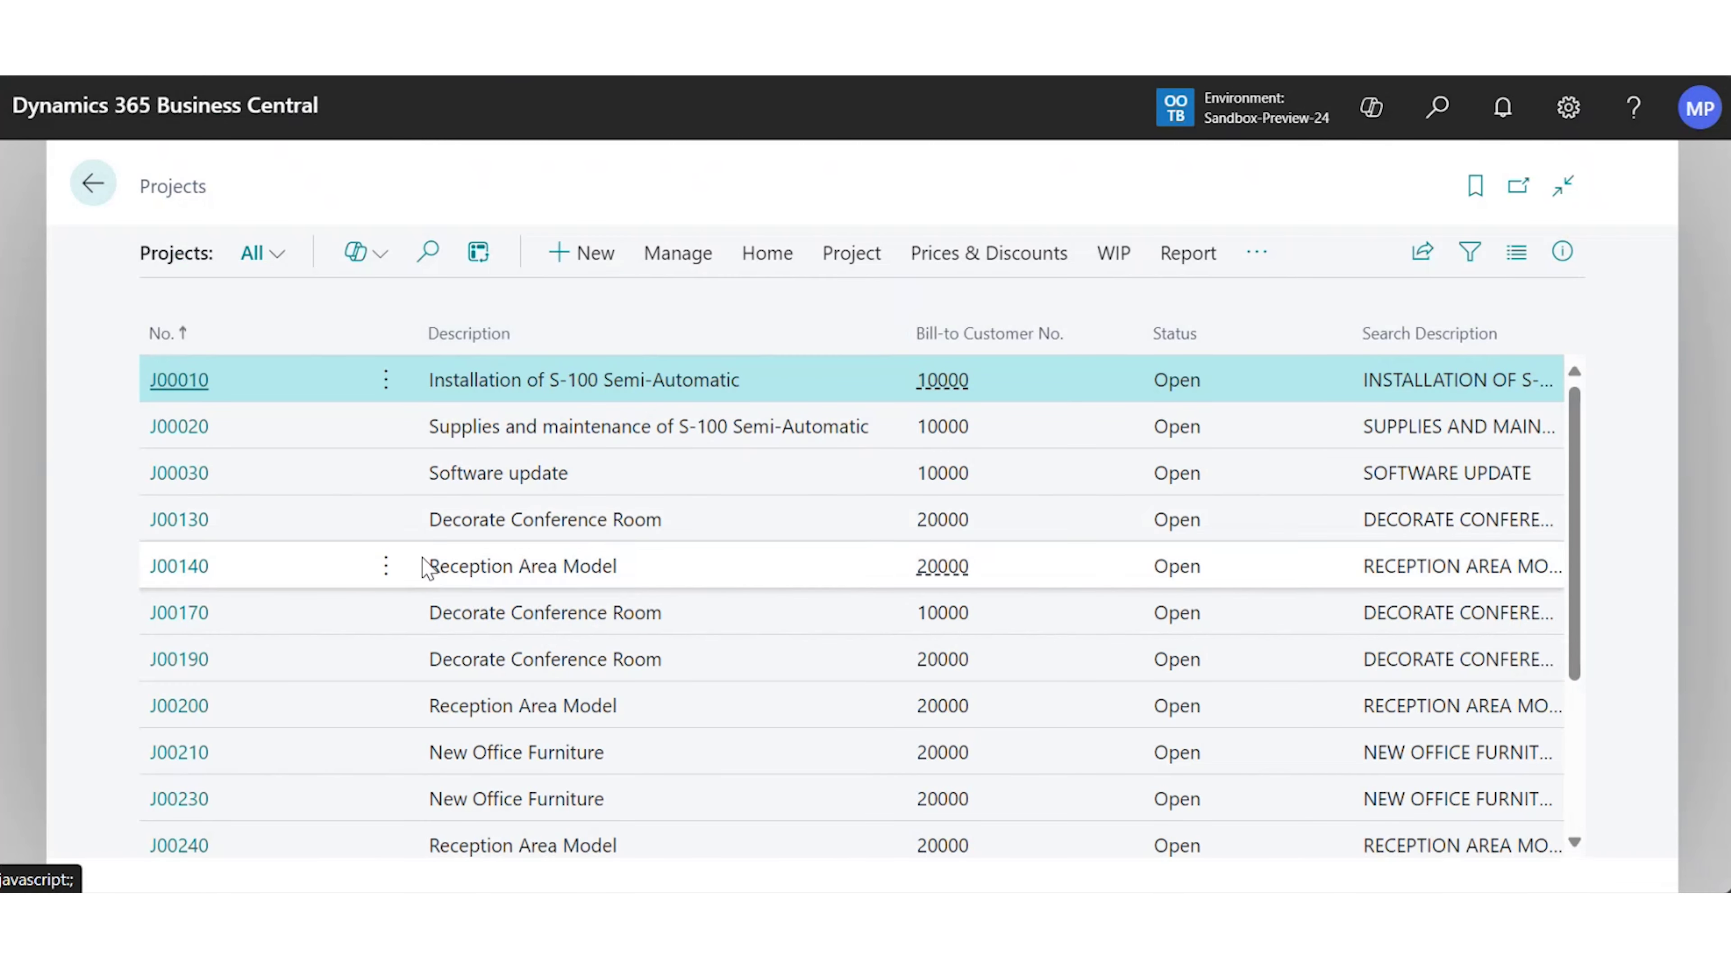
scroll(344, 543, down, 3)
scroll(344, 543, down, 1)
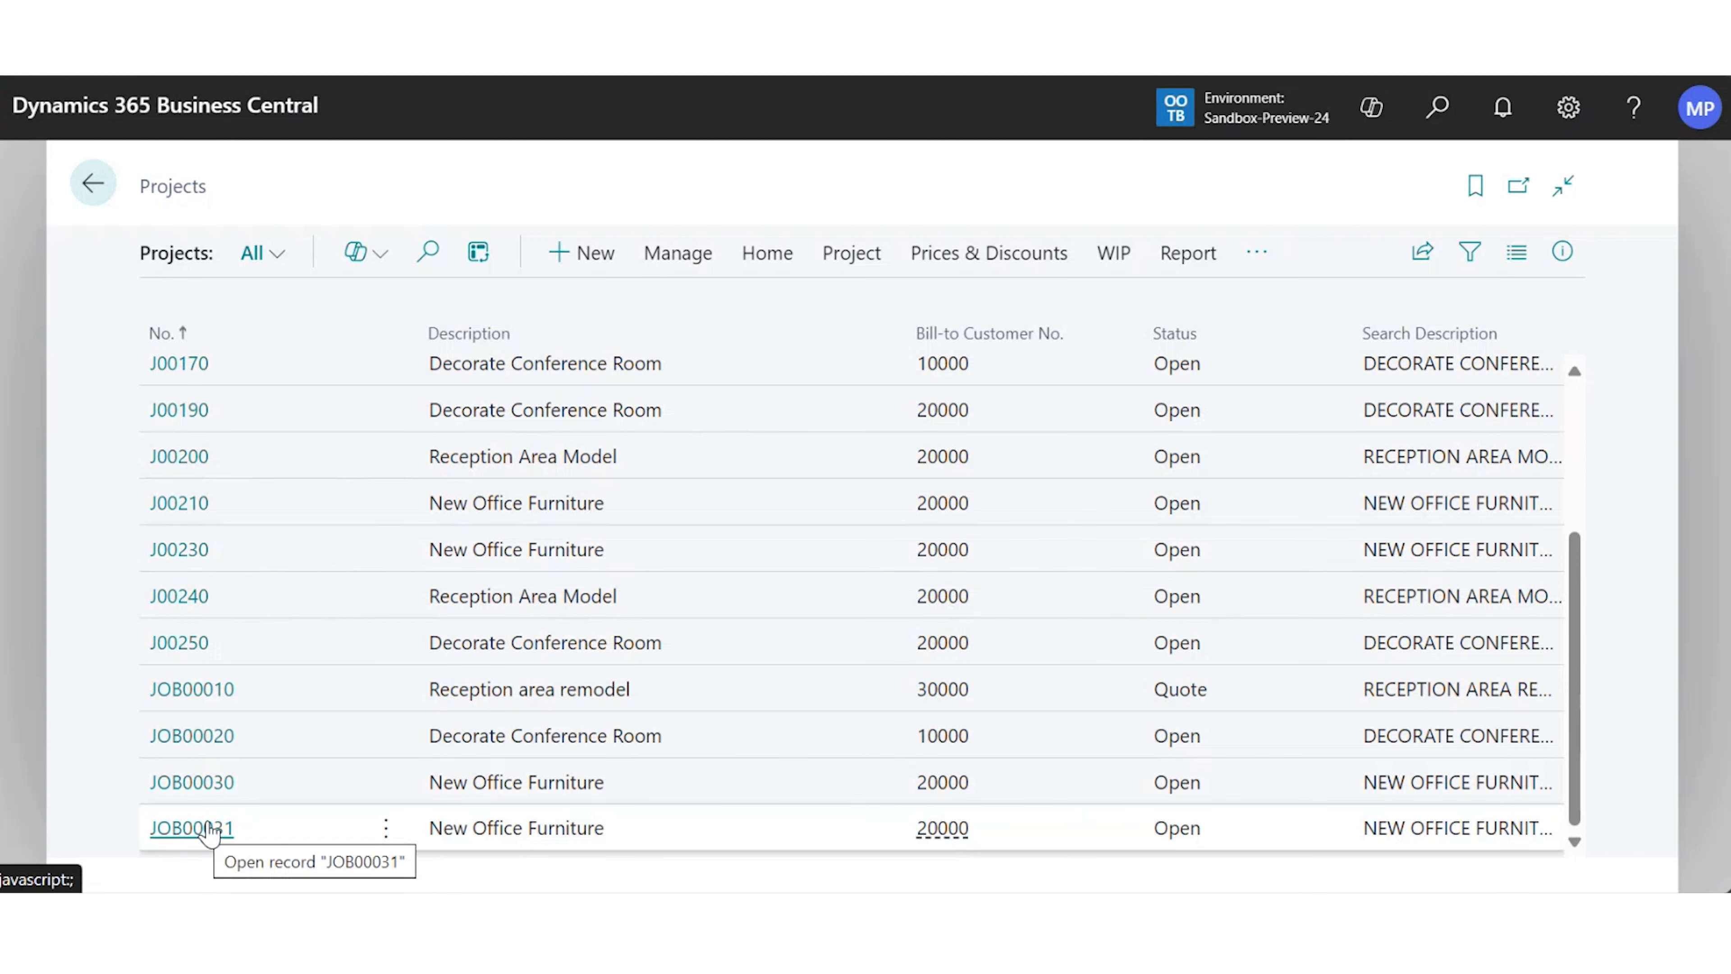
click(174, 650)
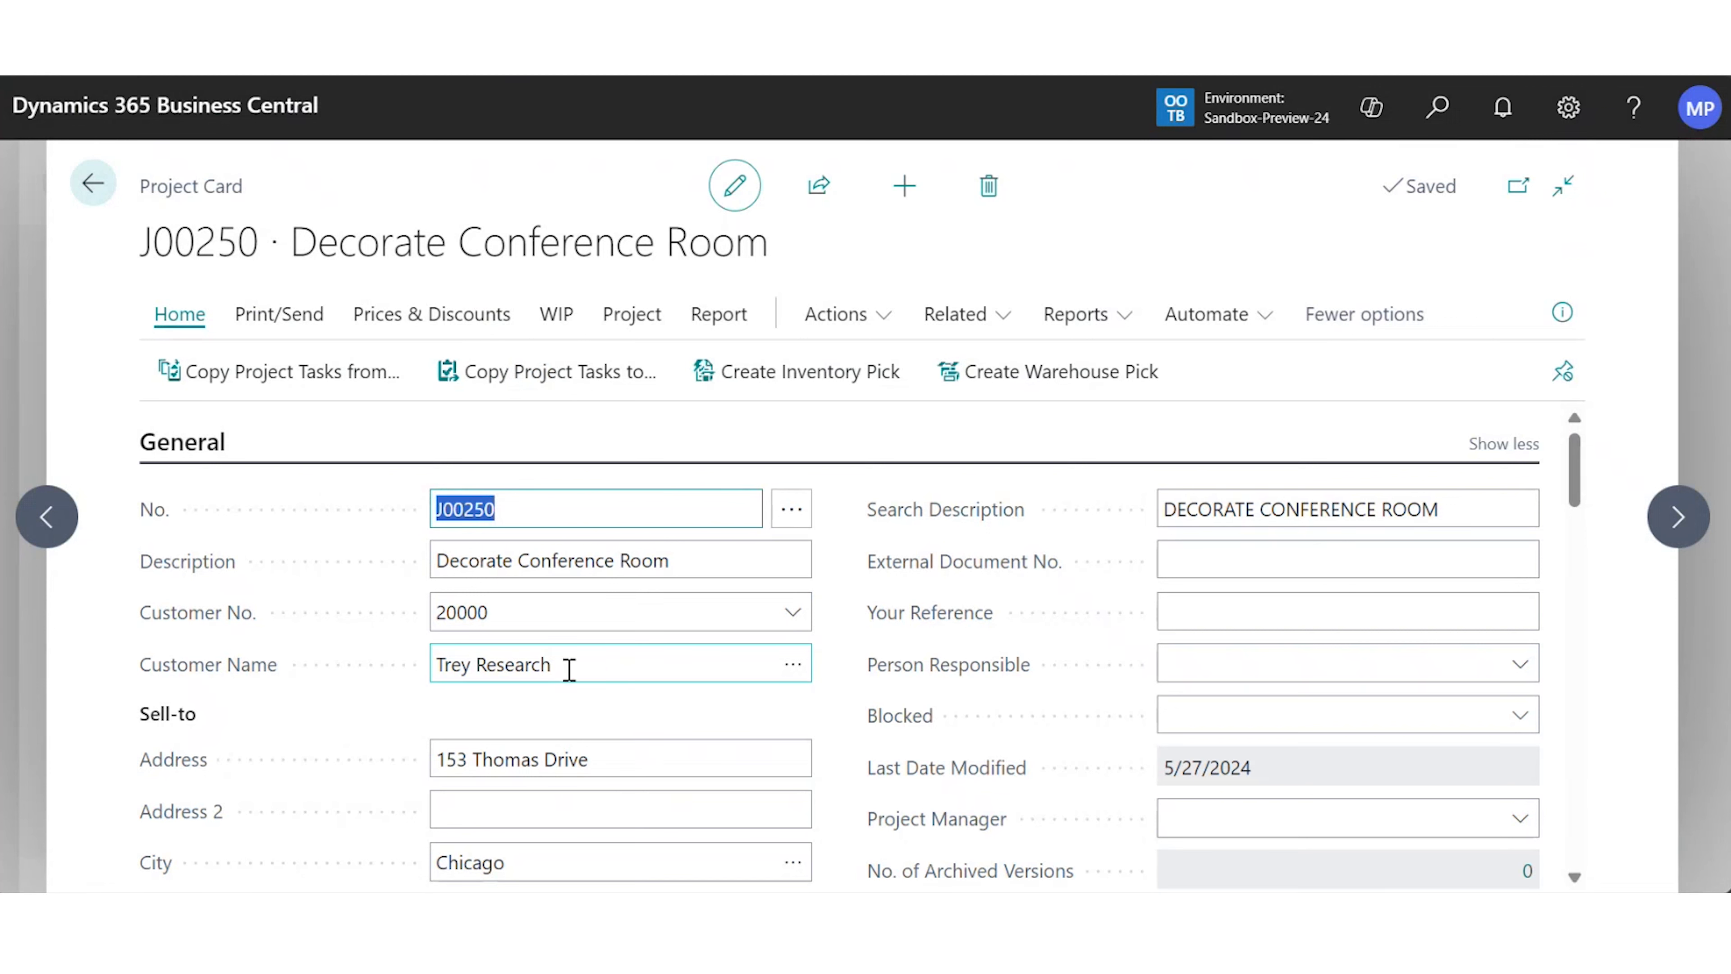
click(97, 196)
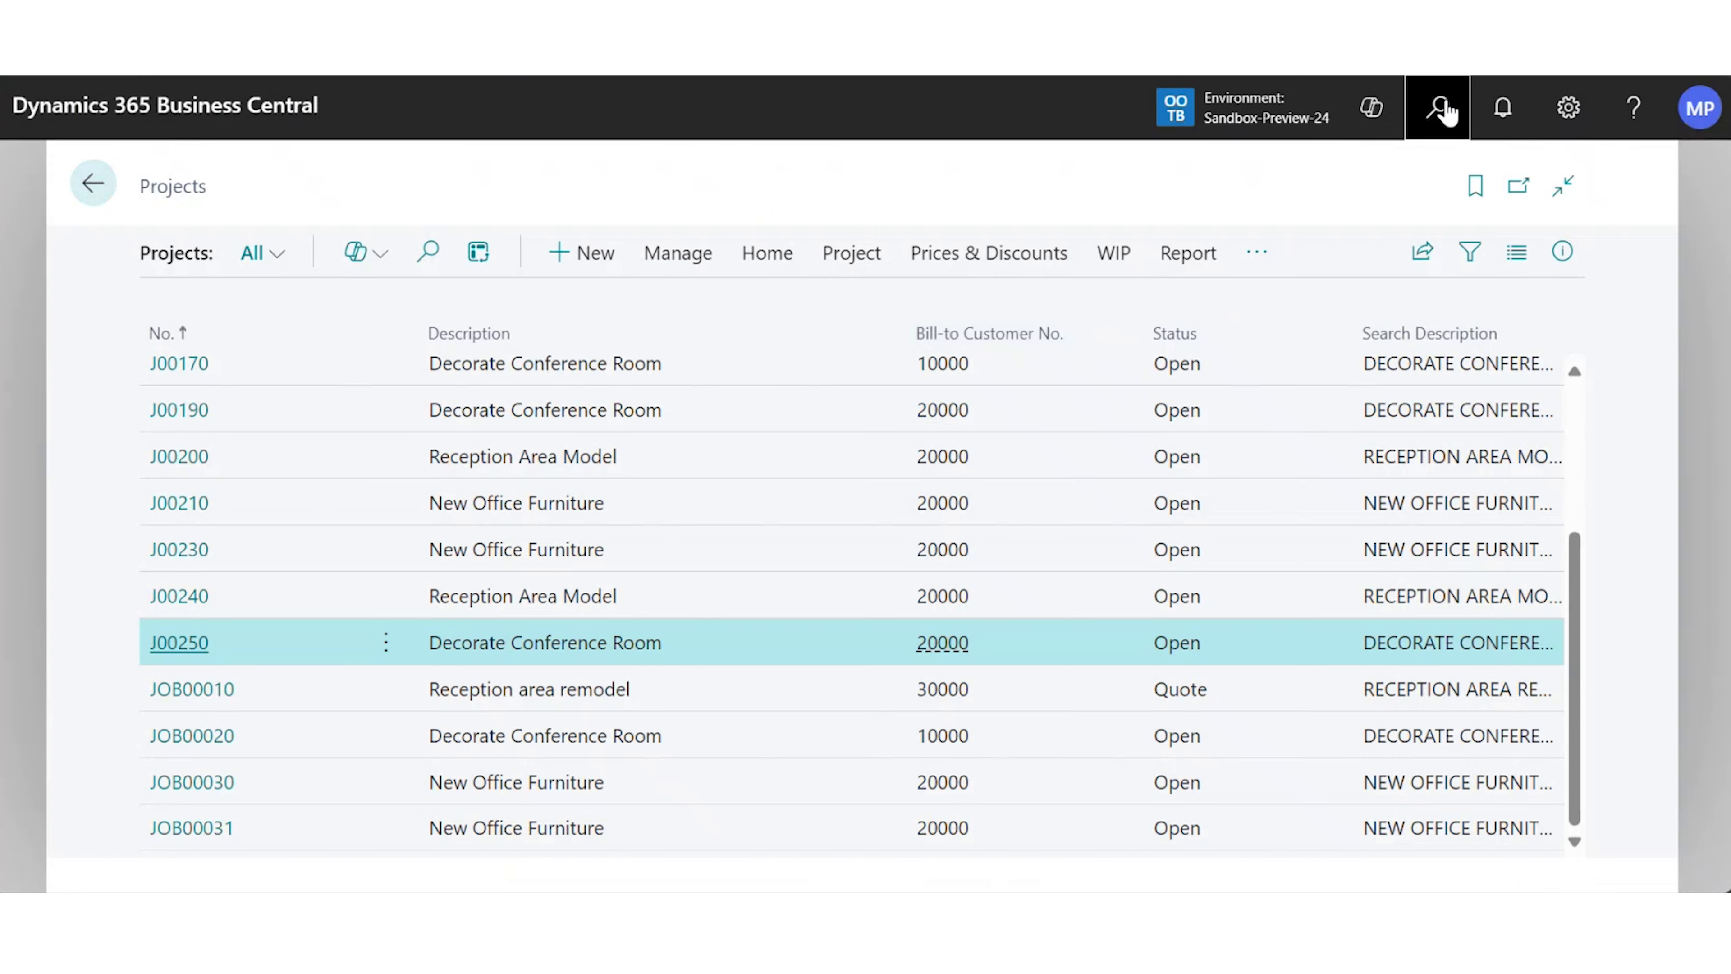
Find the Sales Invoices list and create a new sales invoice for the customer Trey Research
click(1446, 113)
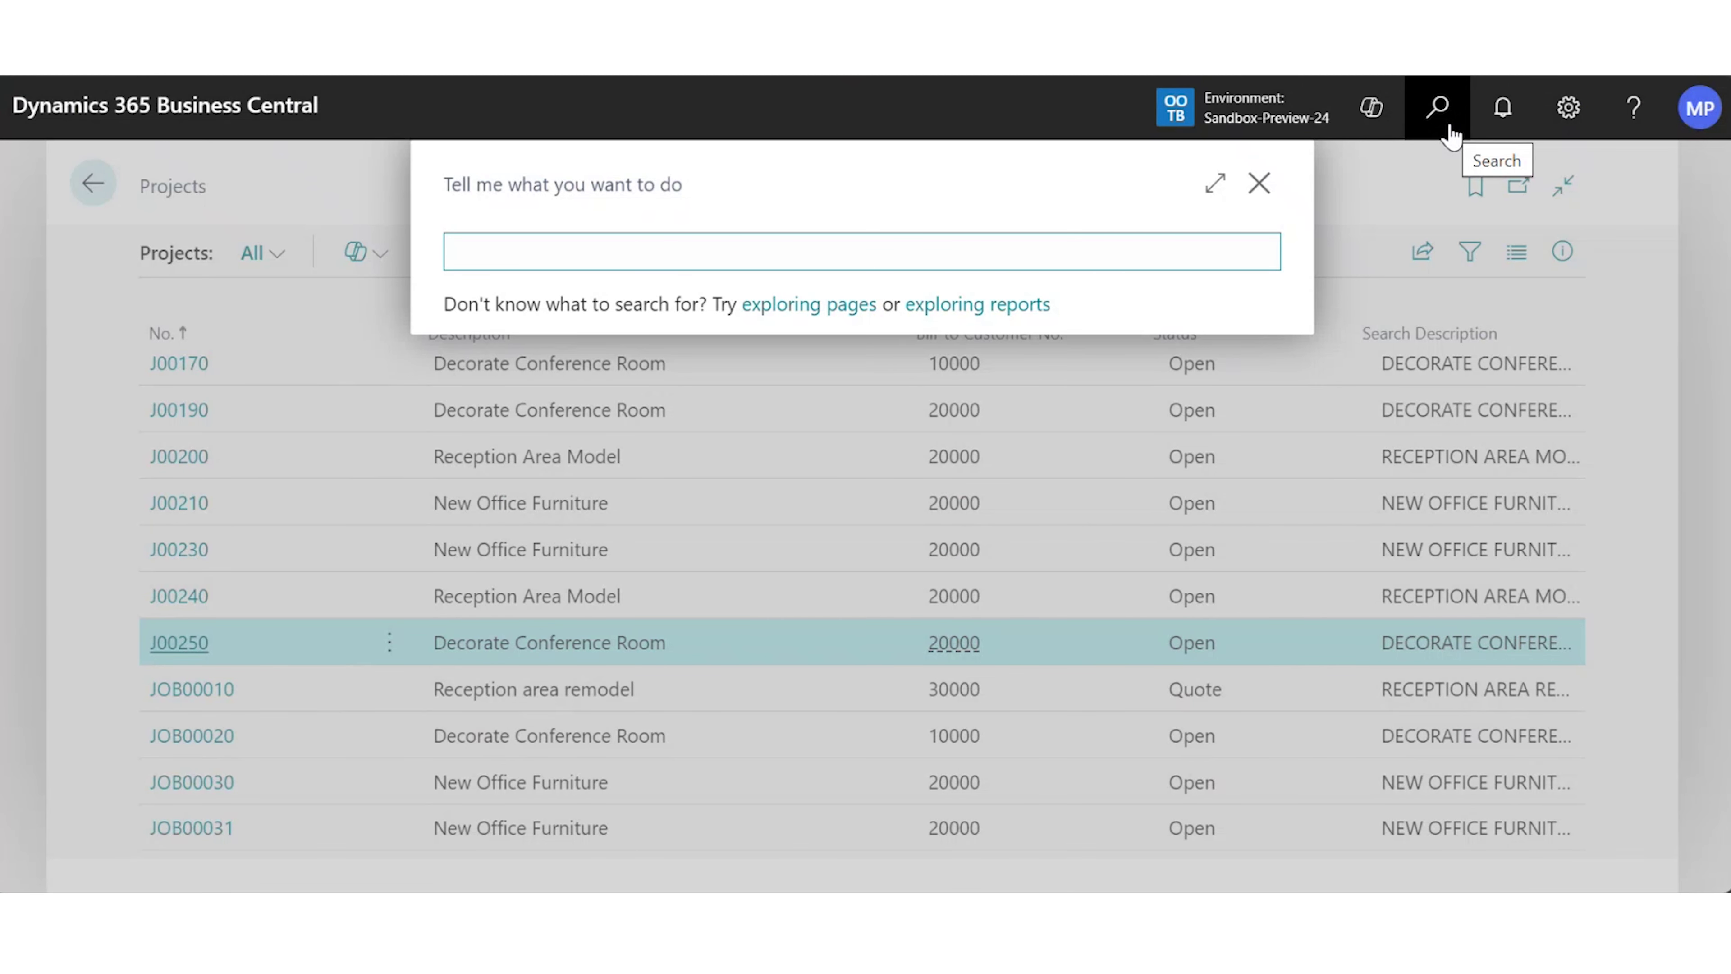
text(sales inv)
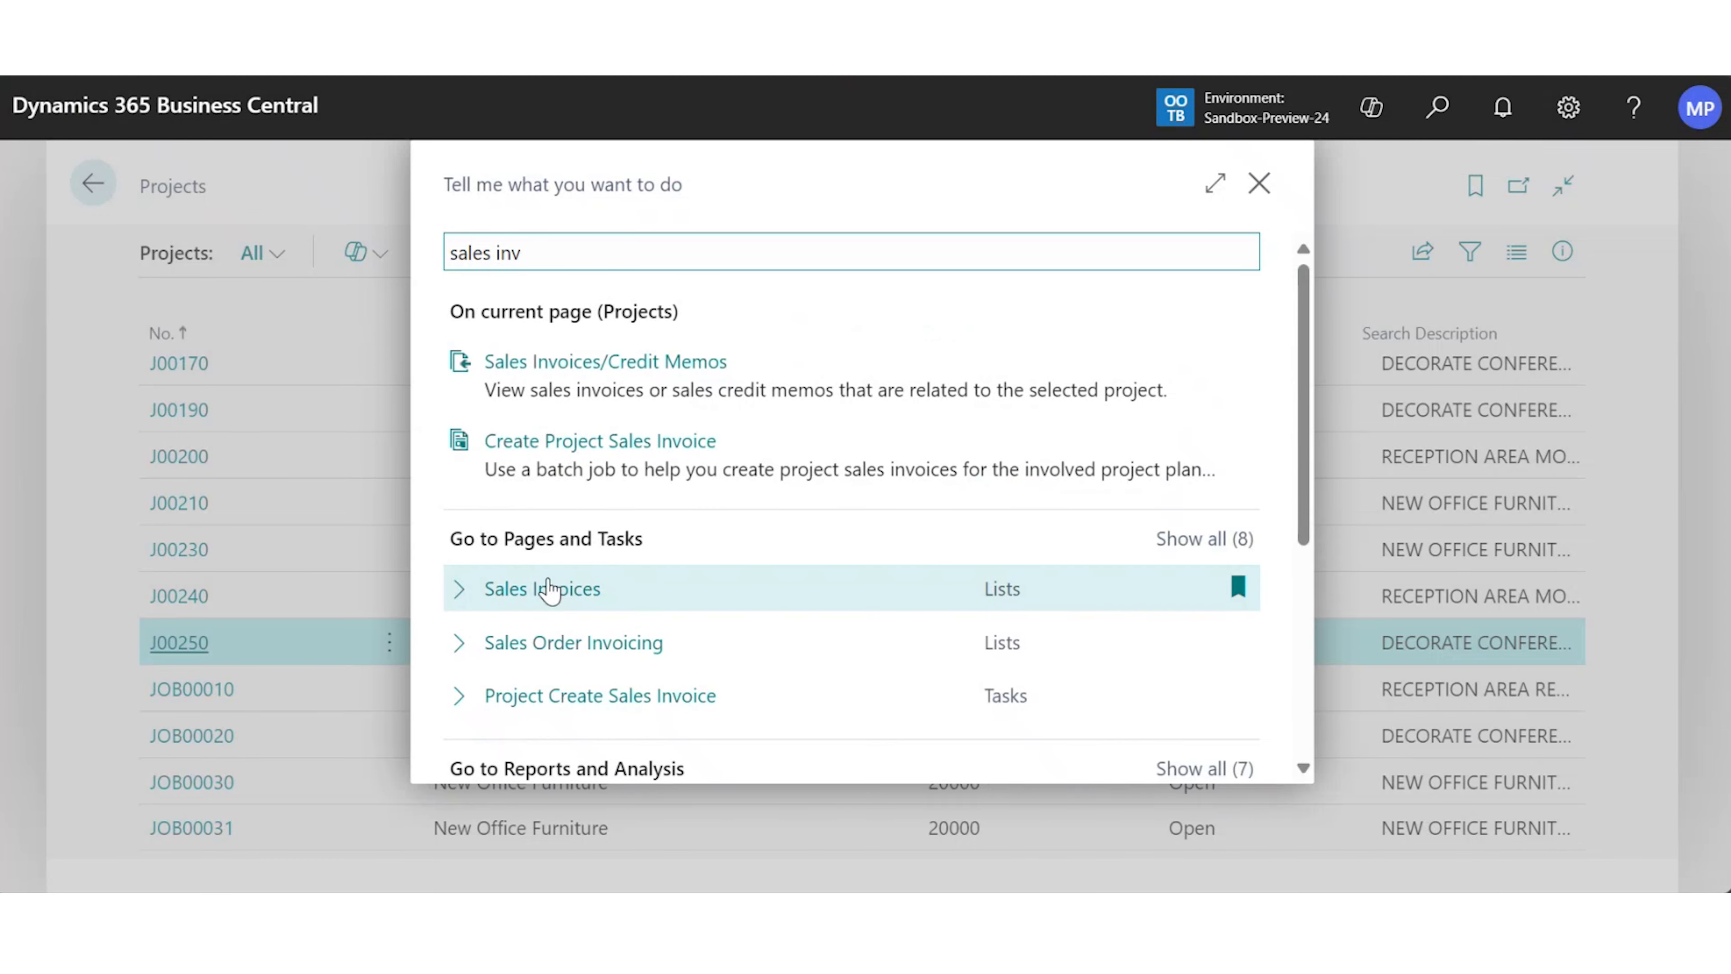
click(561, 606)
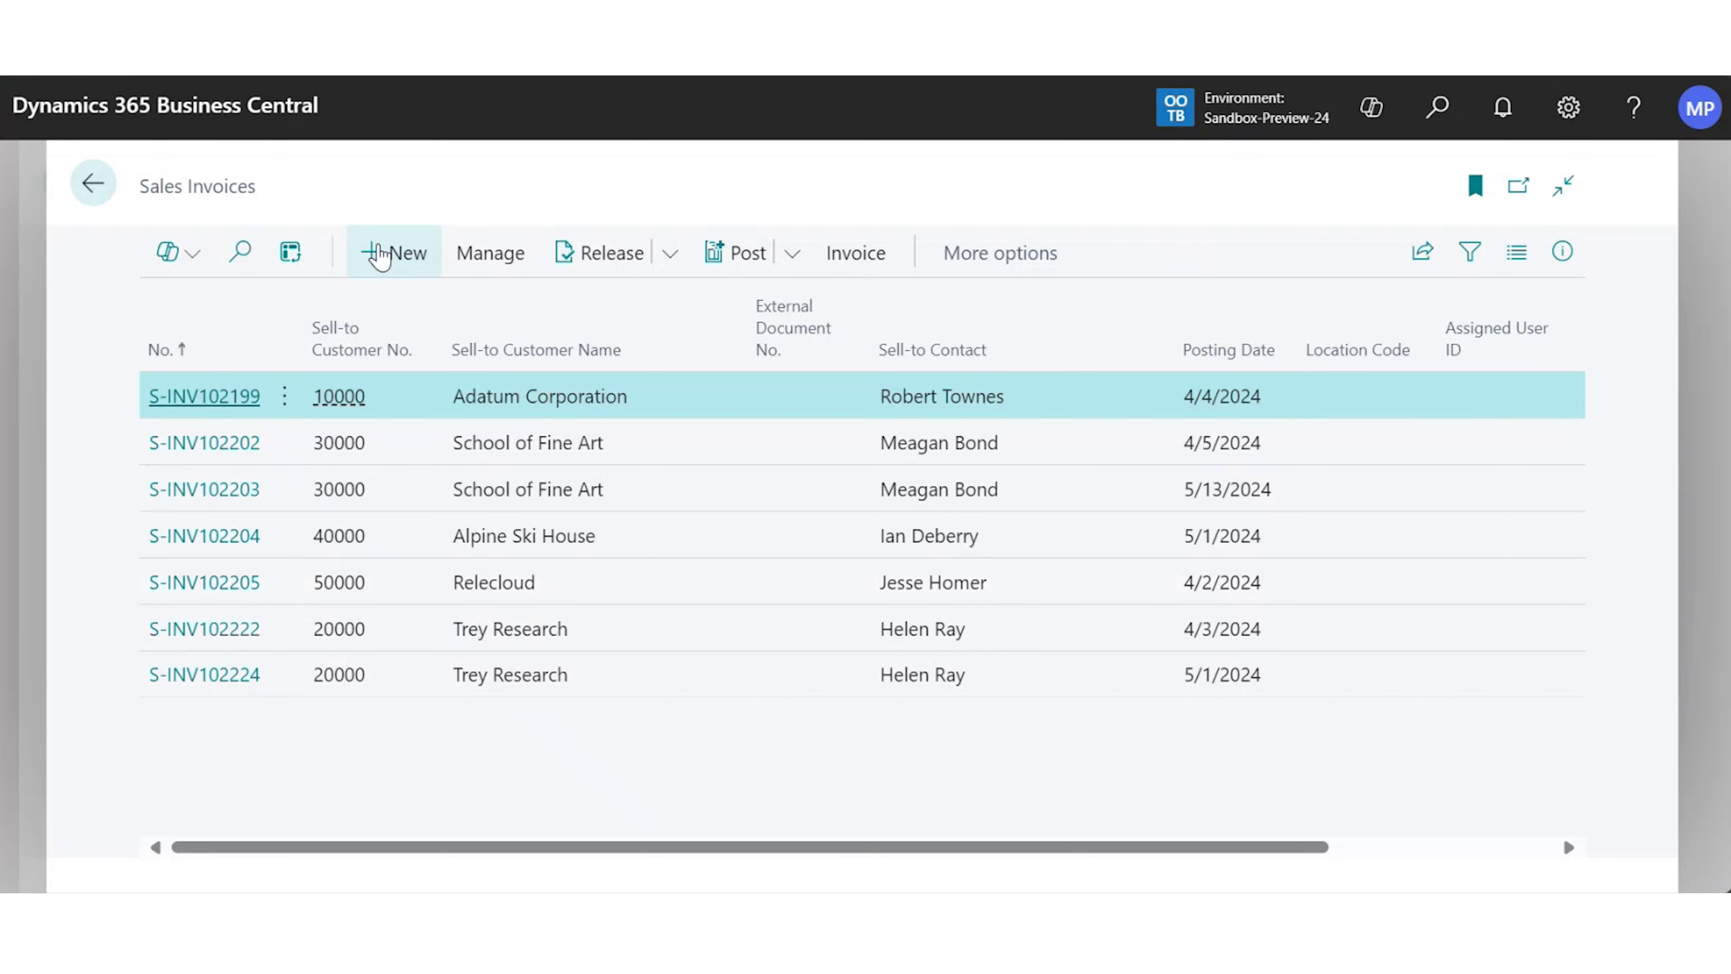
click(380, 255)
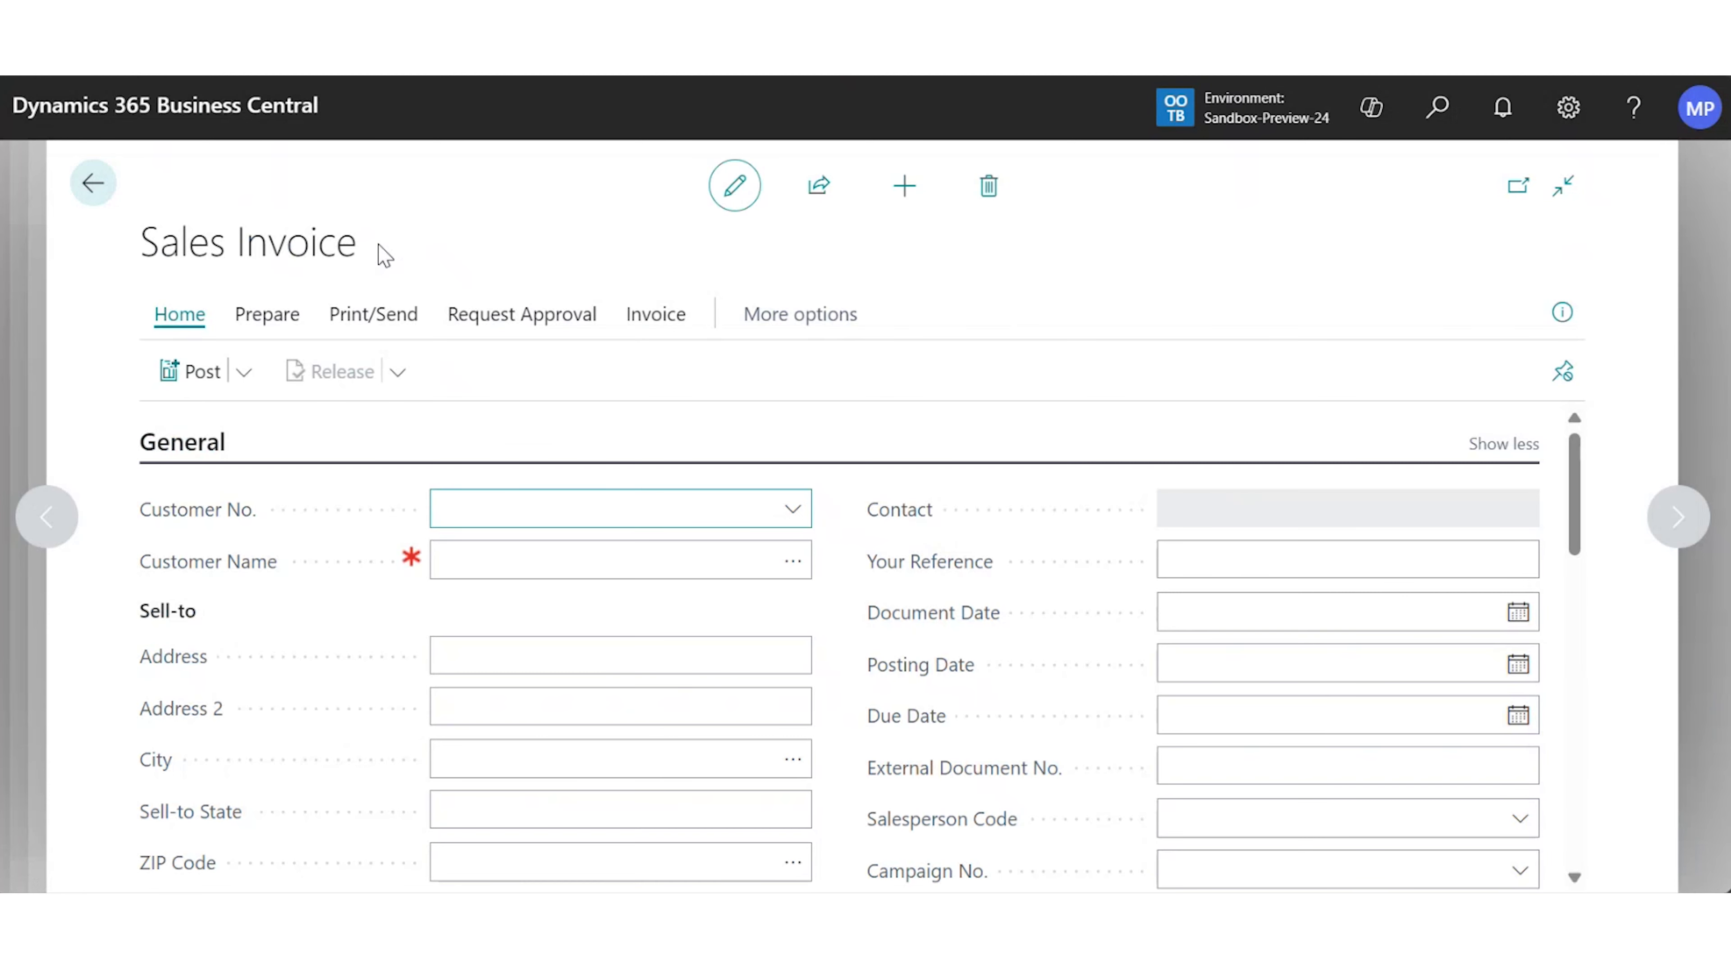
click(792, 511)
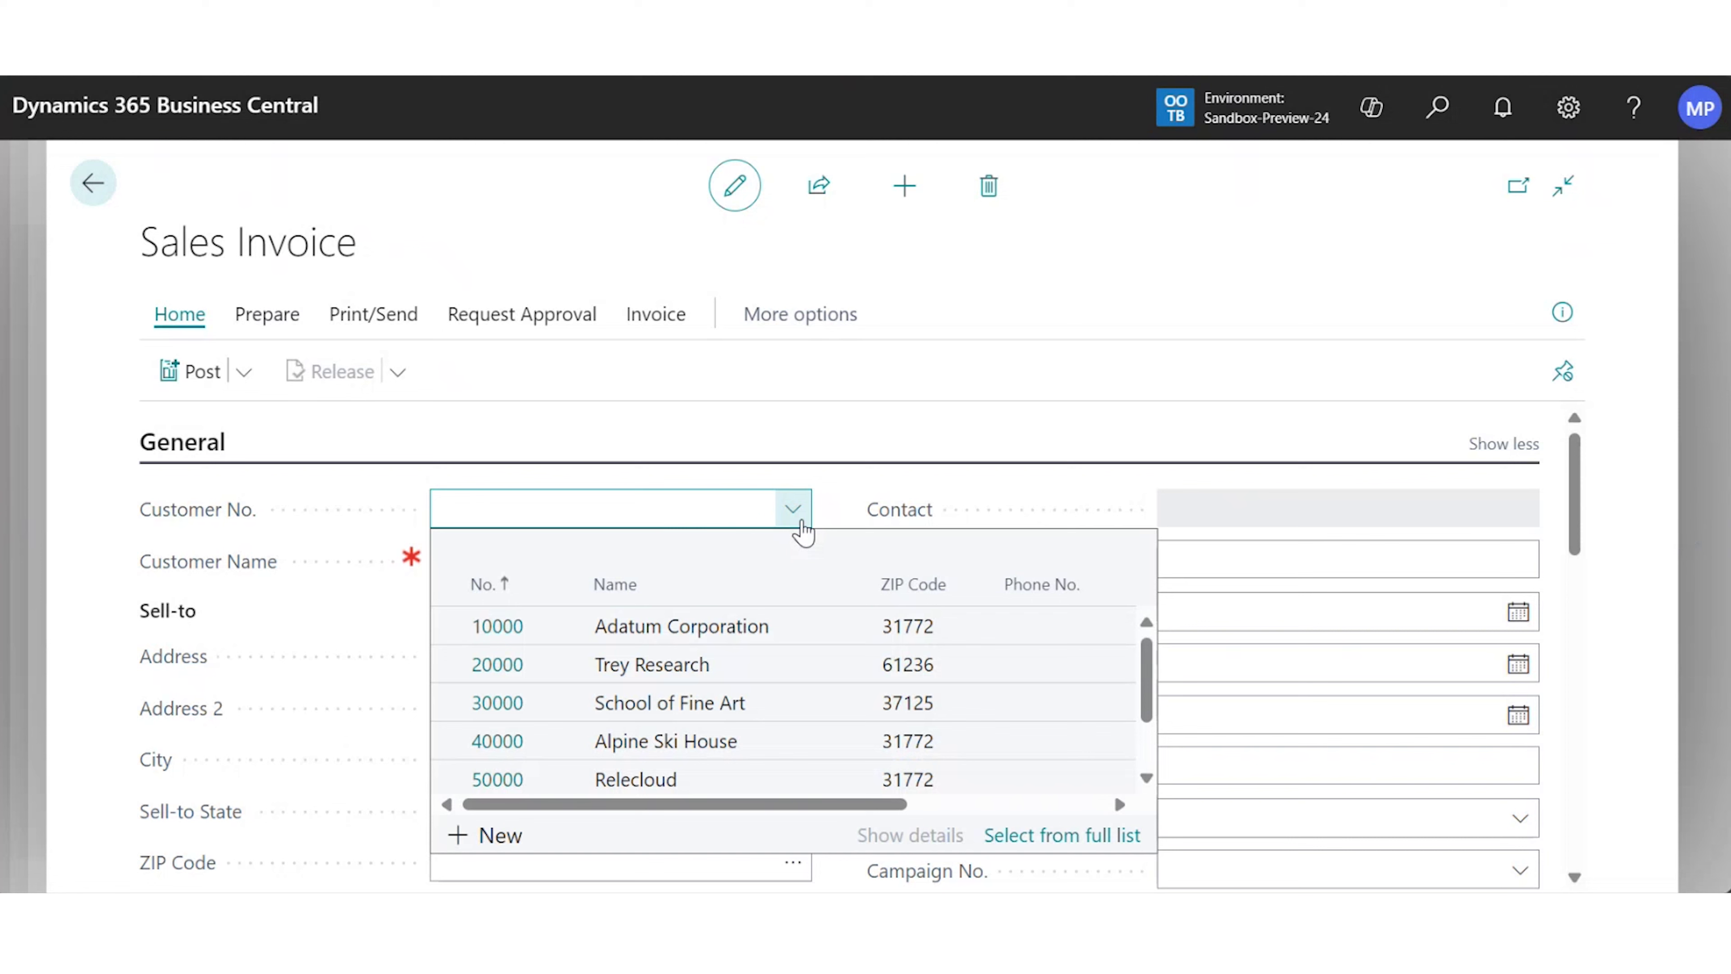
click(679, 672)
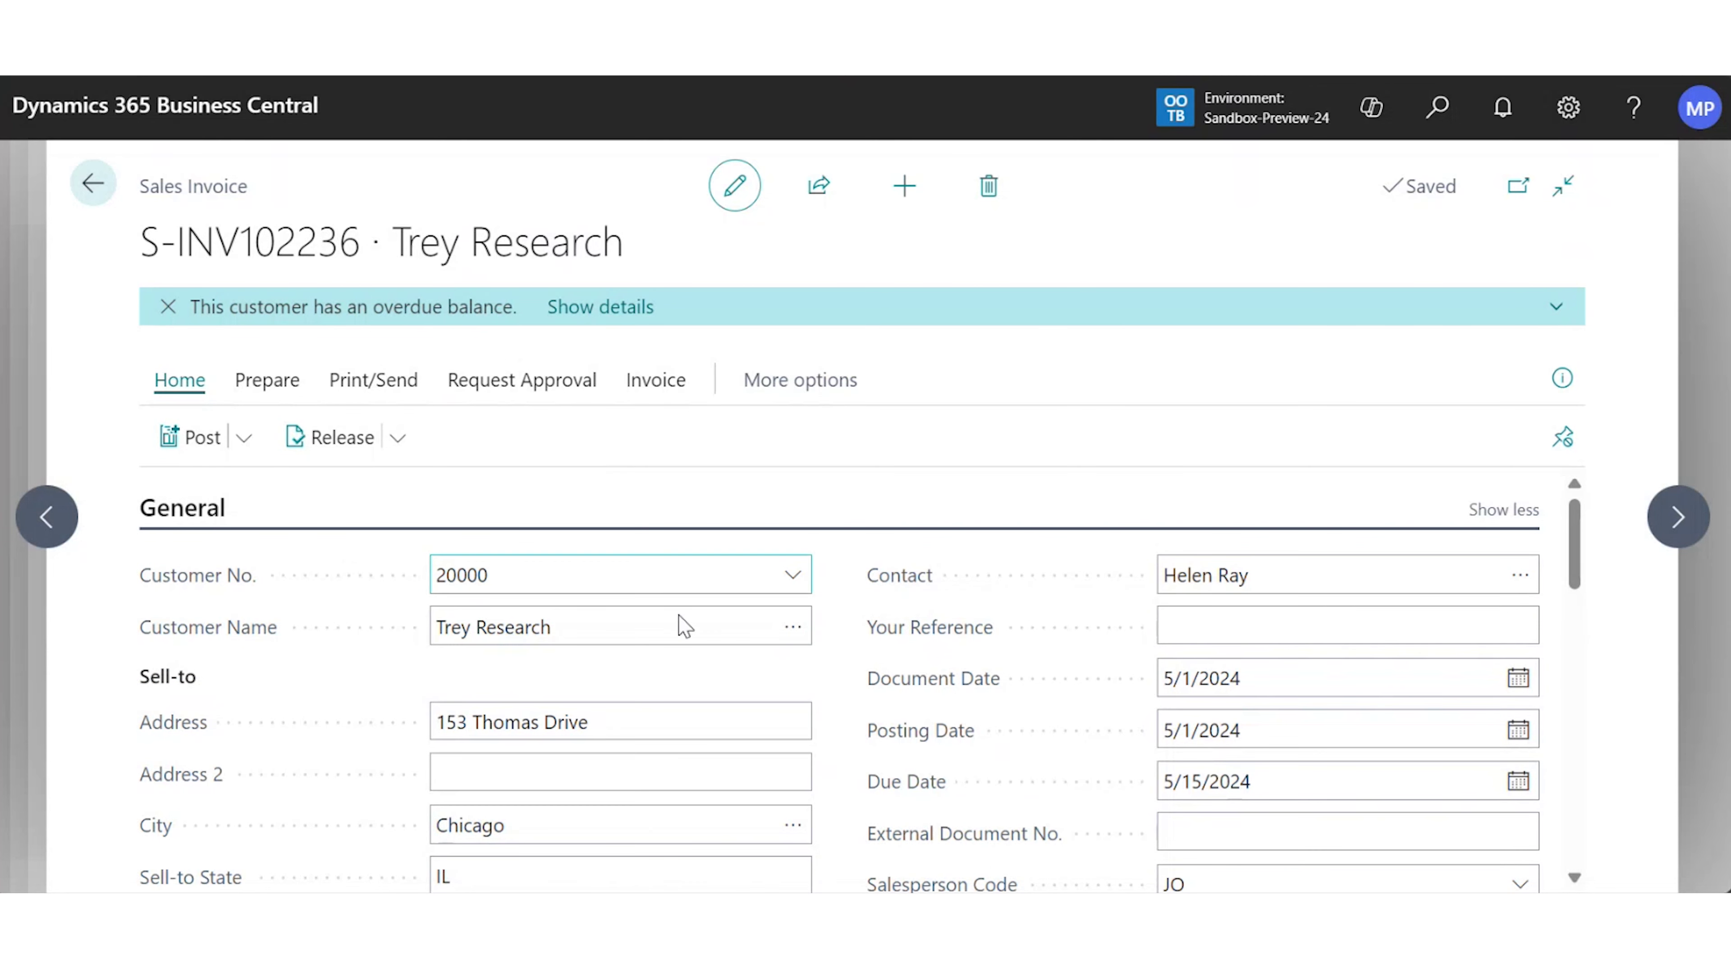
Use Get Project Planning Lines to add all listed planning lines of projects J00230, J00240 and J00250 to the invoice lines
scroll(680, 623, down, 5)
scroll(688, 609, down, 6)
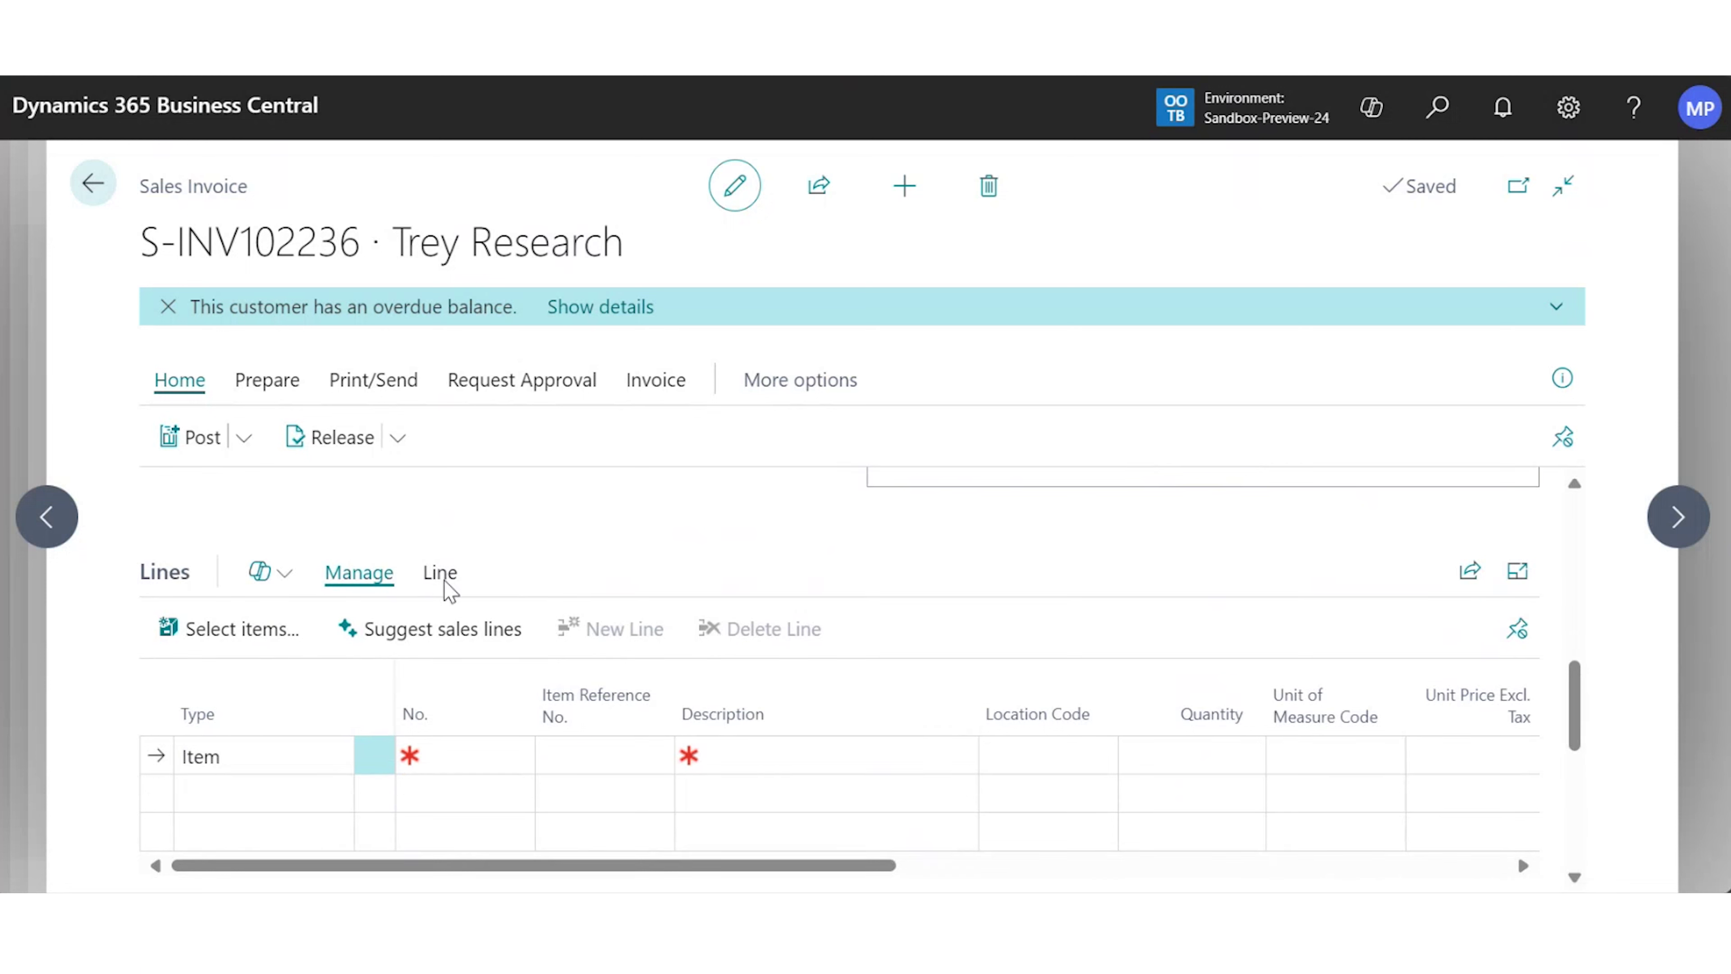
click(443, 577)
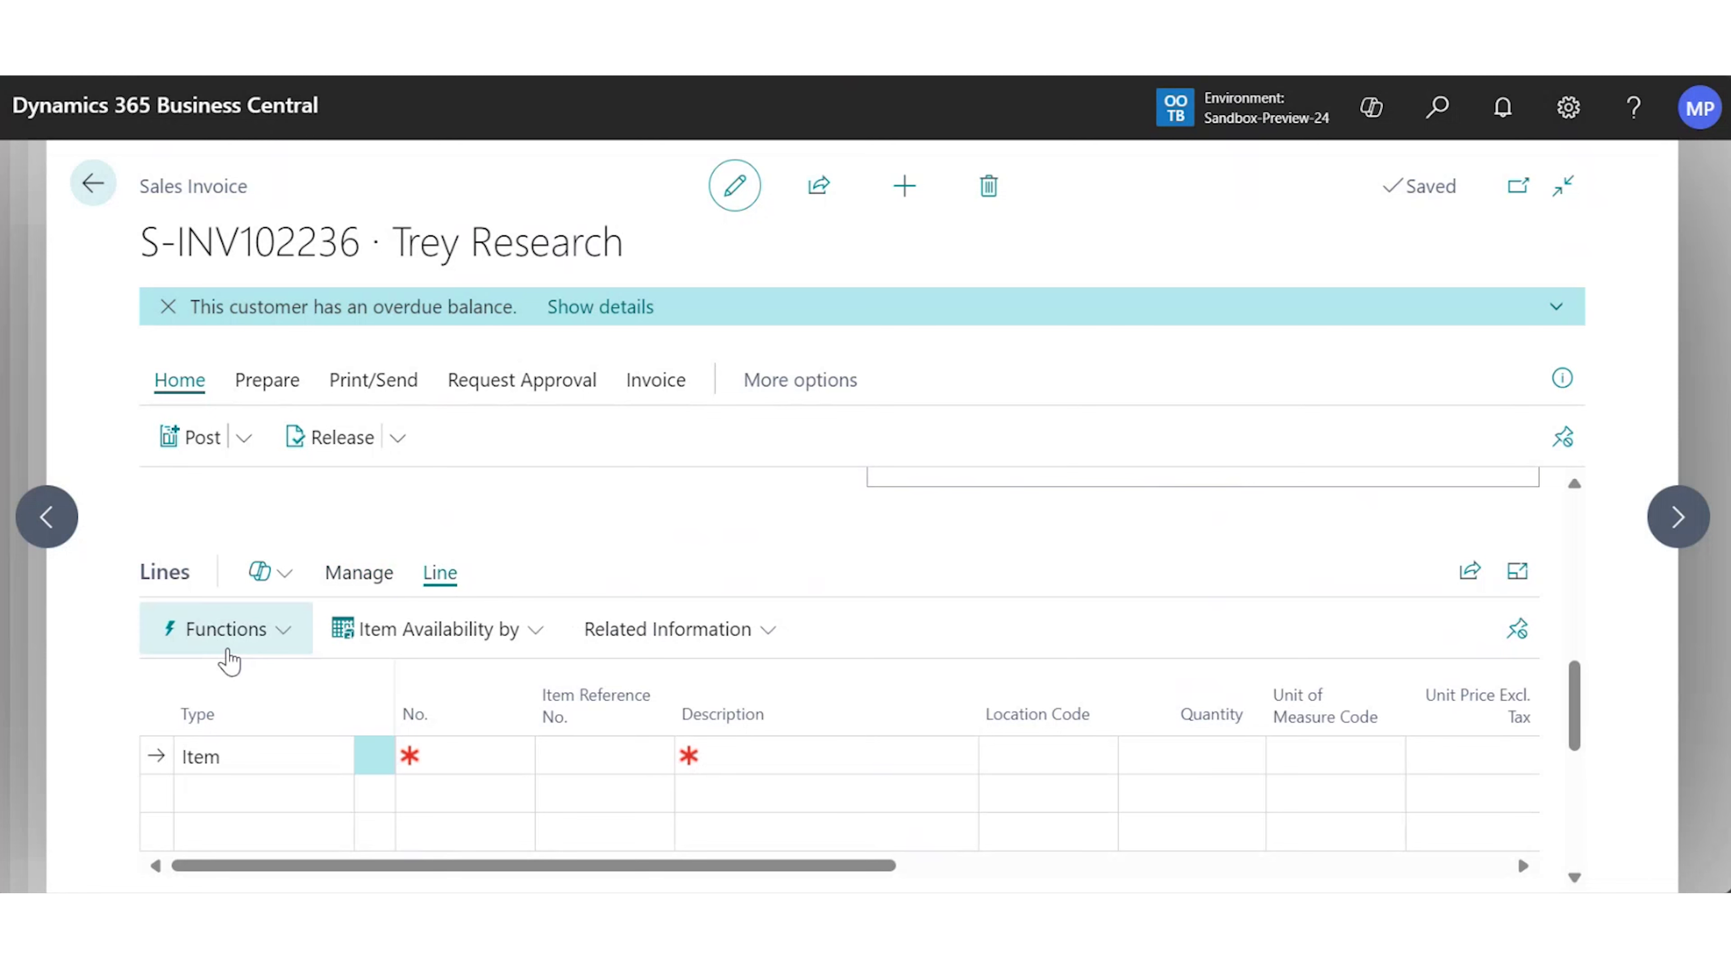
click(225, 644)
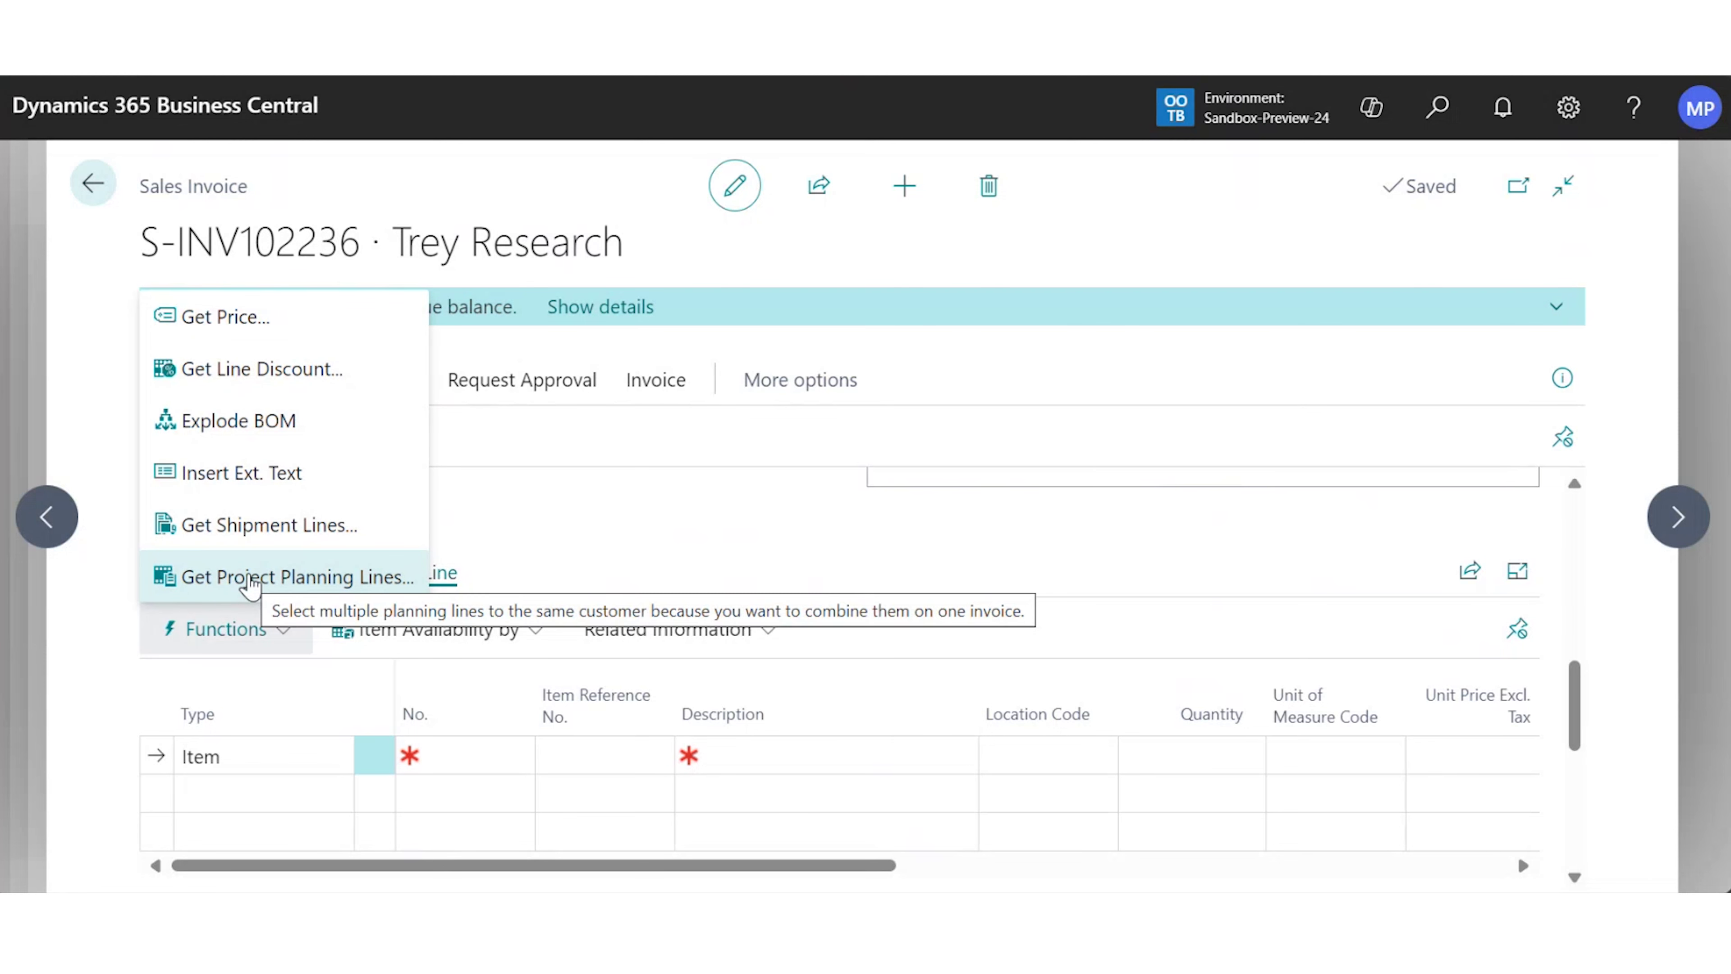
click(252, 584)
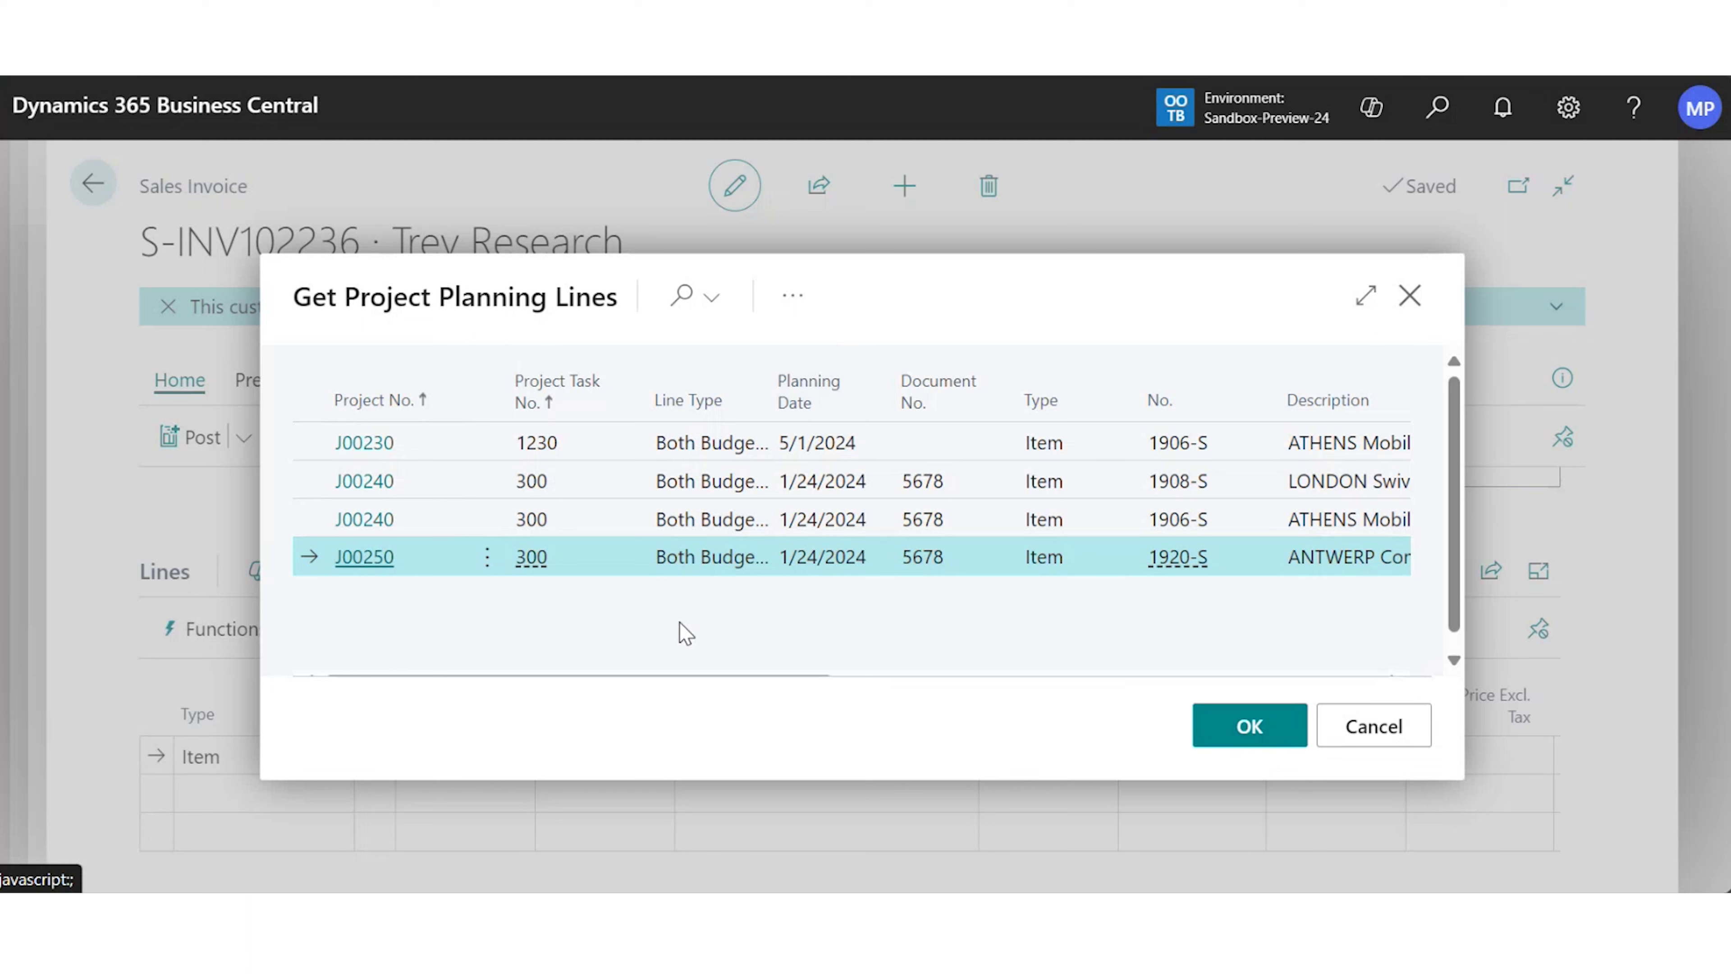
click(485, 566)
click(463, 599)
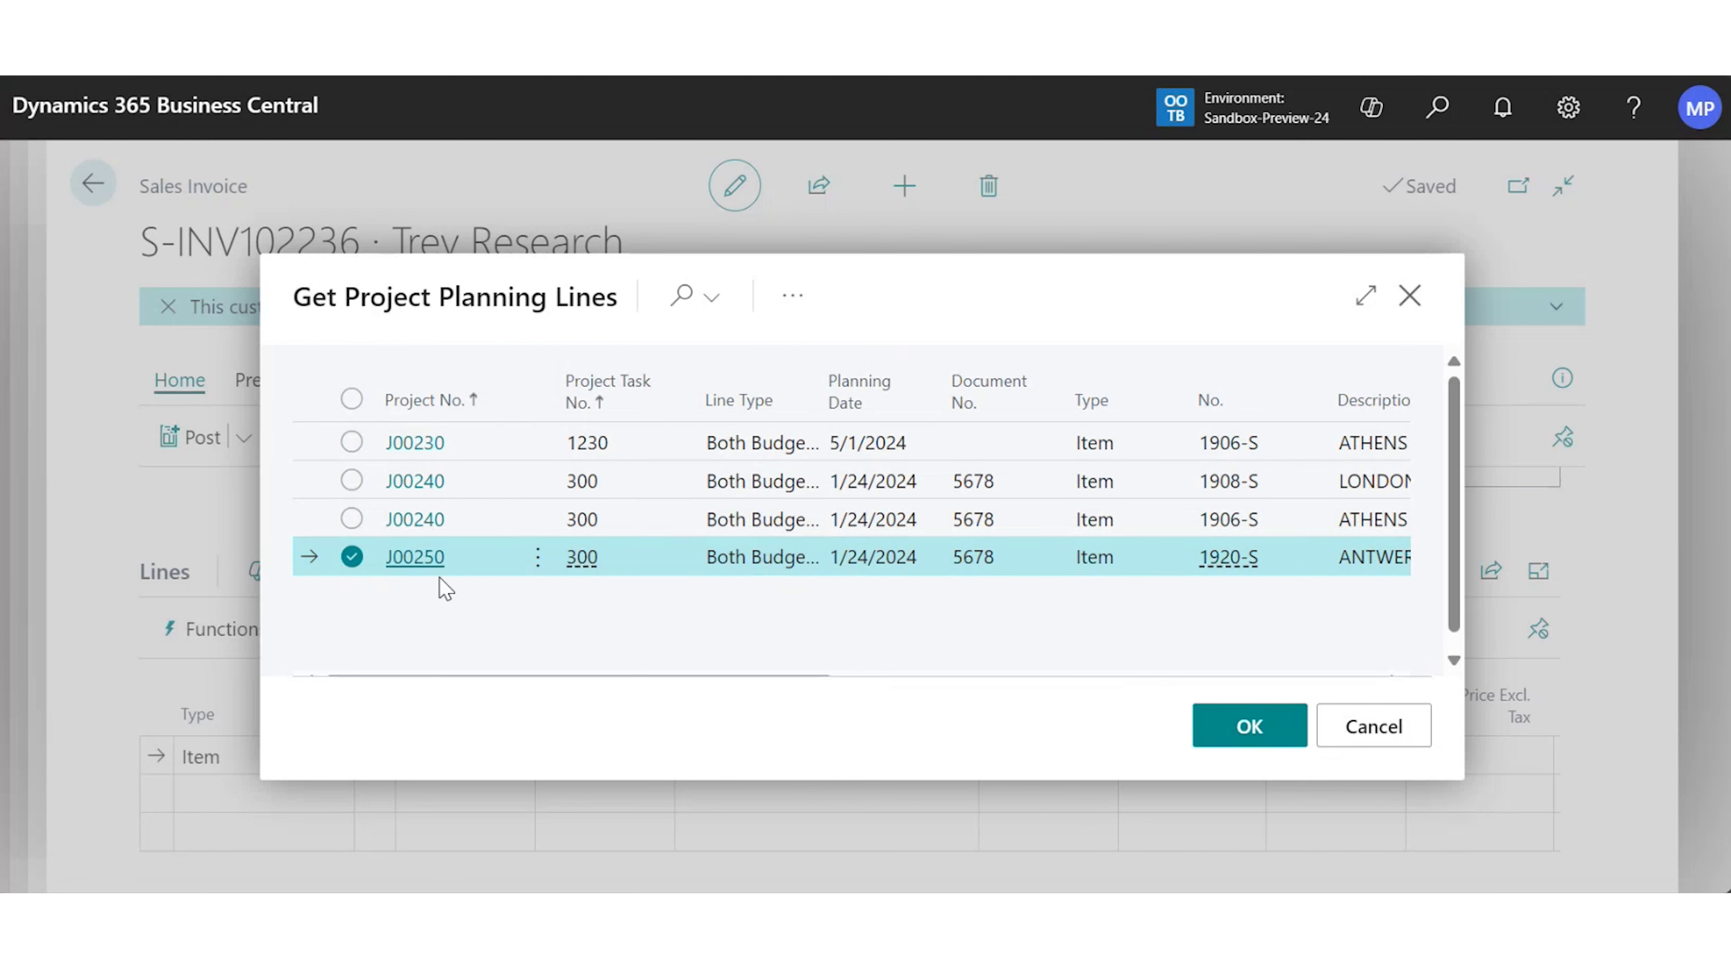
click(352, 519)
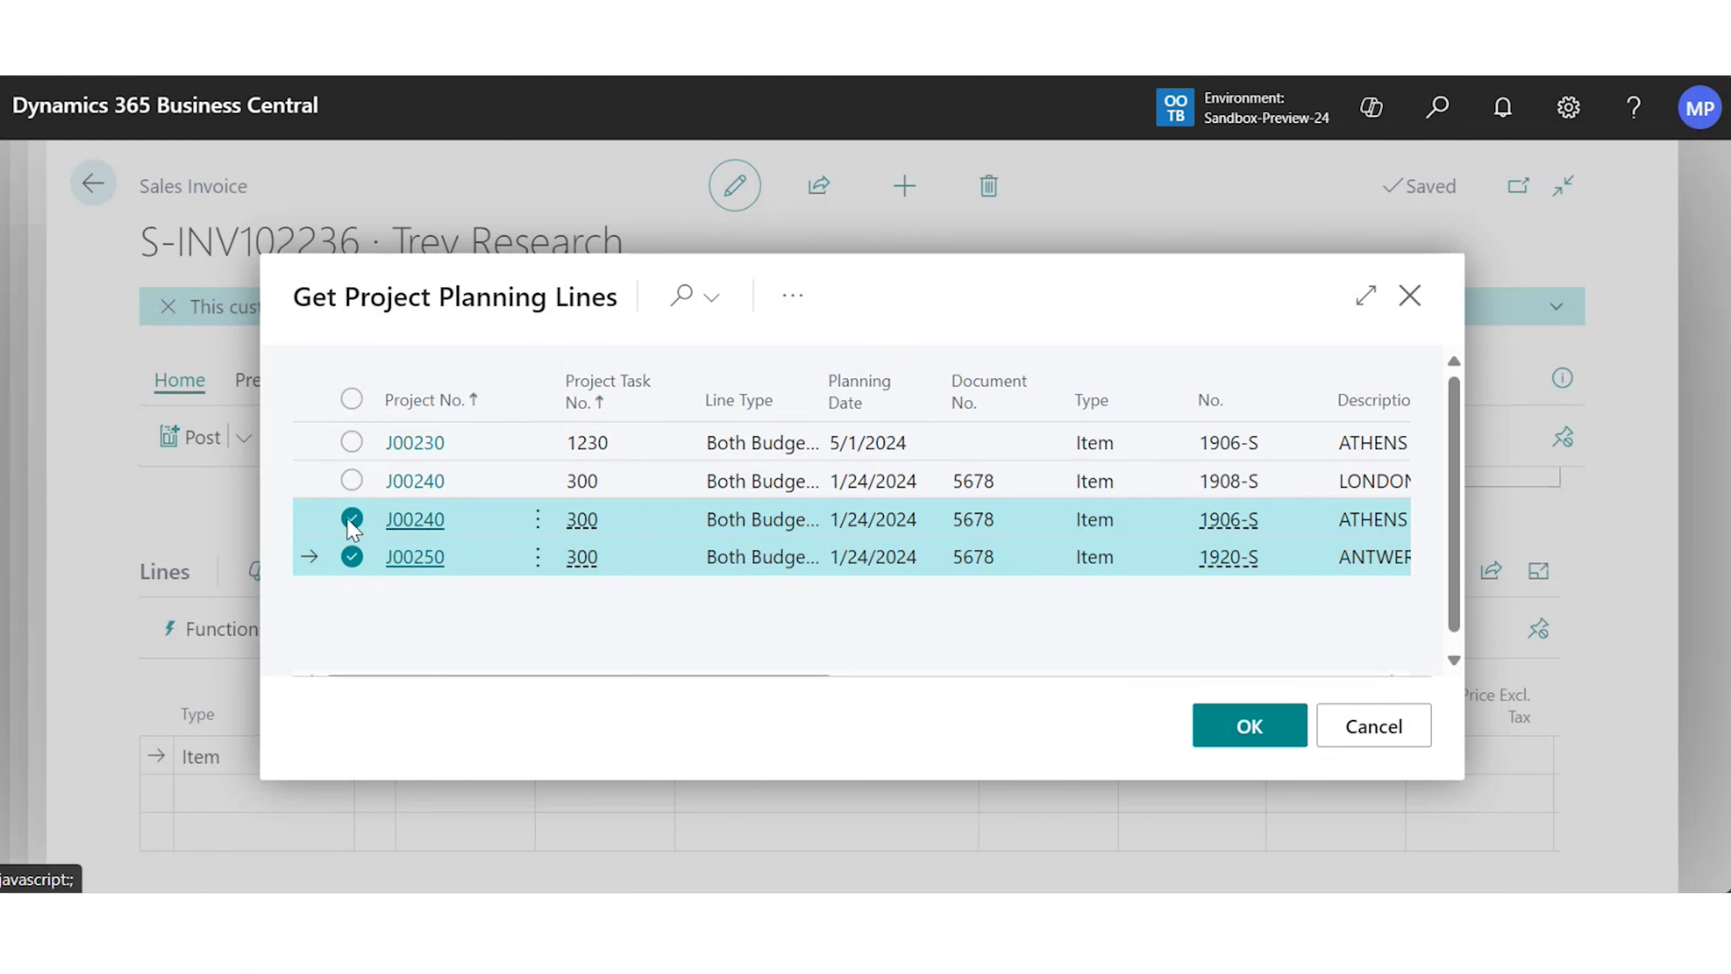
click(352, 399)
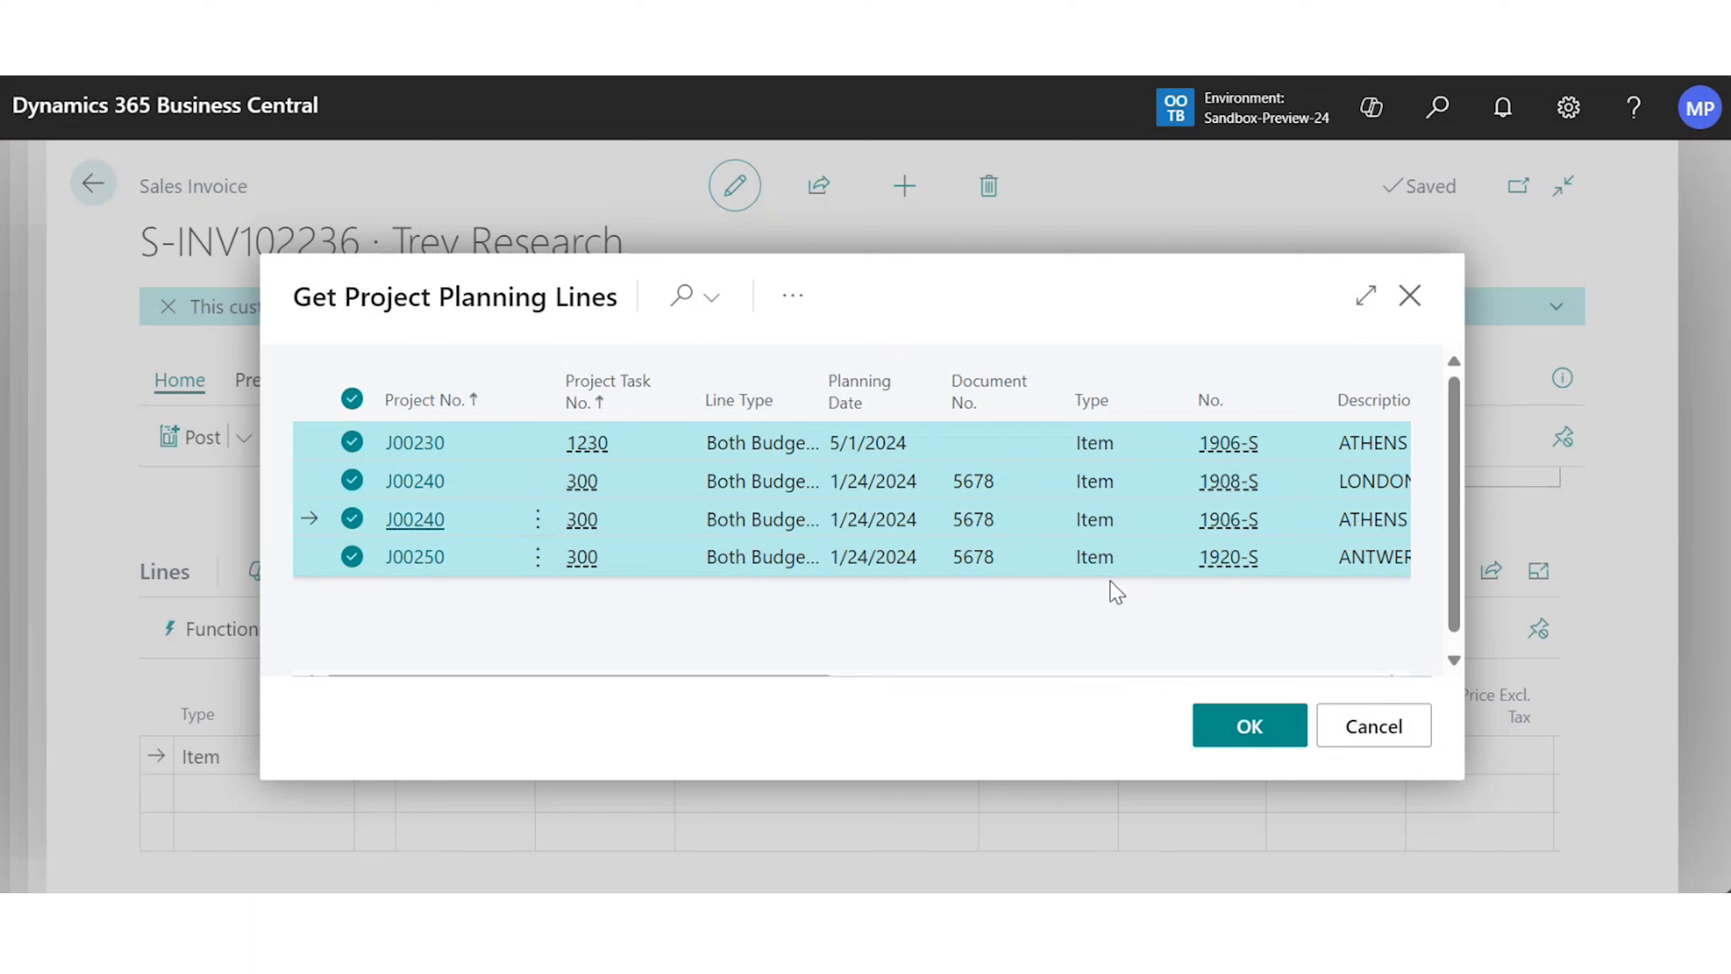
click(1248, 737)
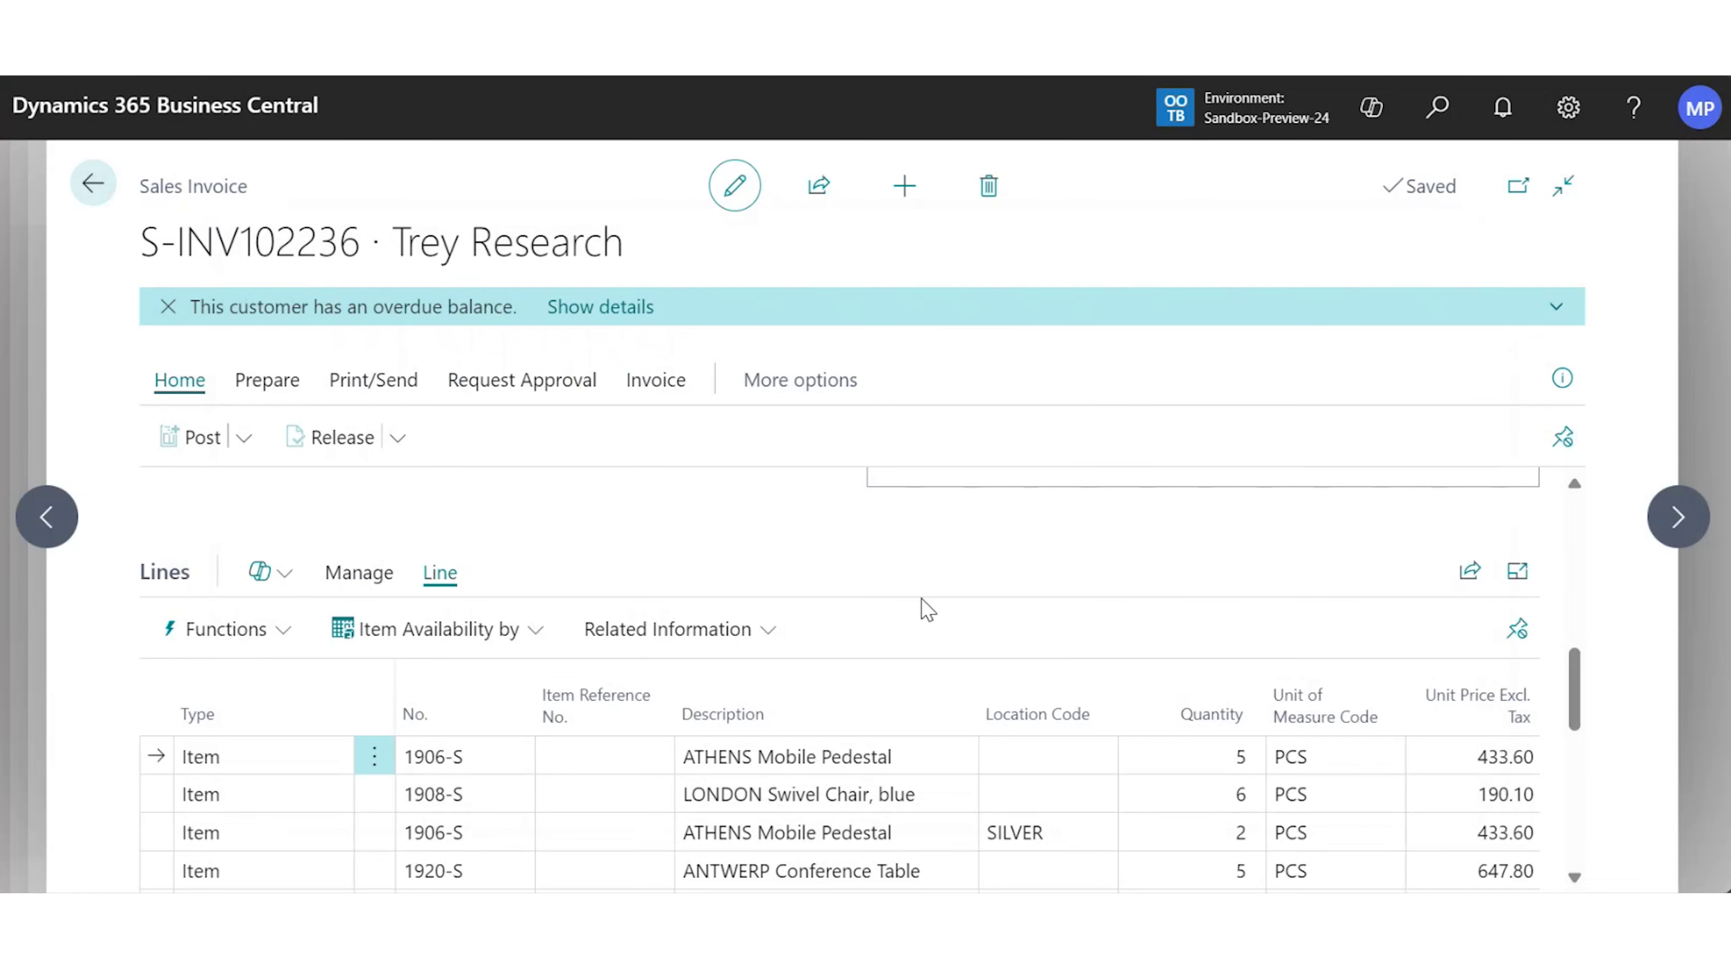
Post the sales invoice, open the posted invoice to review its lines, and close it
scroll(919, 599, down, 3)
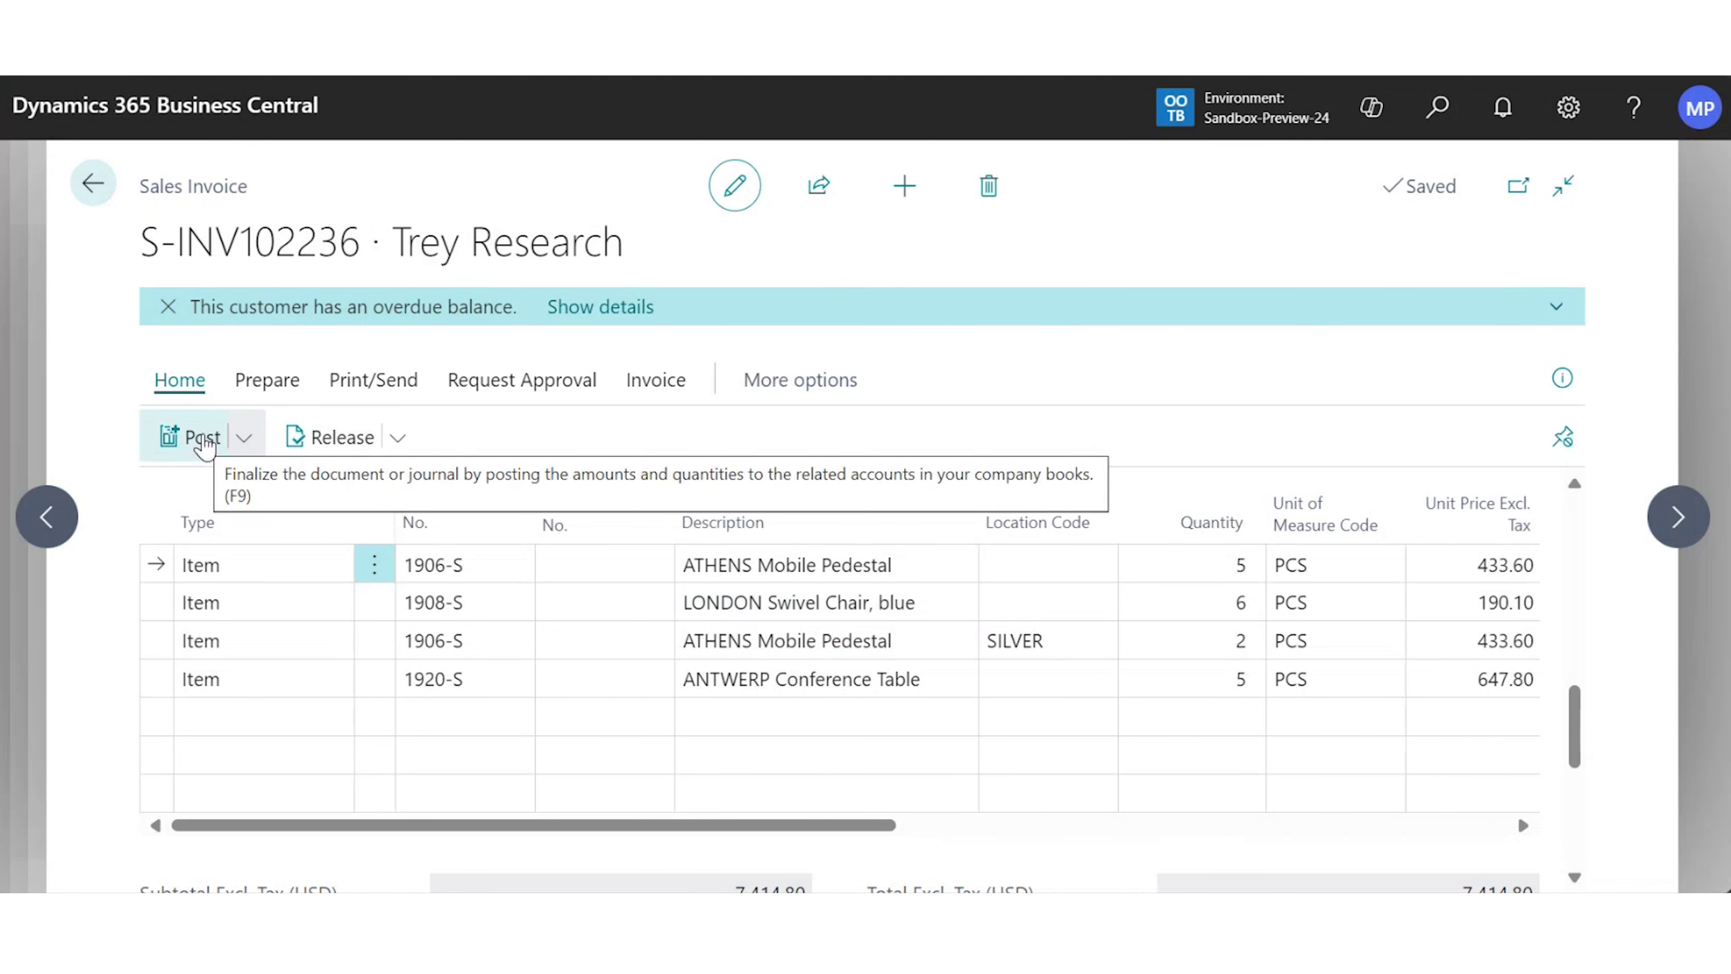
click(212, 440)
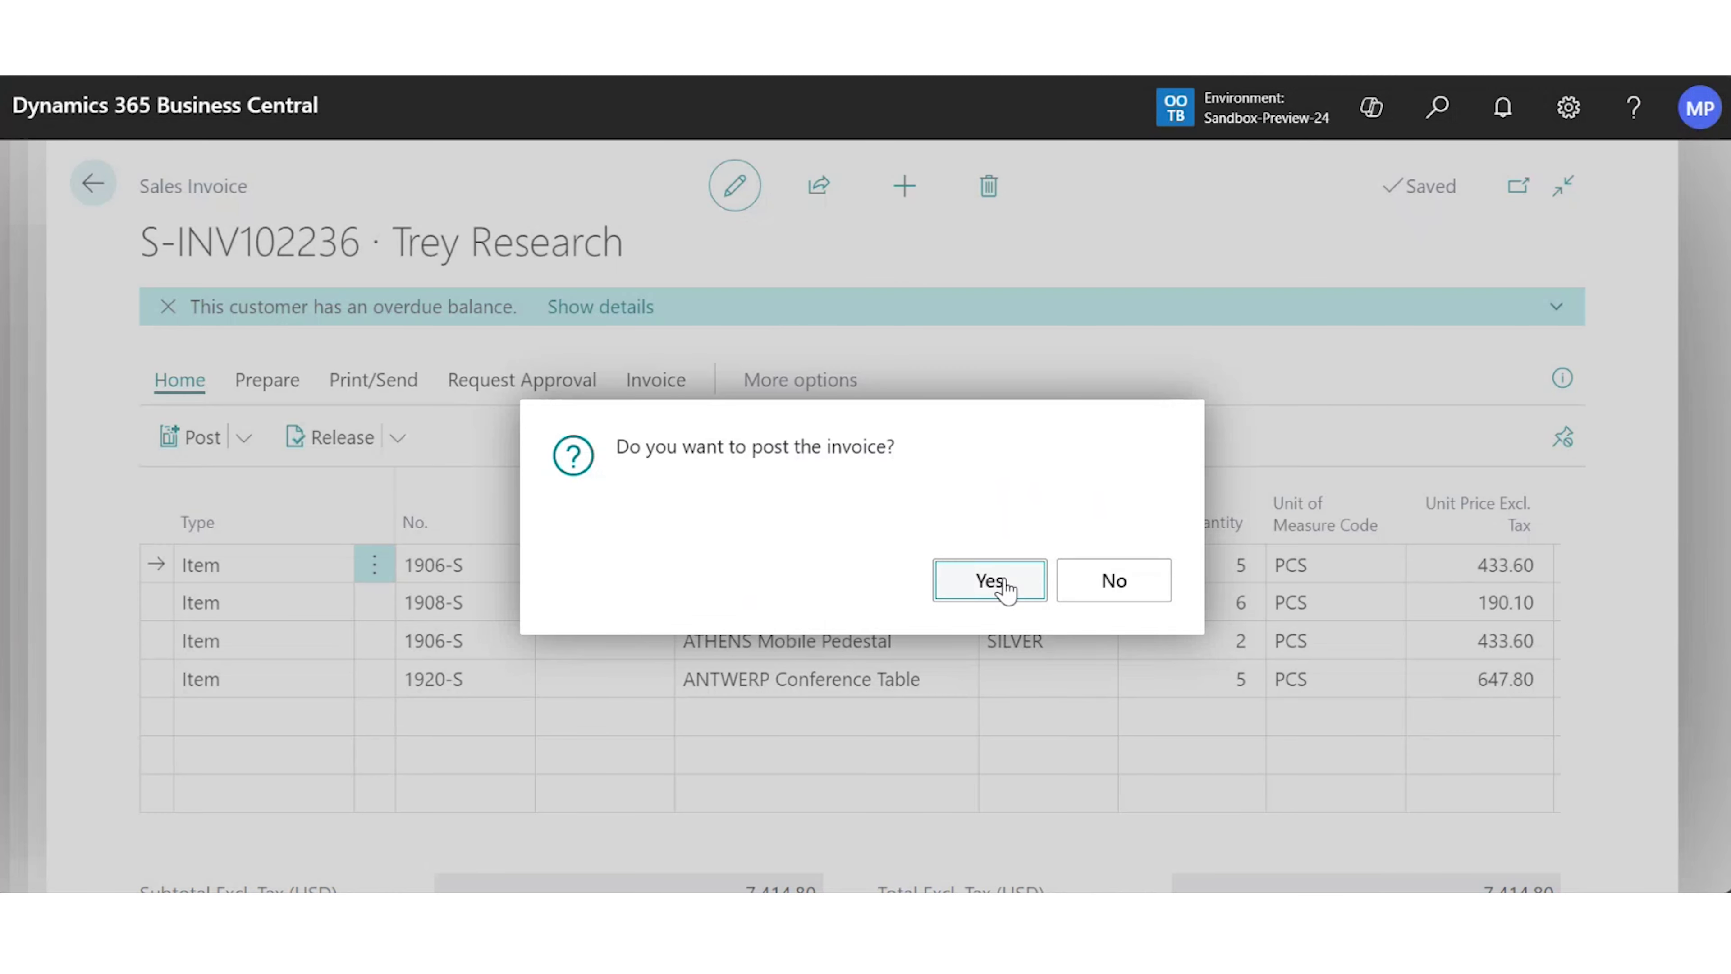
click(999, 589)
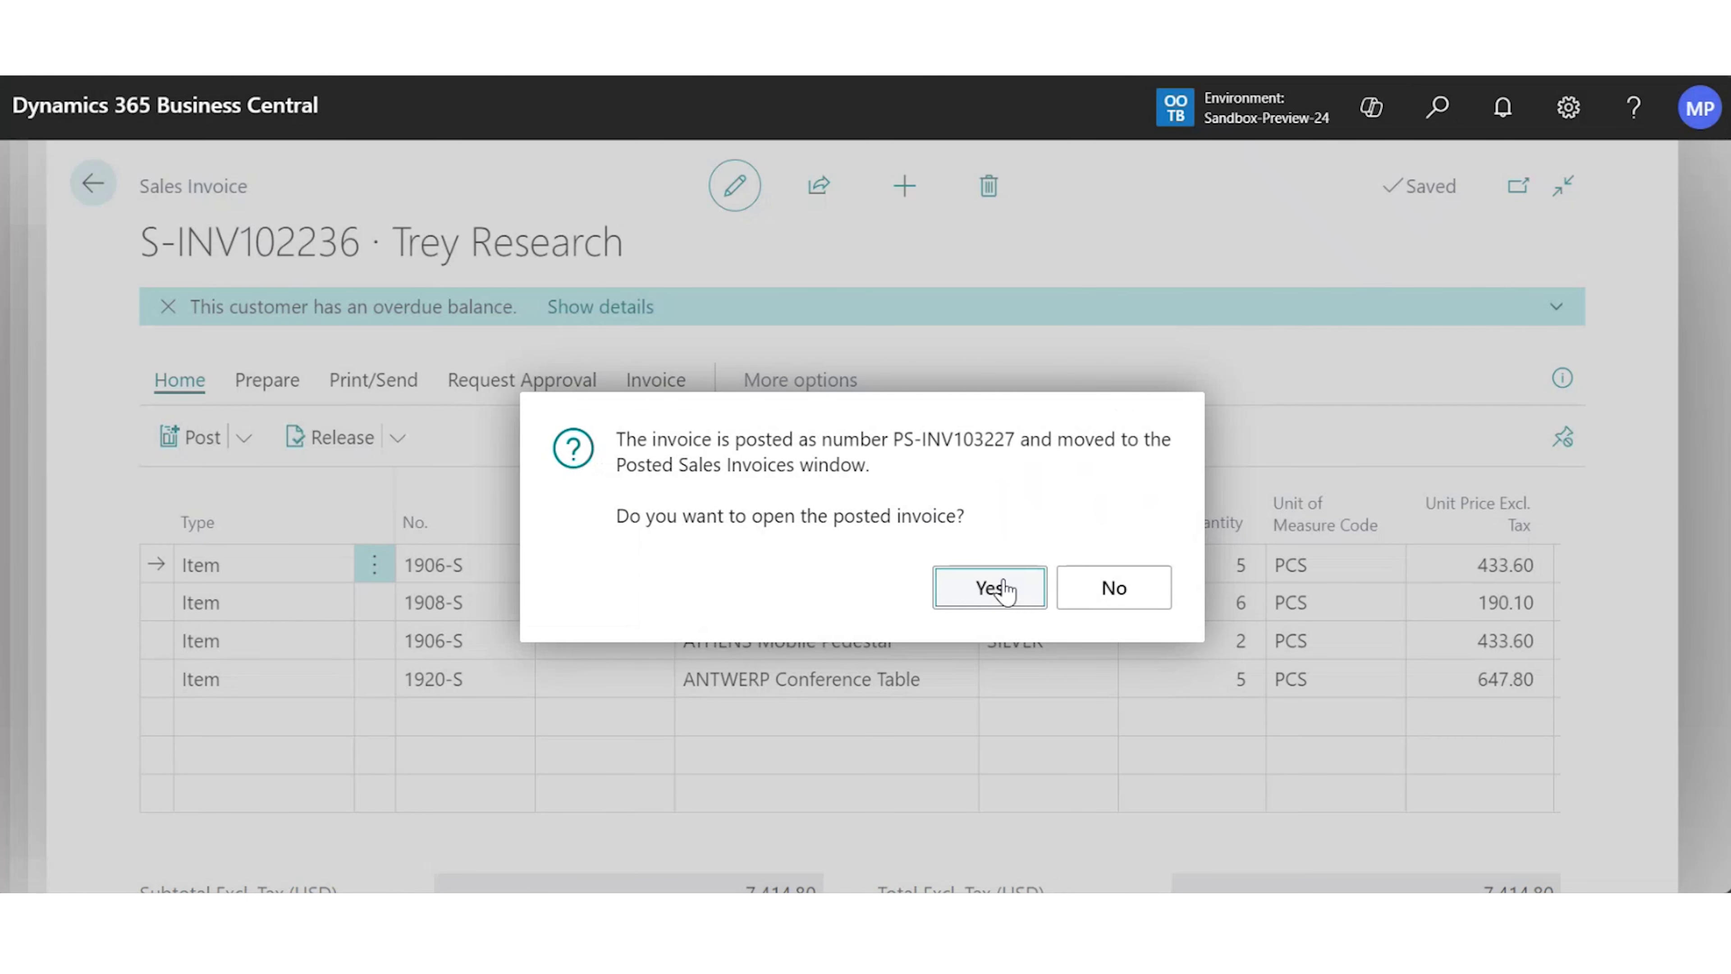
click(1001, 588)
scroll(920, 646, down, 5)
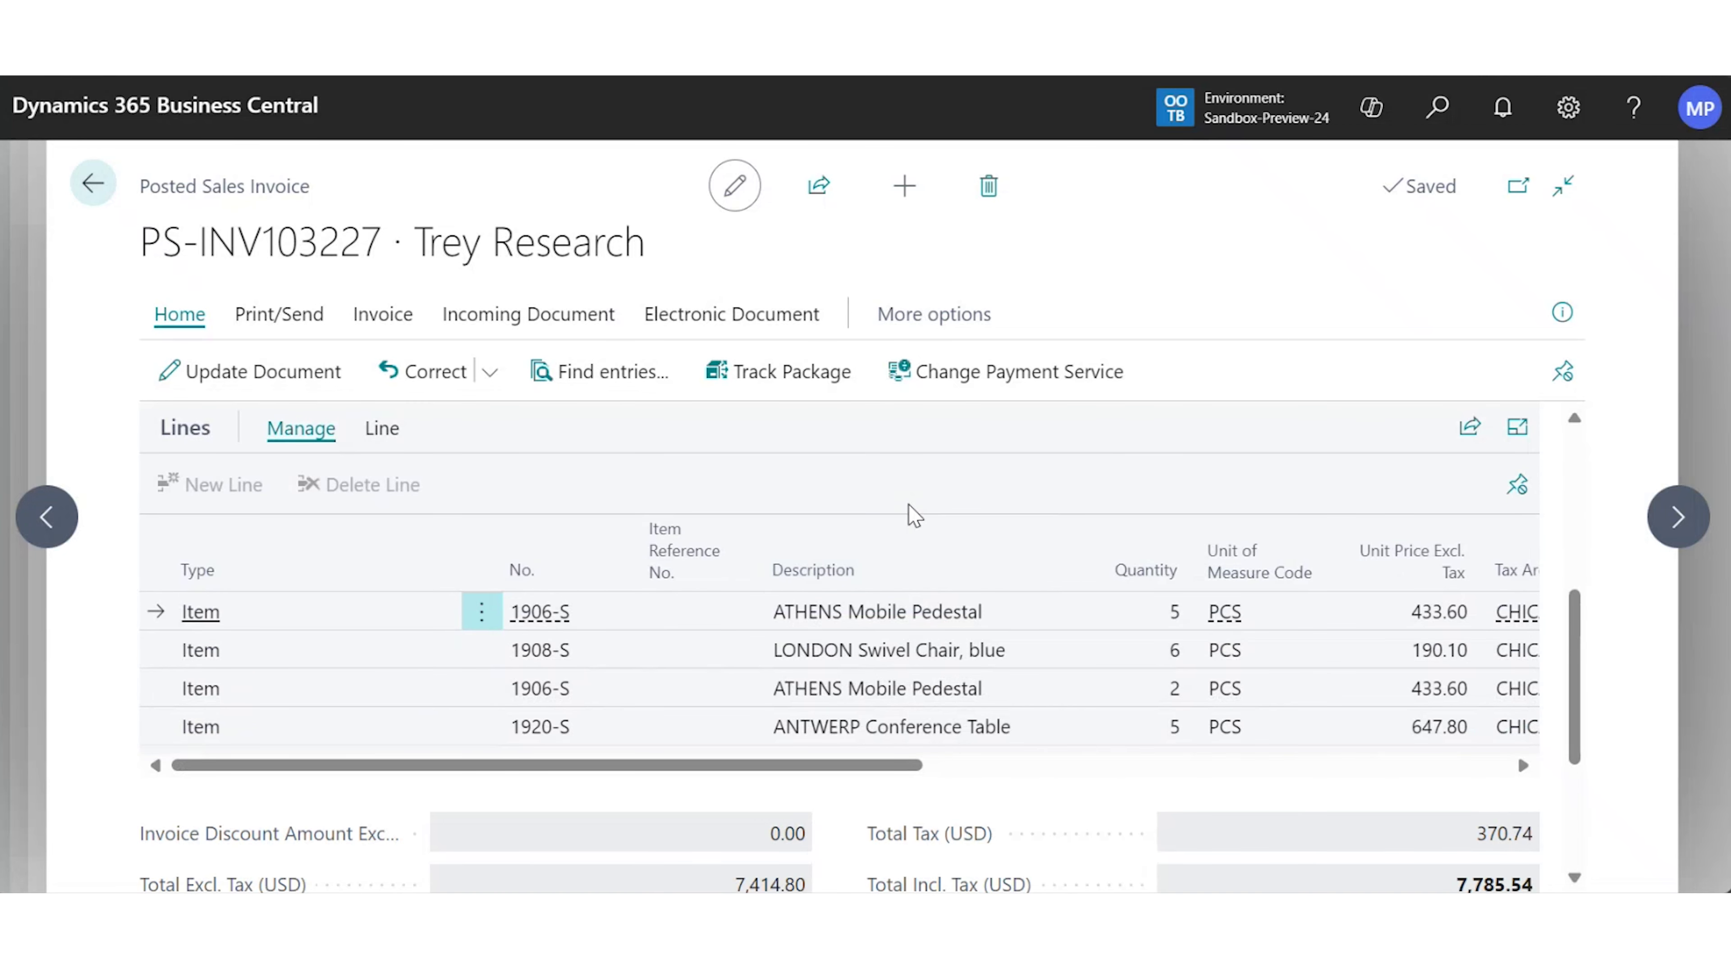
key(Escape)
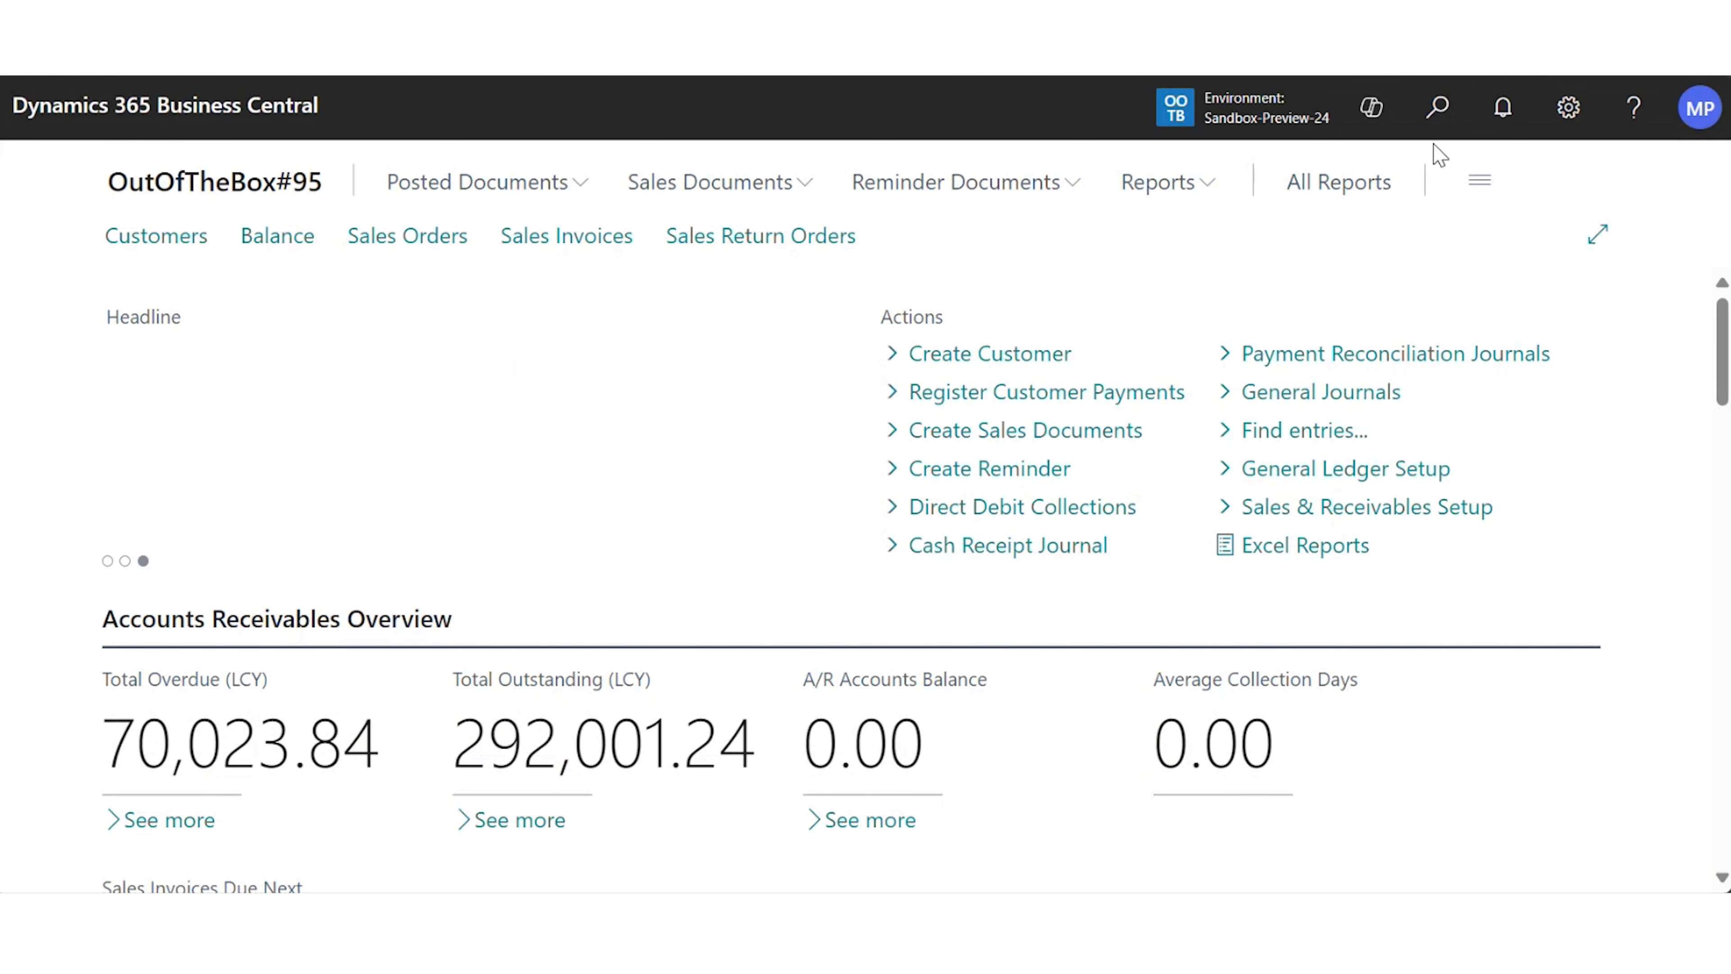
Find Projects Setup, set Archive Projects to Question under Archiving, and close the setup page
click(1439, 109)
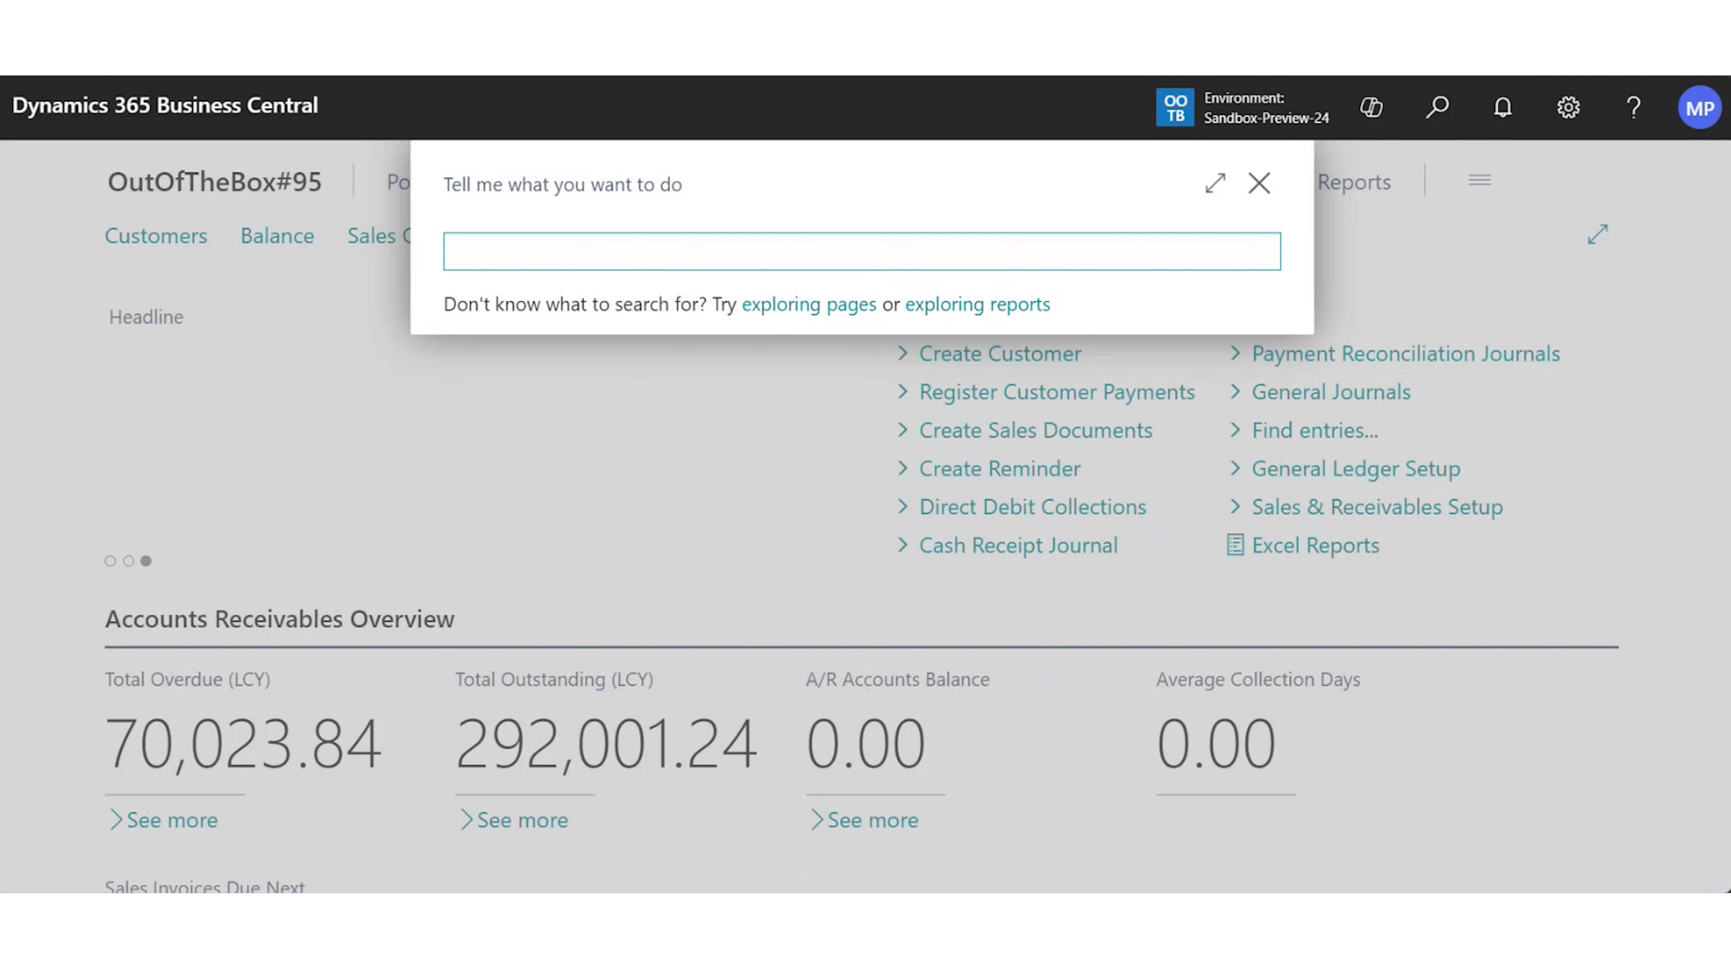
text(projects set)
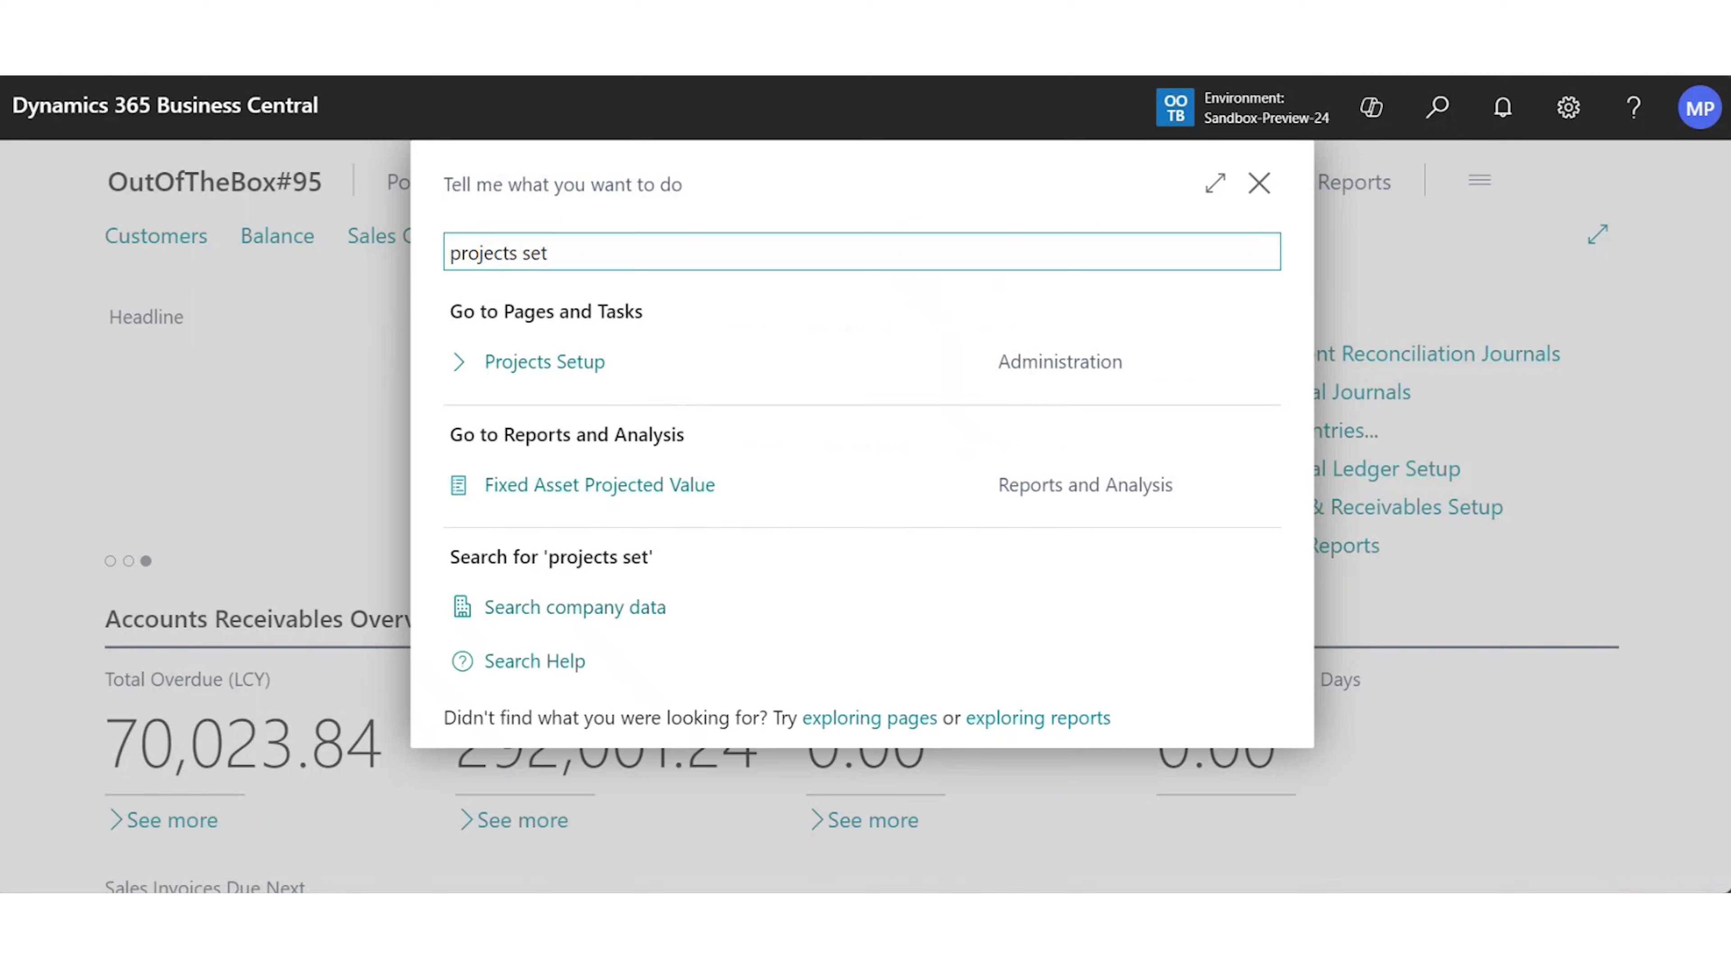
click(600, 368)
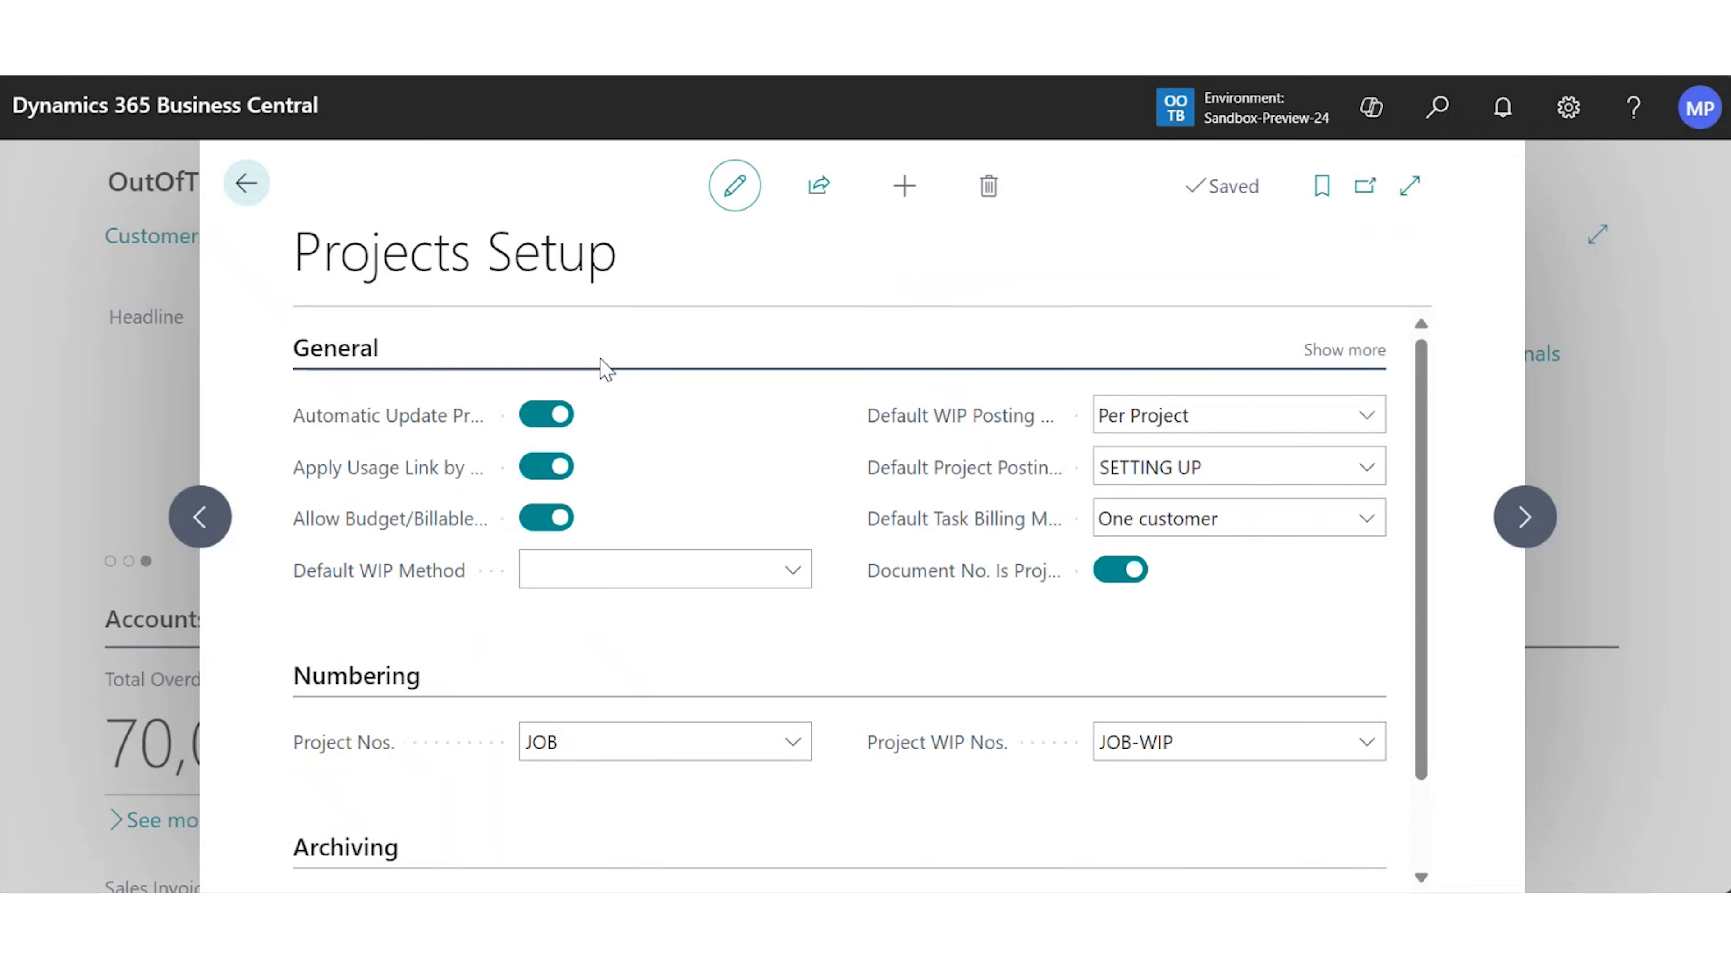
scroll(656, 613, down, 2)
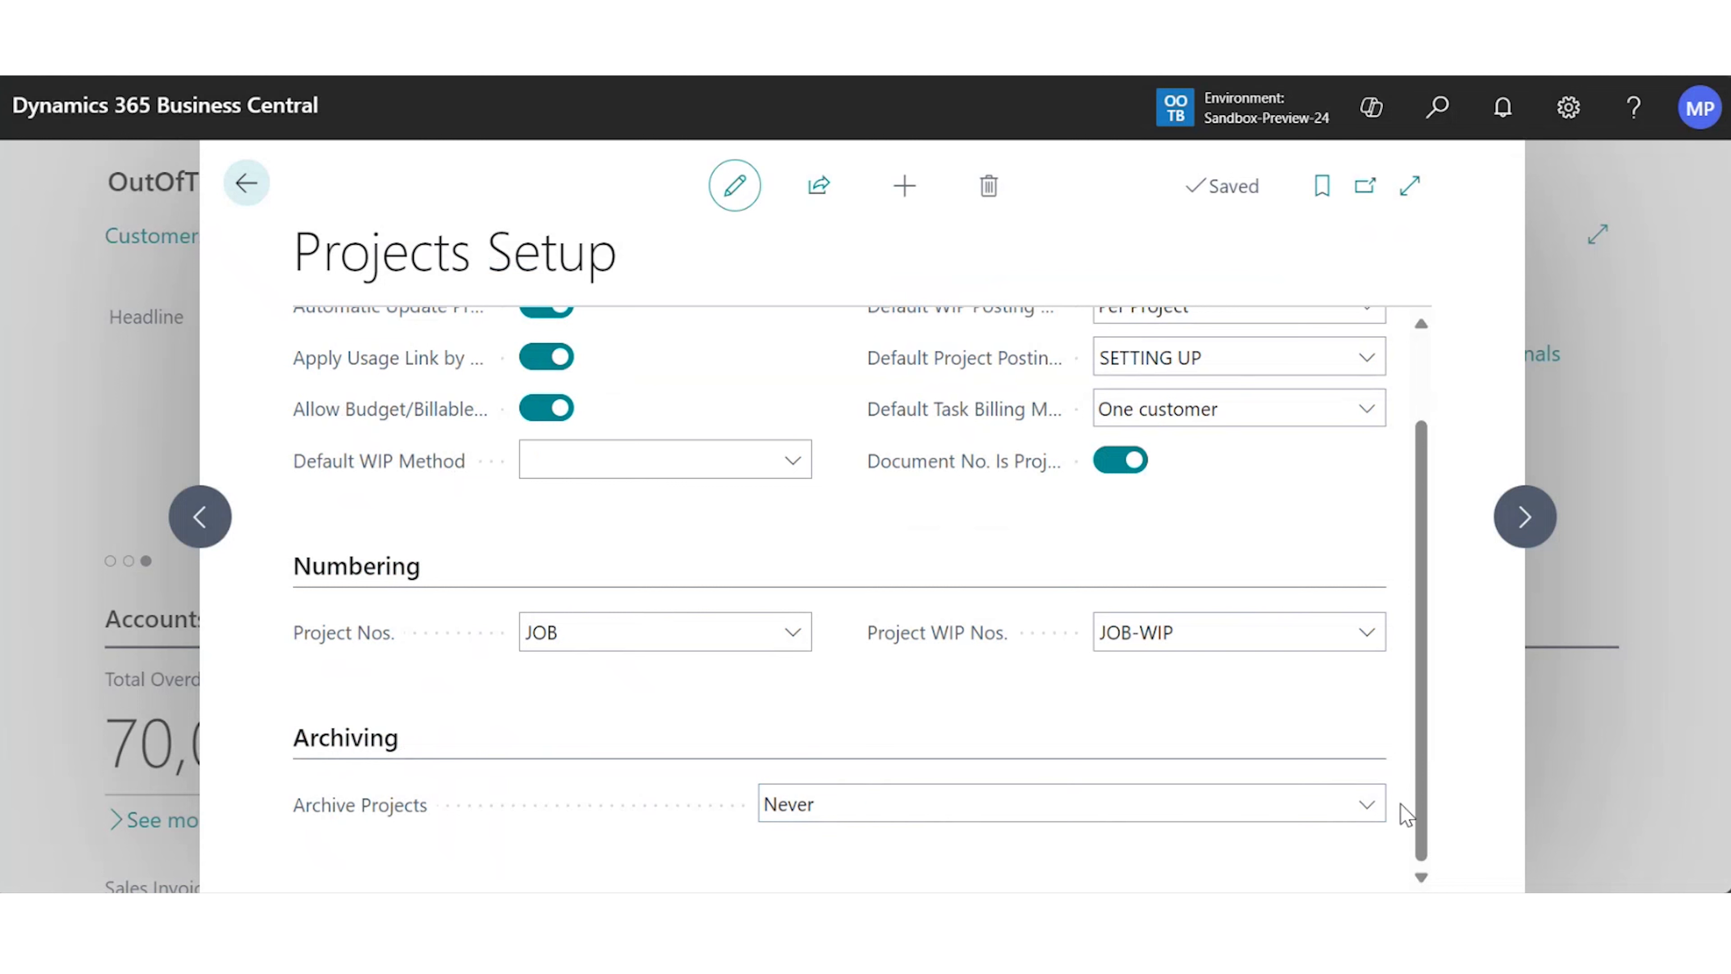
click(1366, 805)
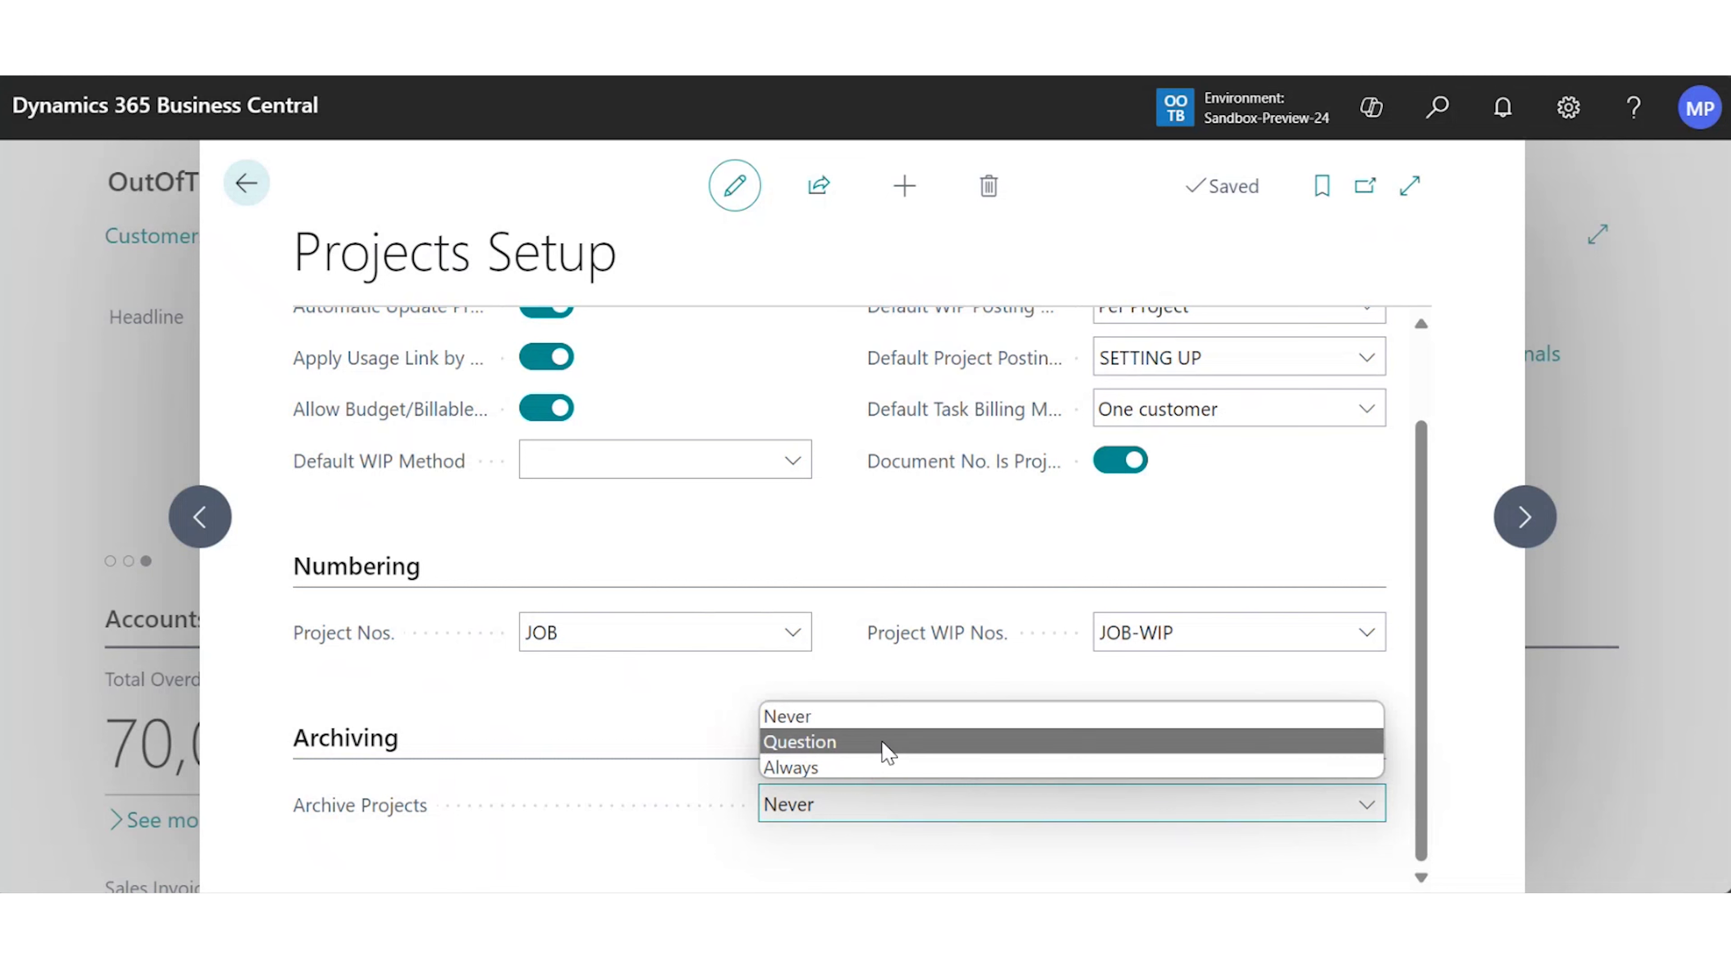
click(886, 743)
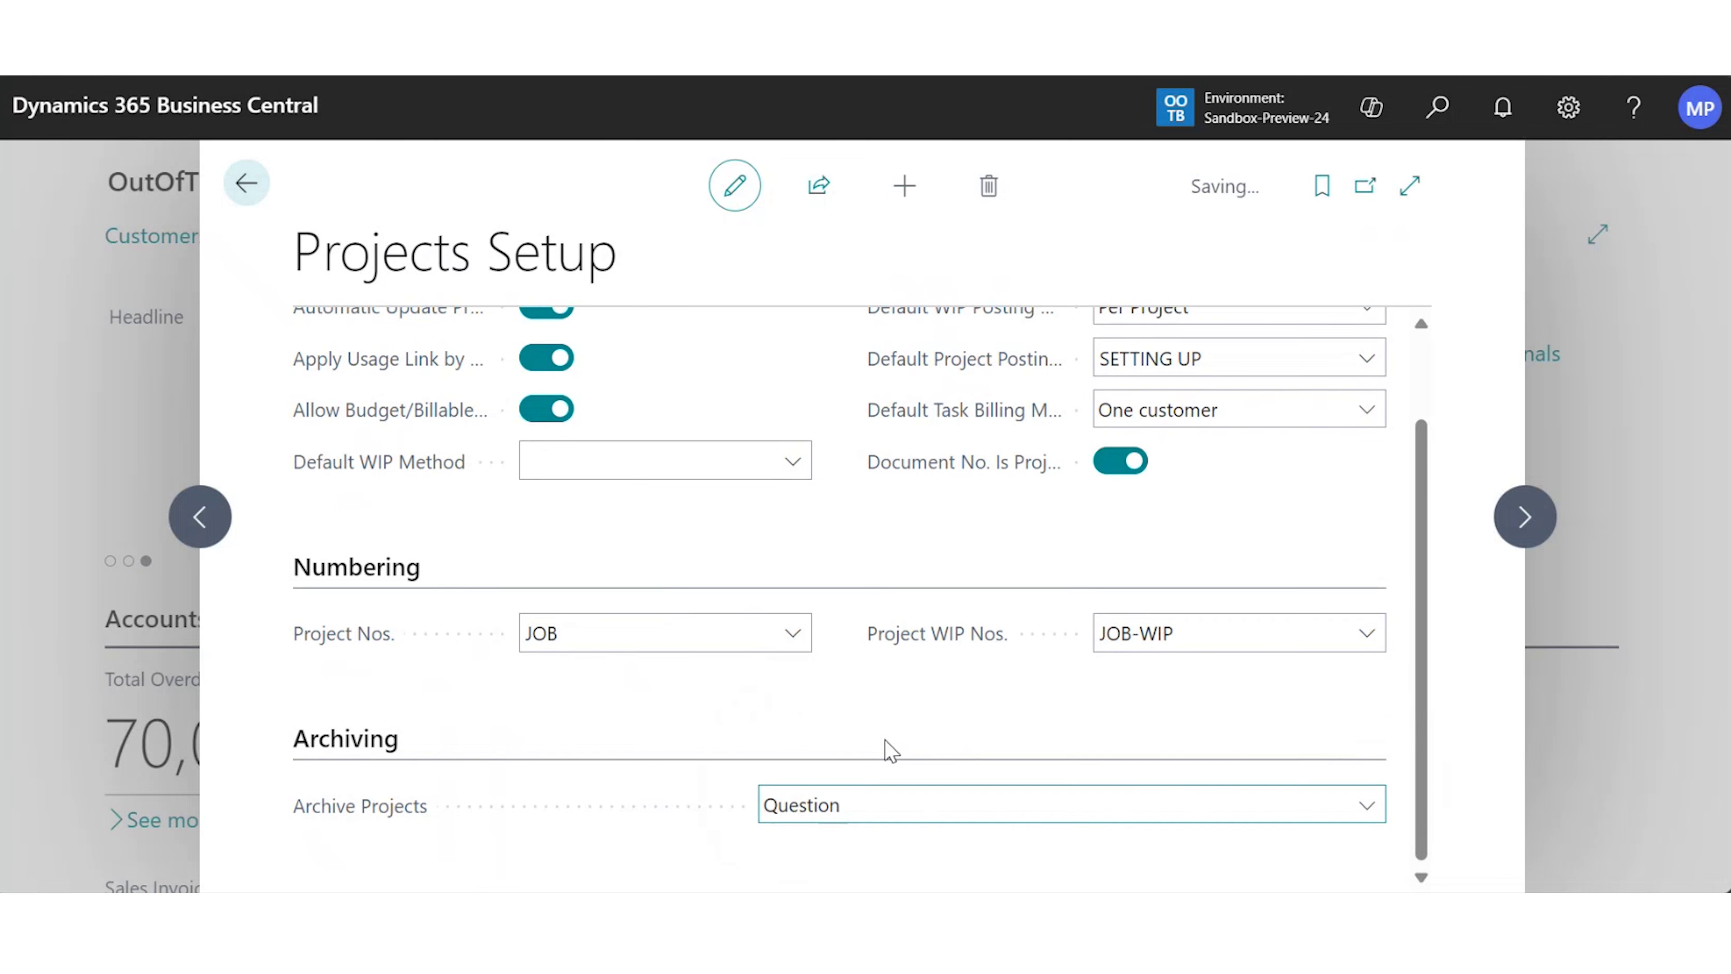
click(925, 723)
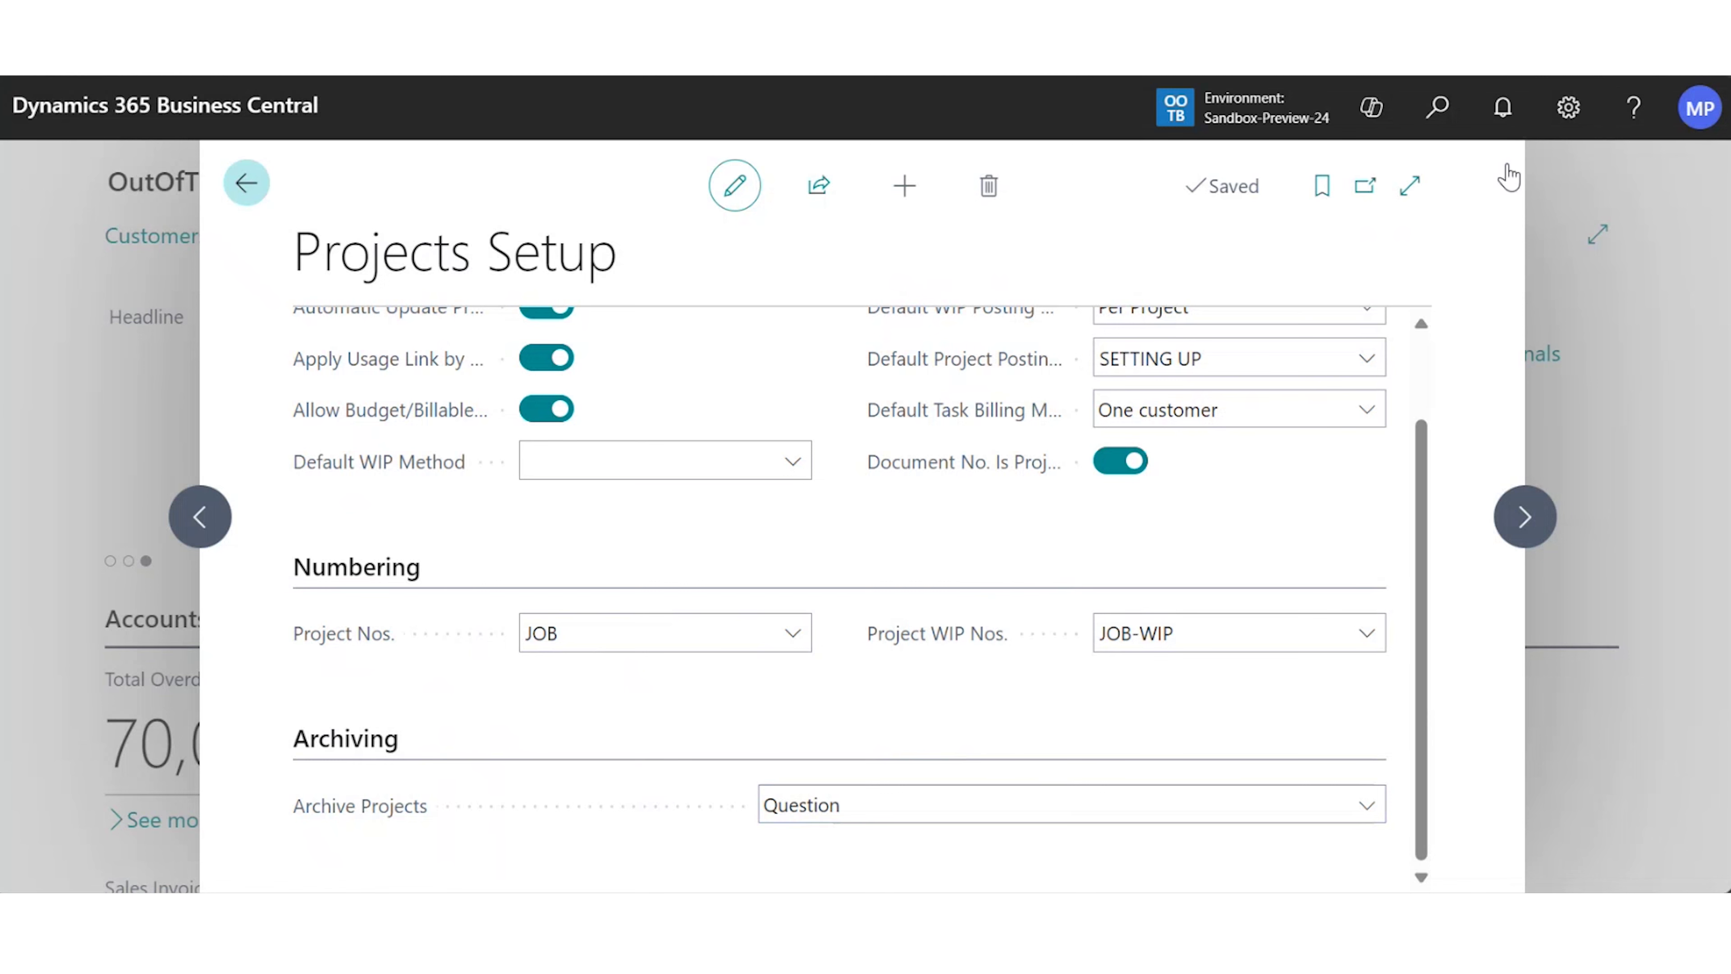
click(1508, 178)
Search for projects and open the Projects list
click(1438, 109)
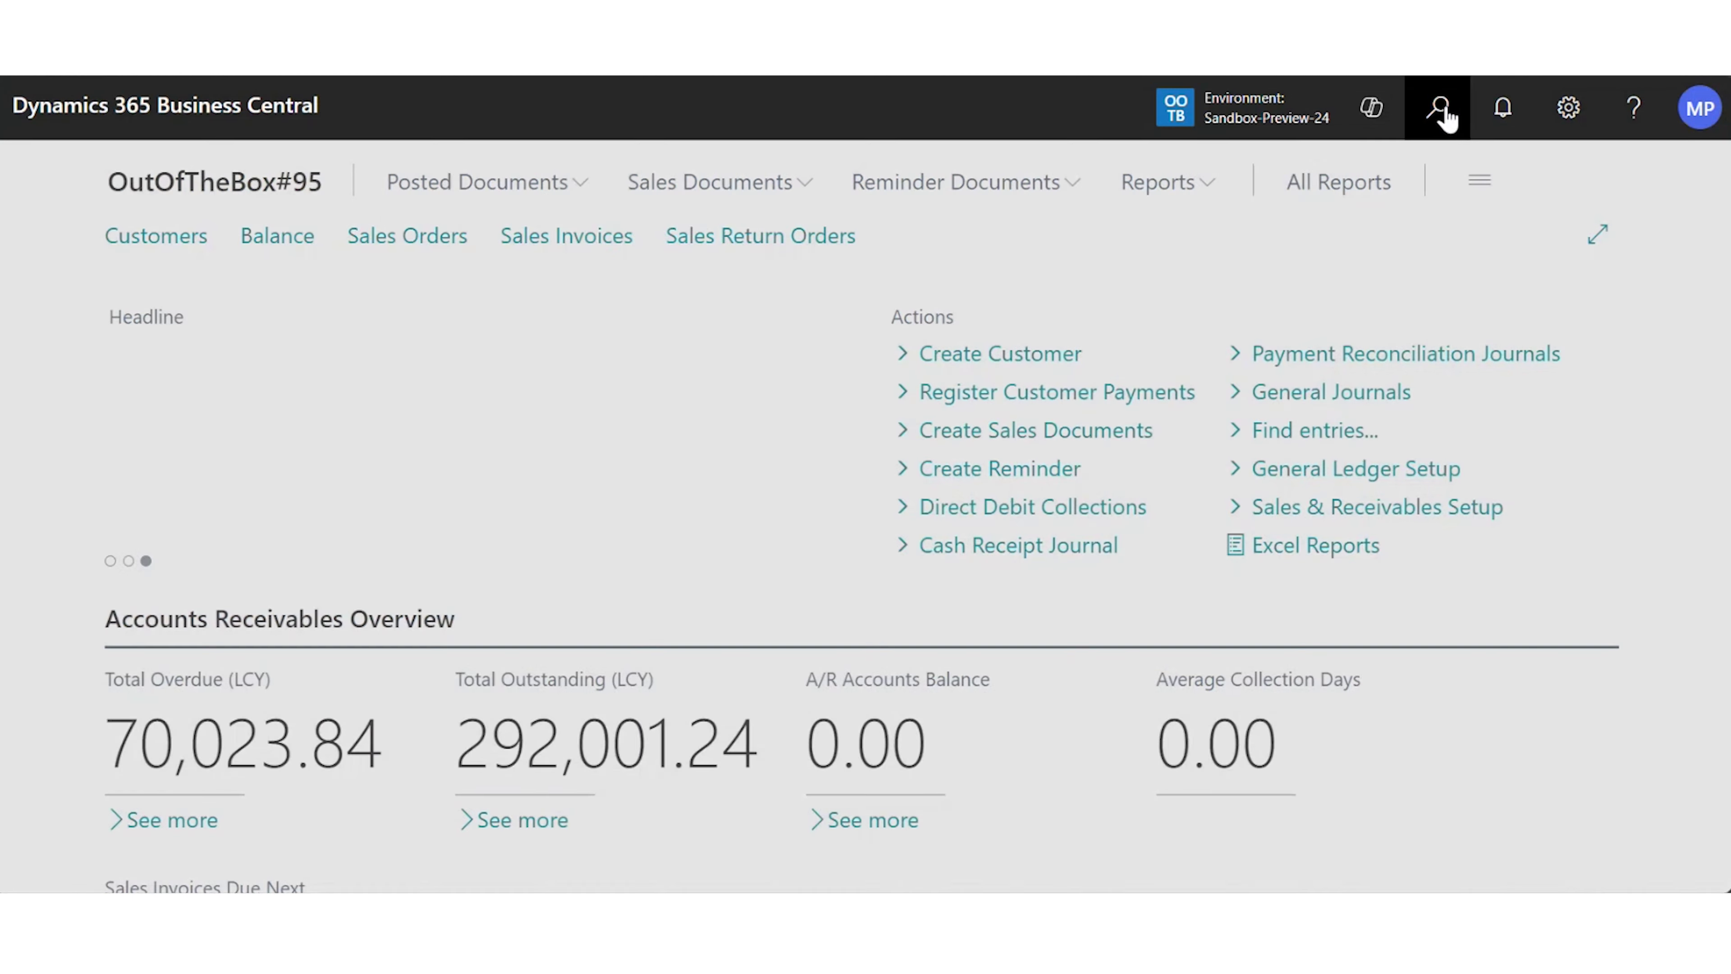
text(projects)
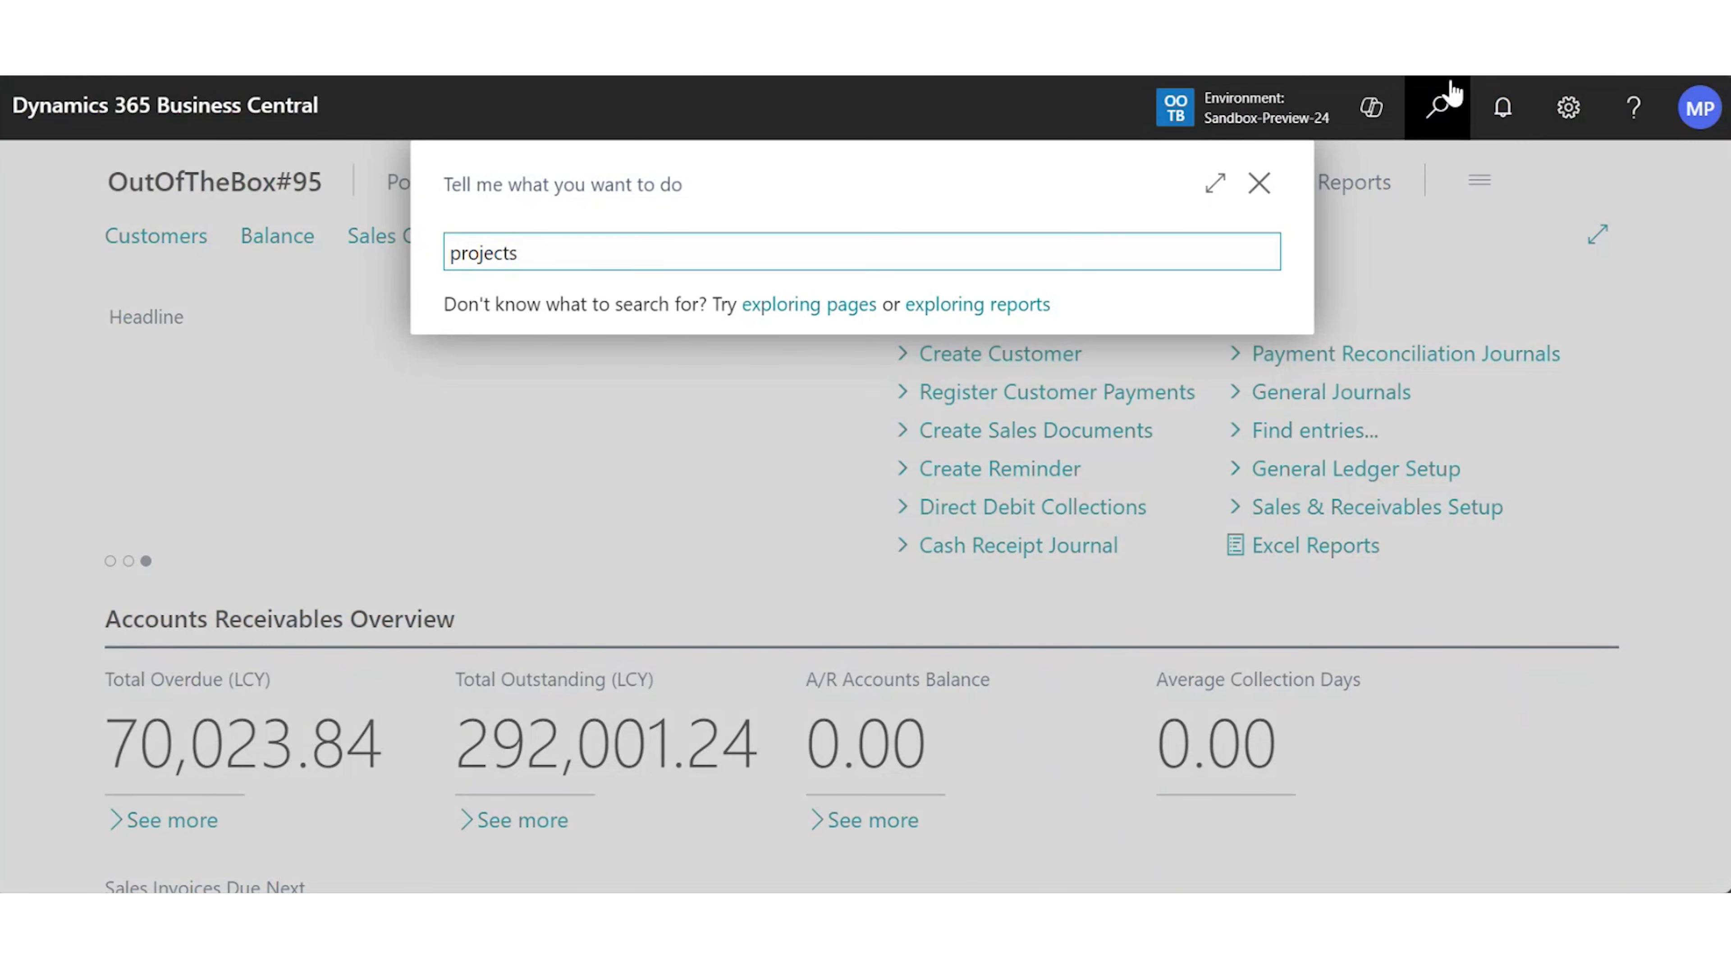
click(599, 379)
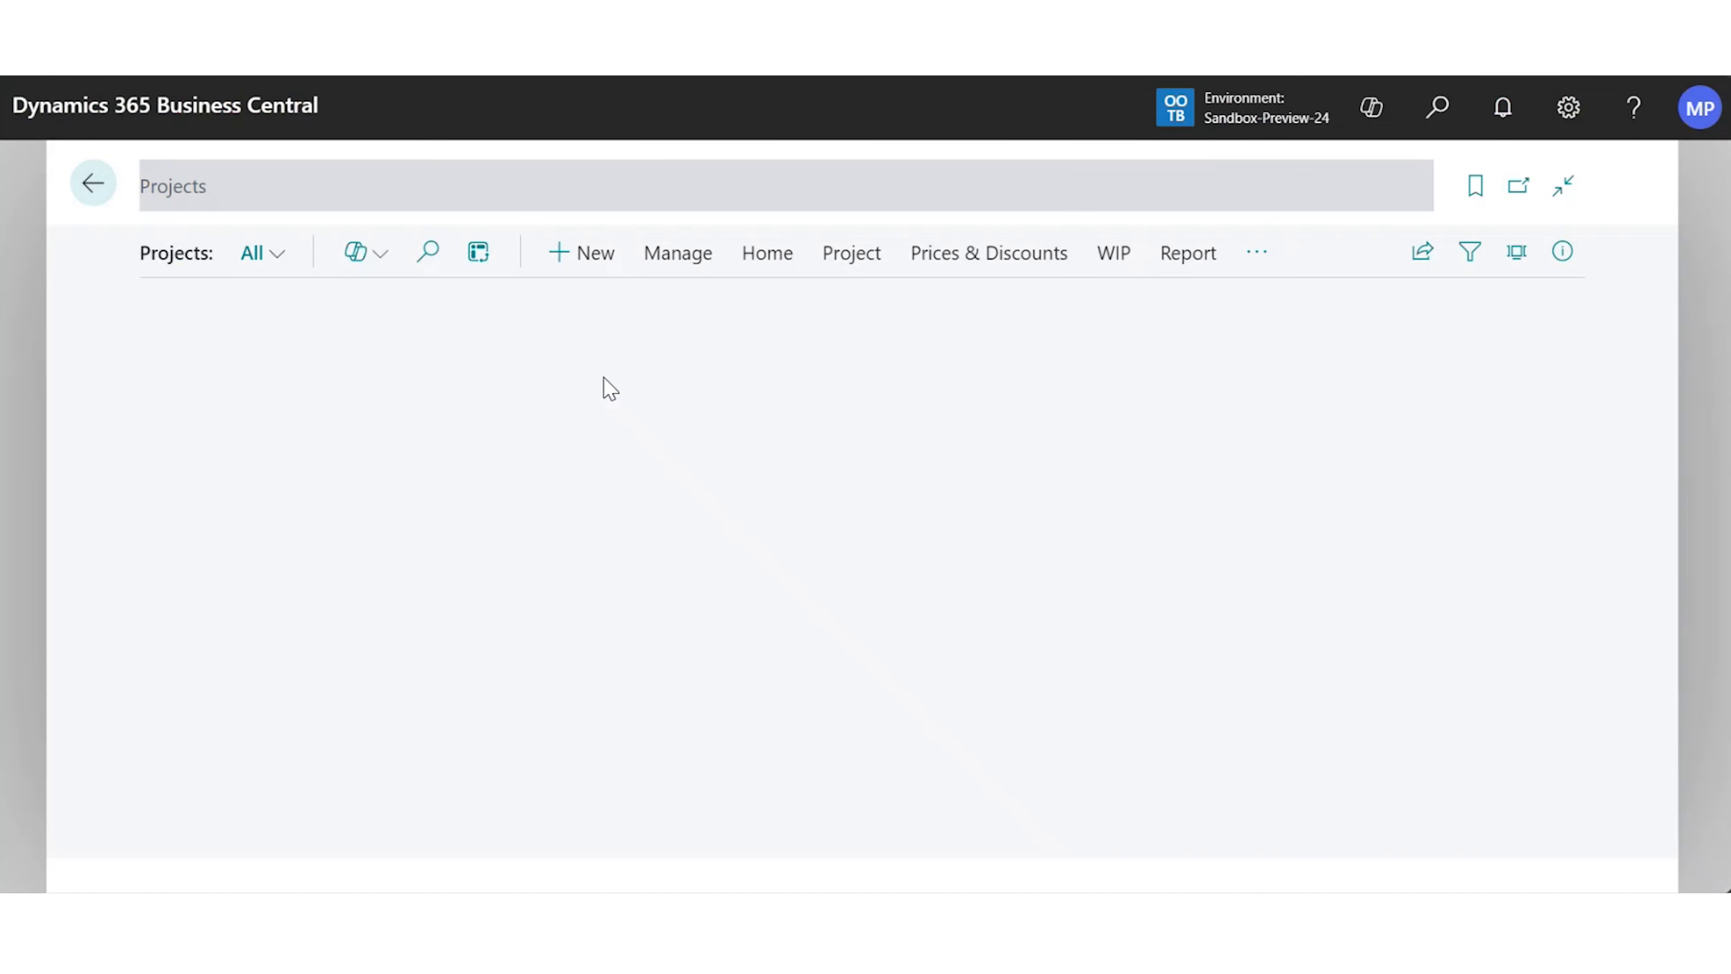
Open the project card of JOB00020 and check its No. of Archived Versions field
scroll(341, 613, down, 3)
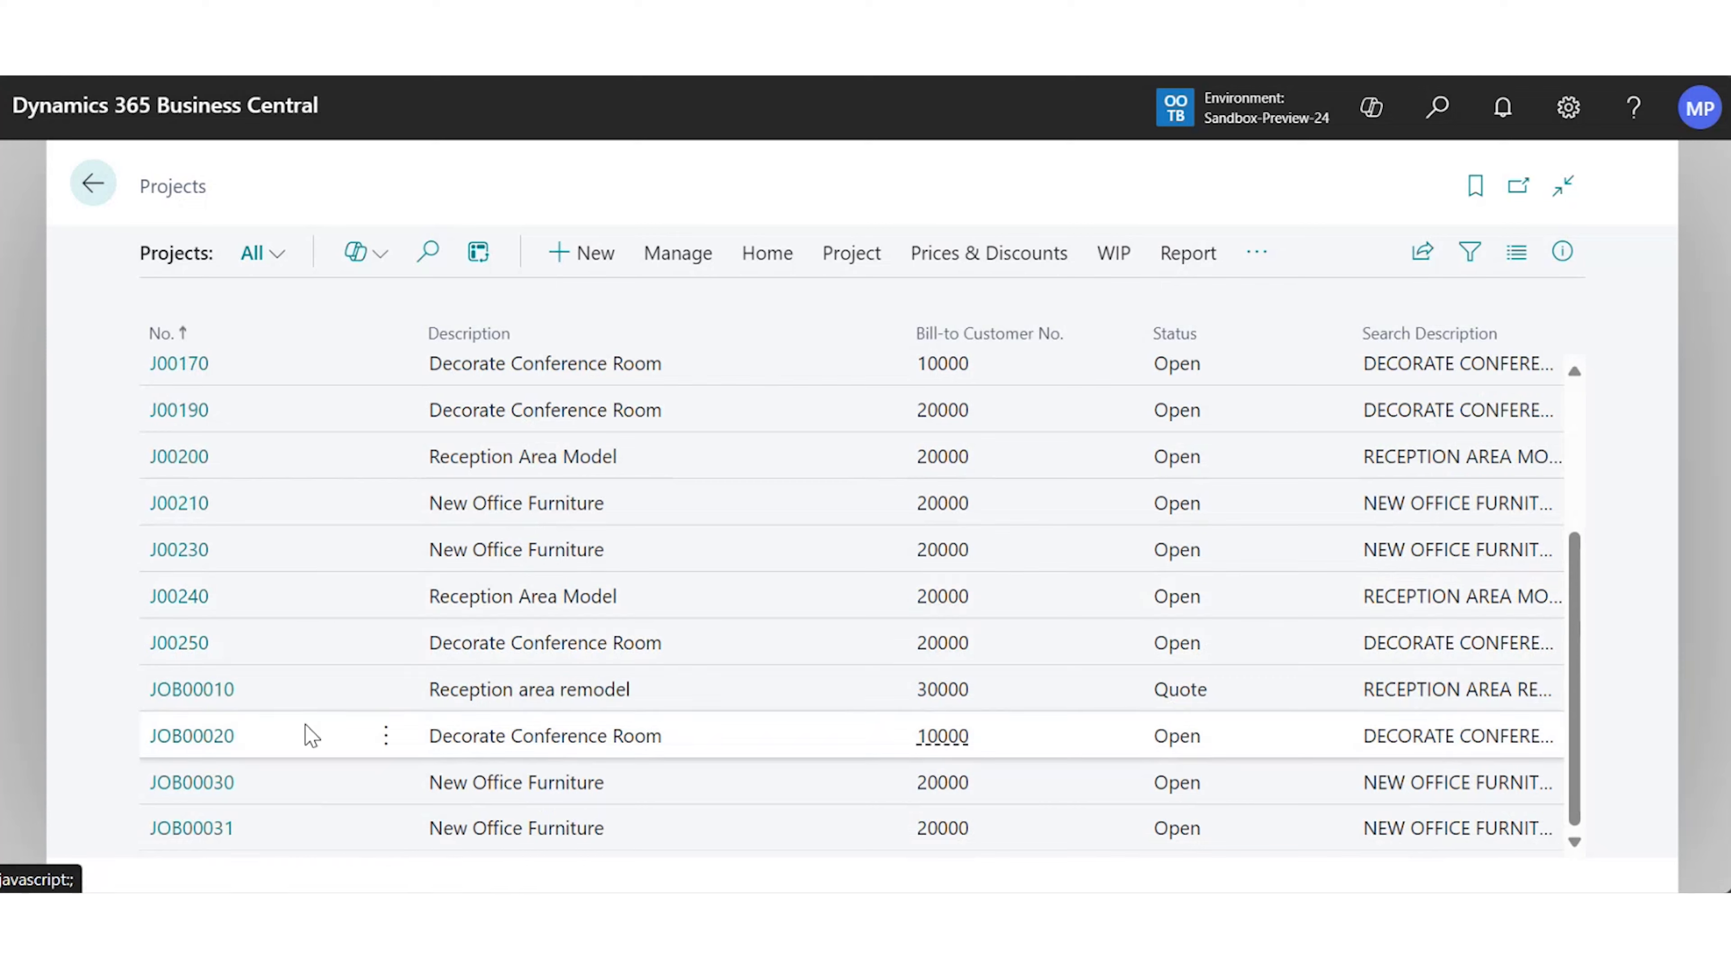
click(193, 743)
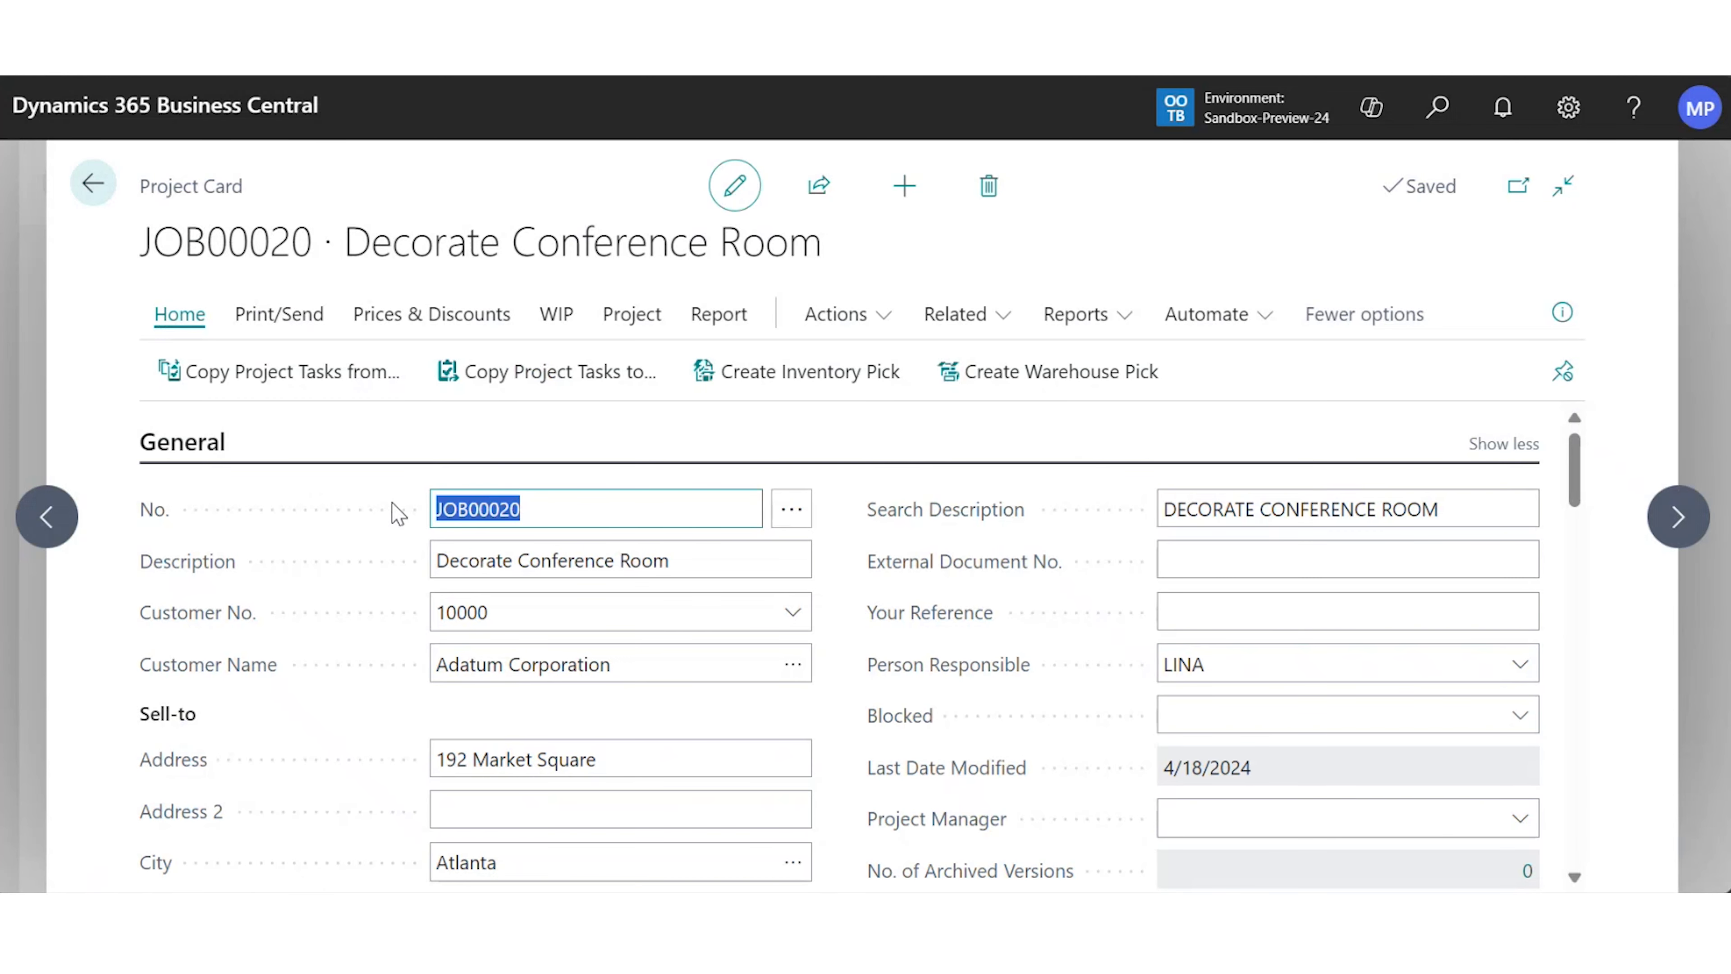
scroll(399, 515, down, 3)
scroll(394, 523, down, 1)
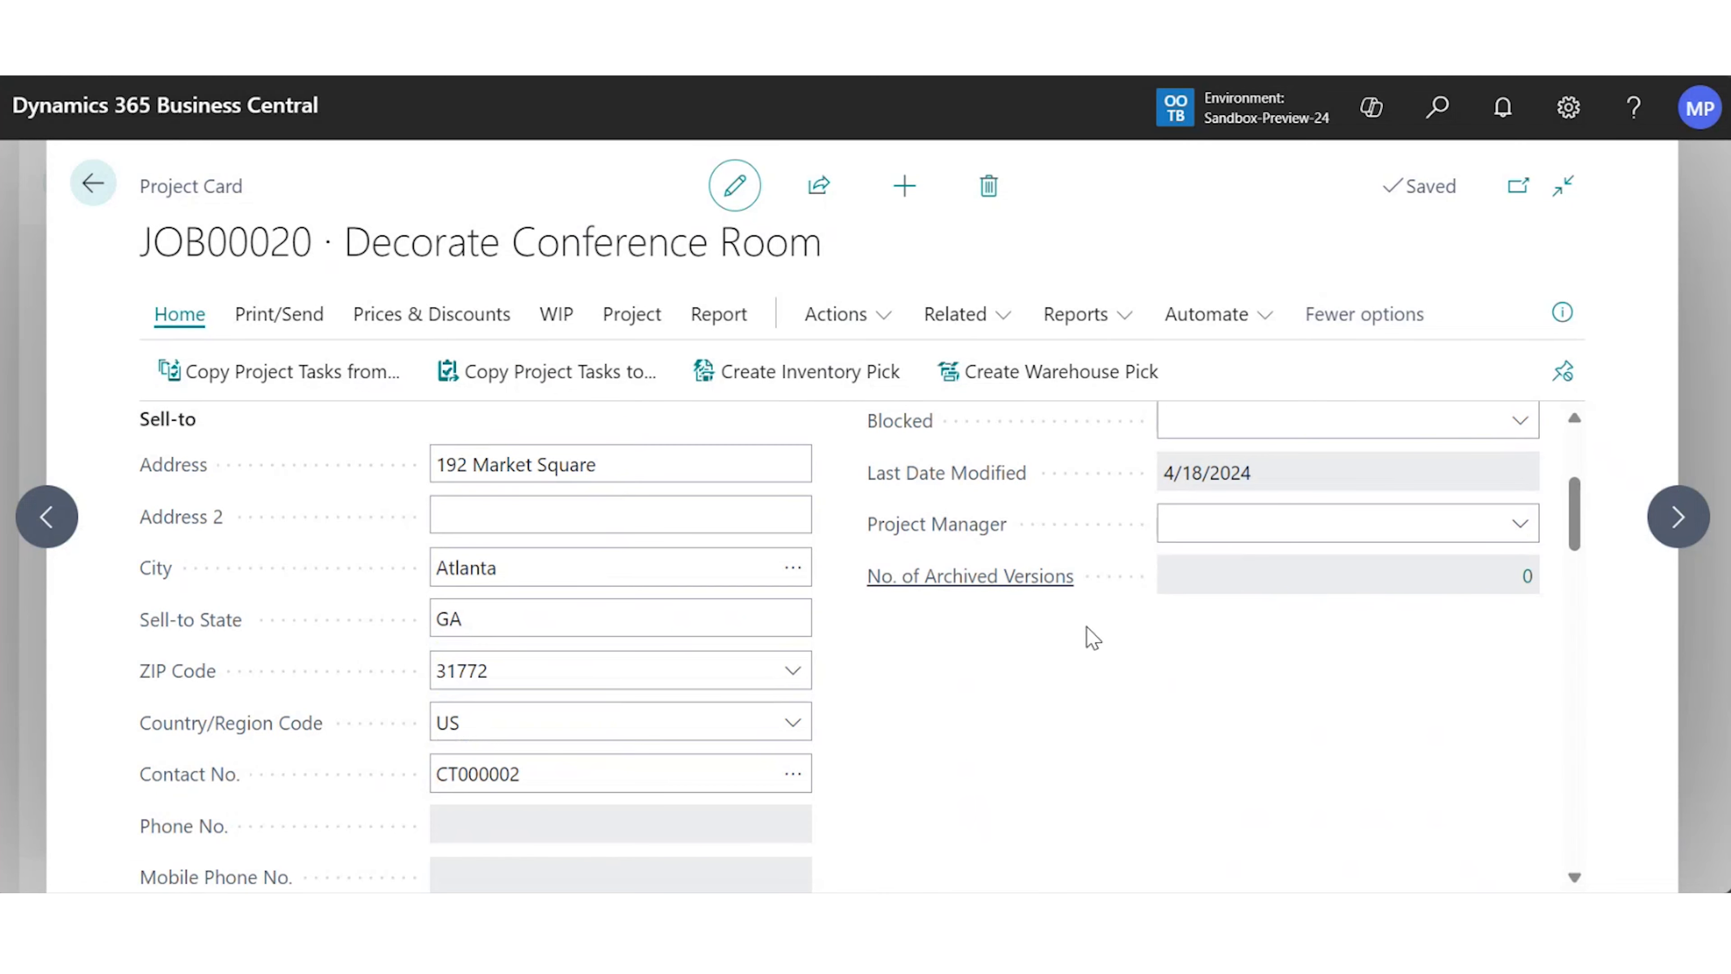
mouse_move(939, 586)
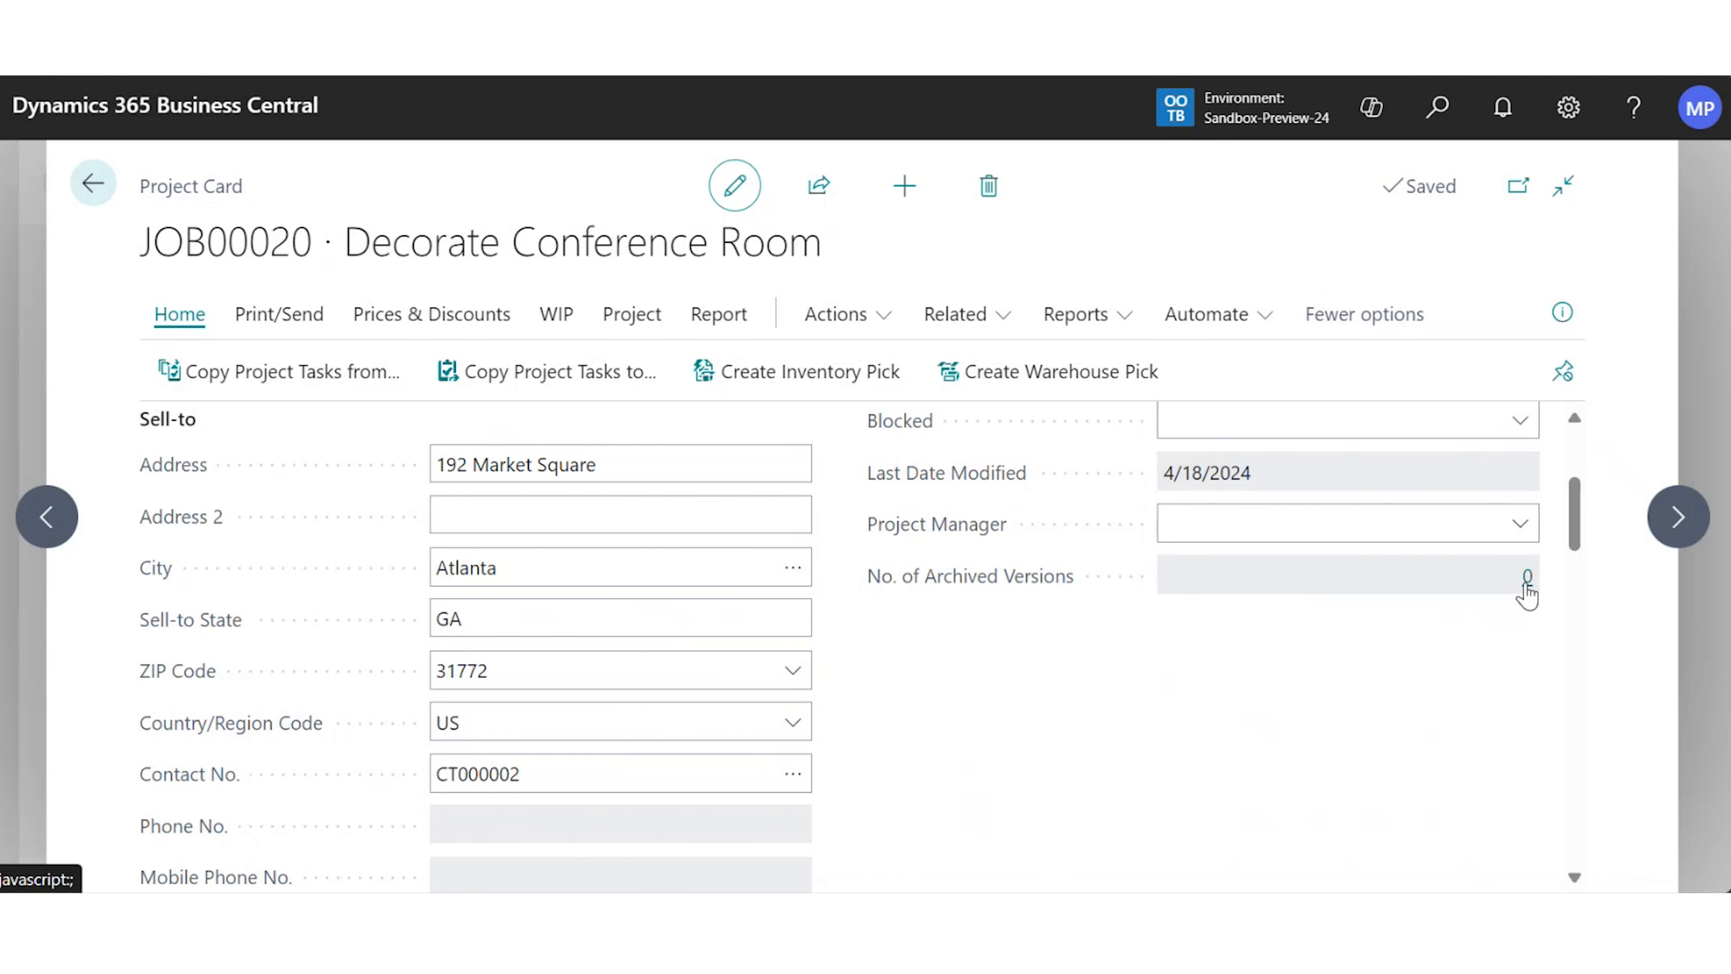
Change the project's Status to Quote under Posting and agree to archive project JOB00020
scroll(1057, 665, down, 3)
scroll(1058, 665, down, 10)
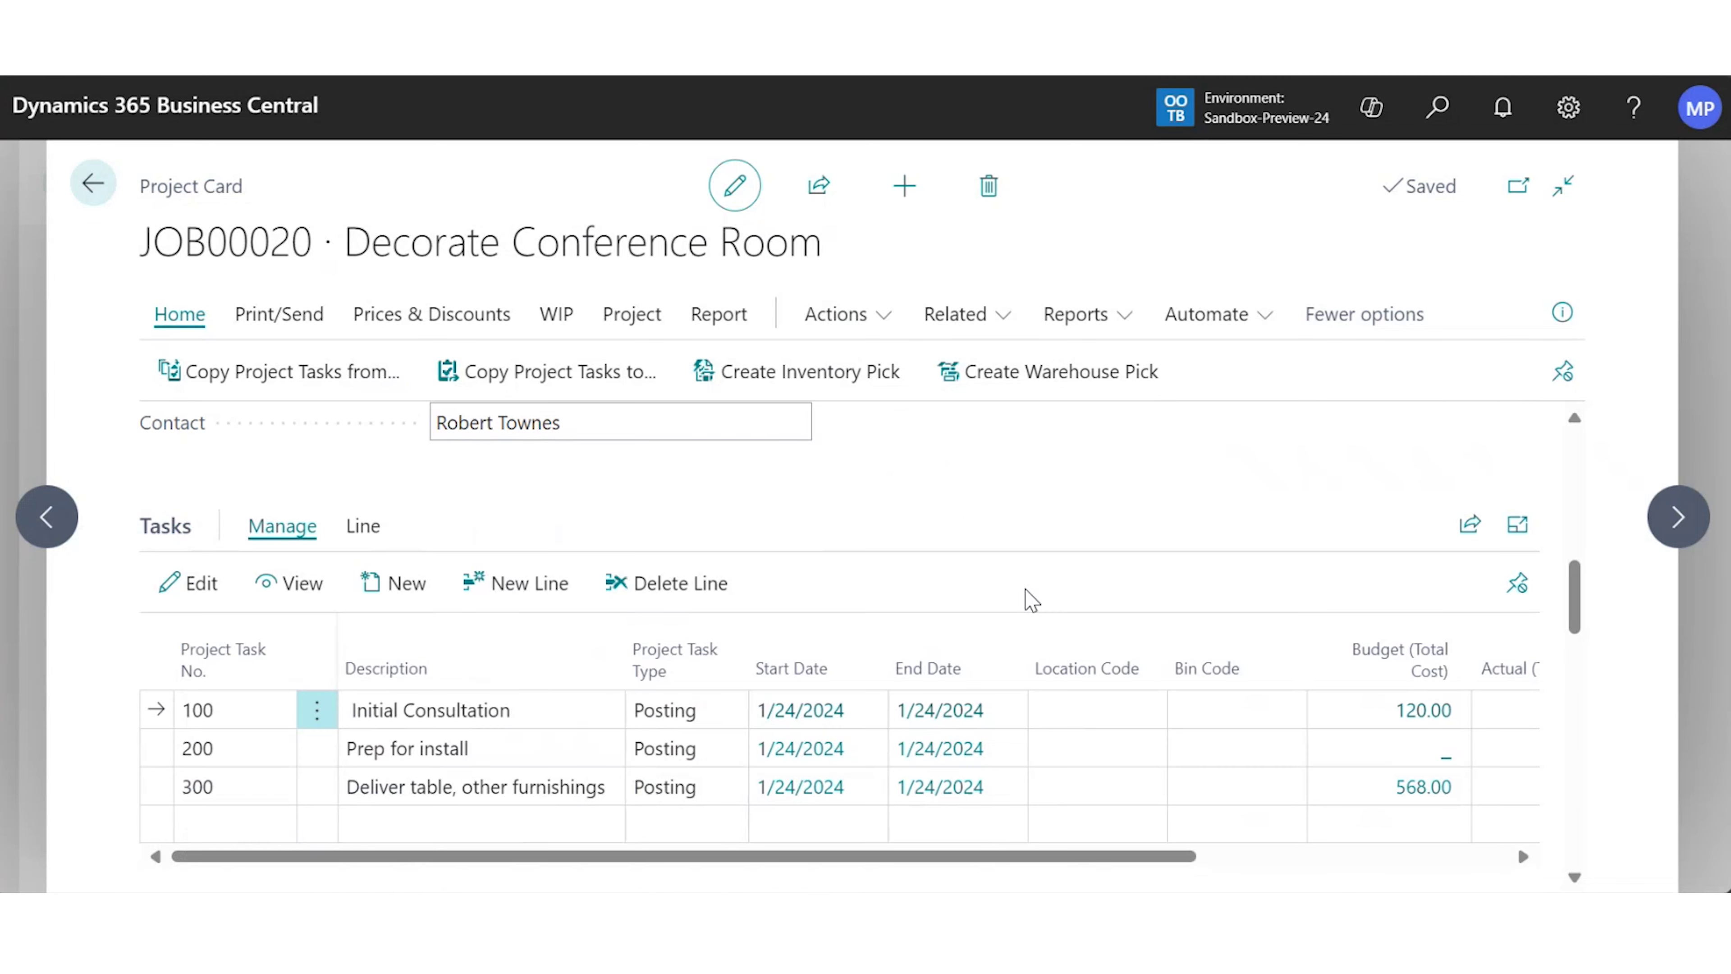
click(799, 684)
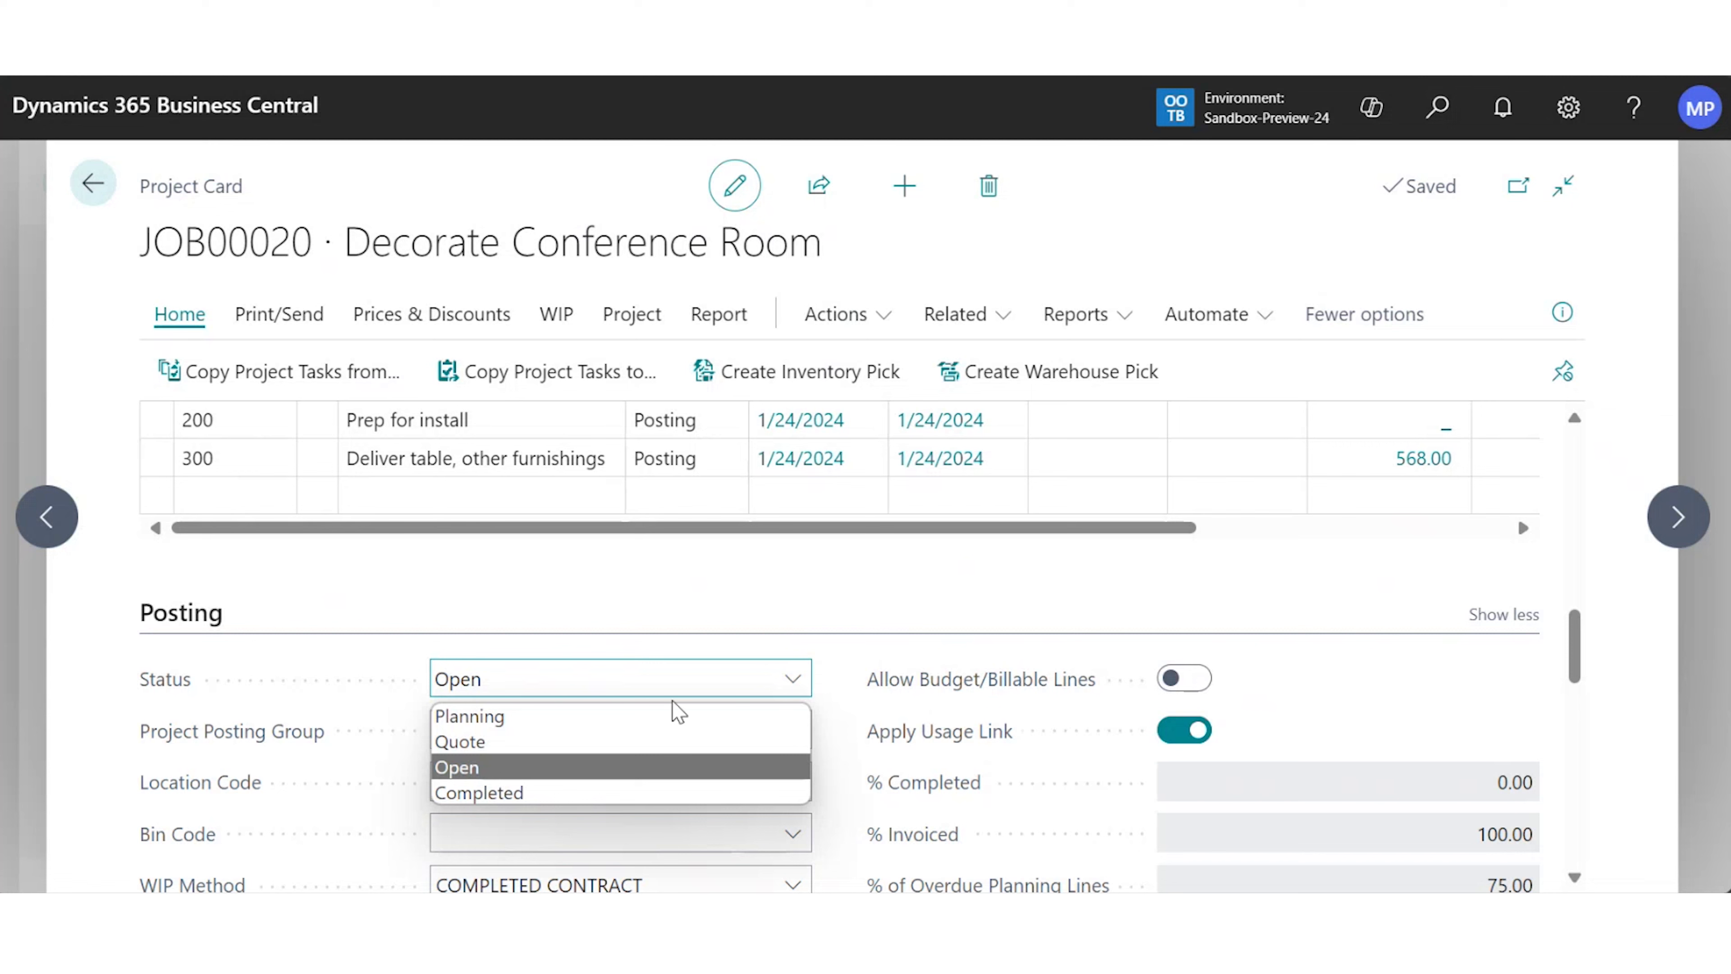
click(466, 739)
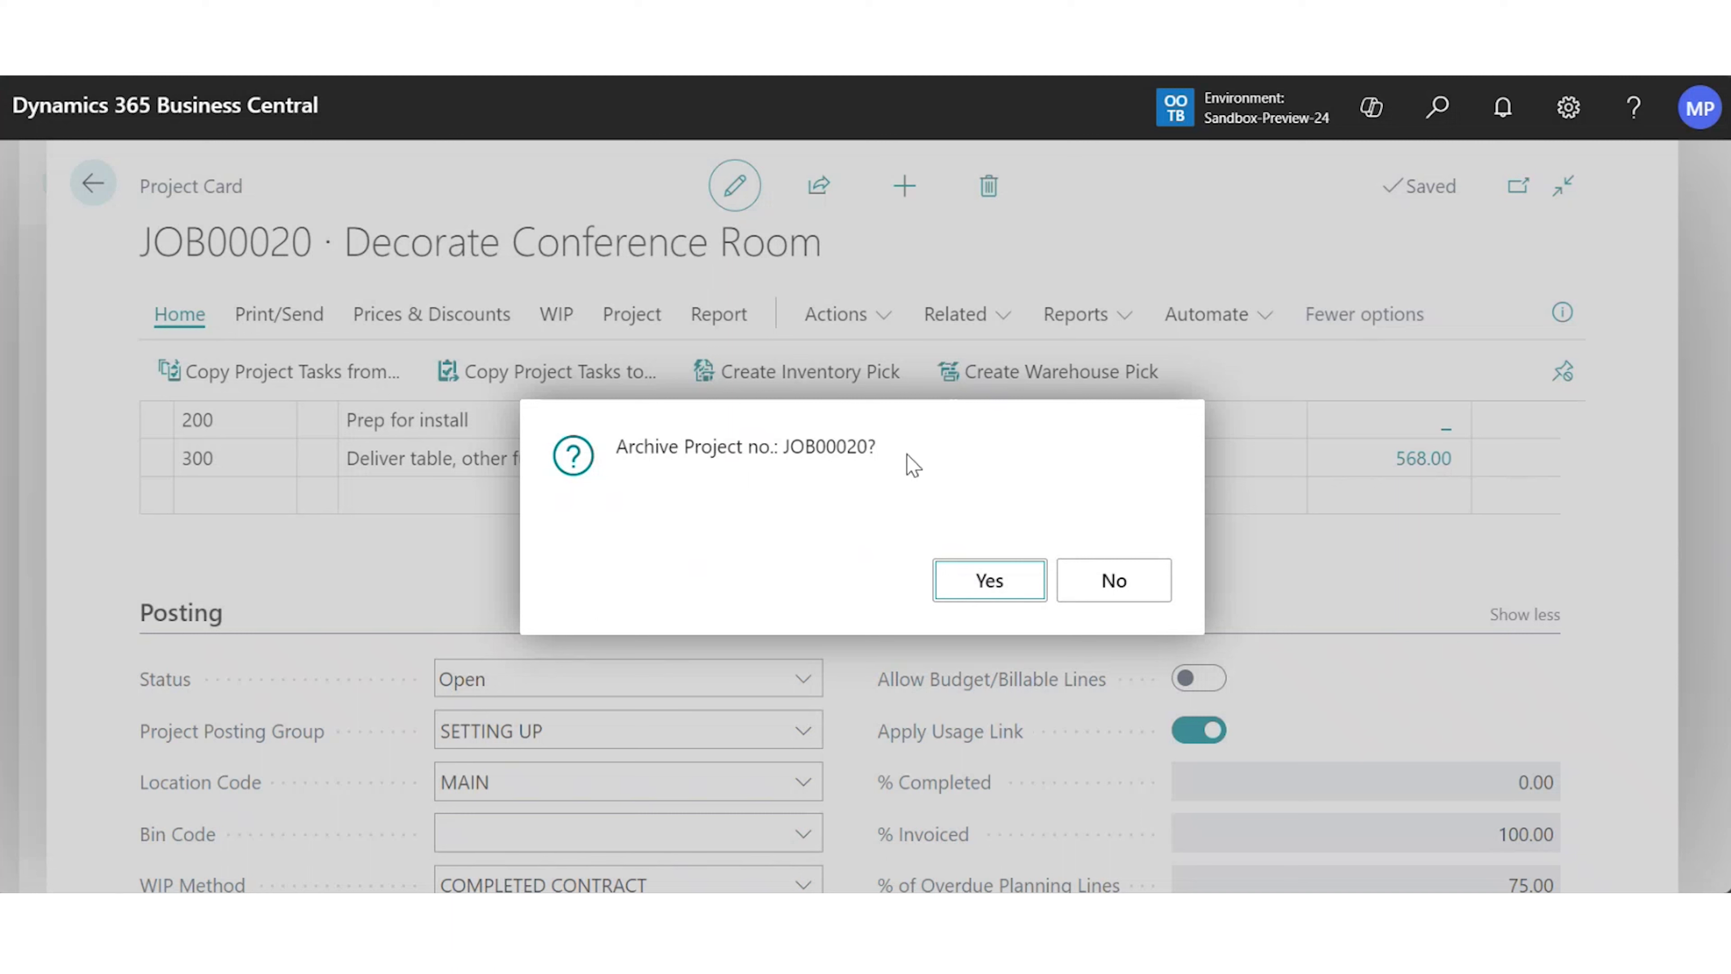
click(976, 584)
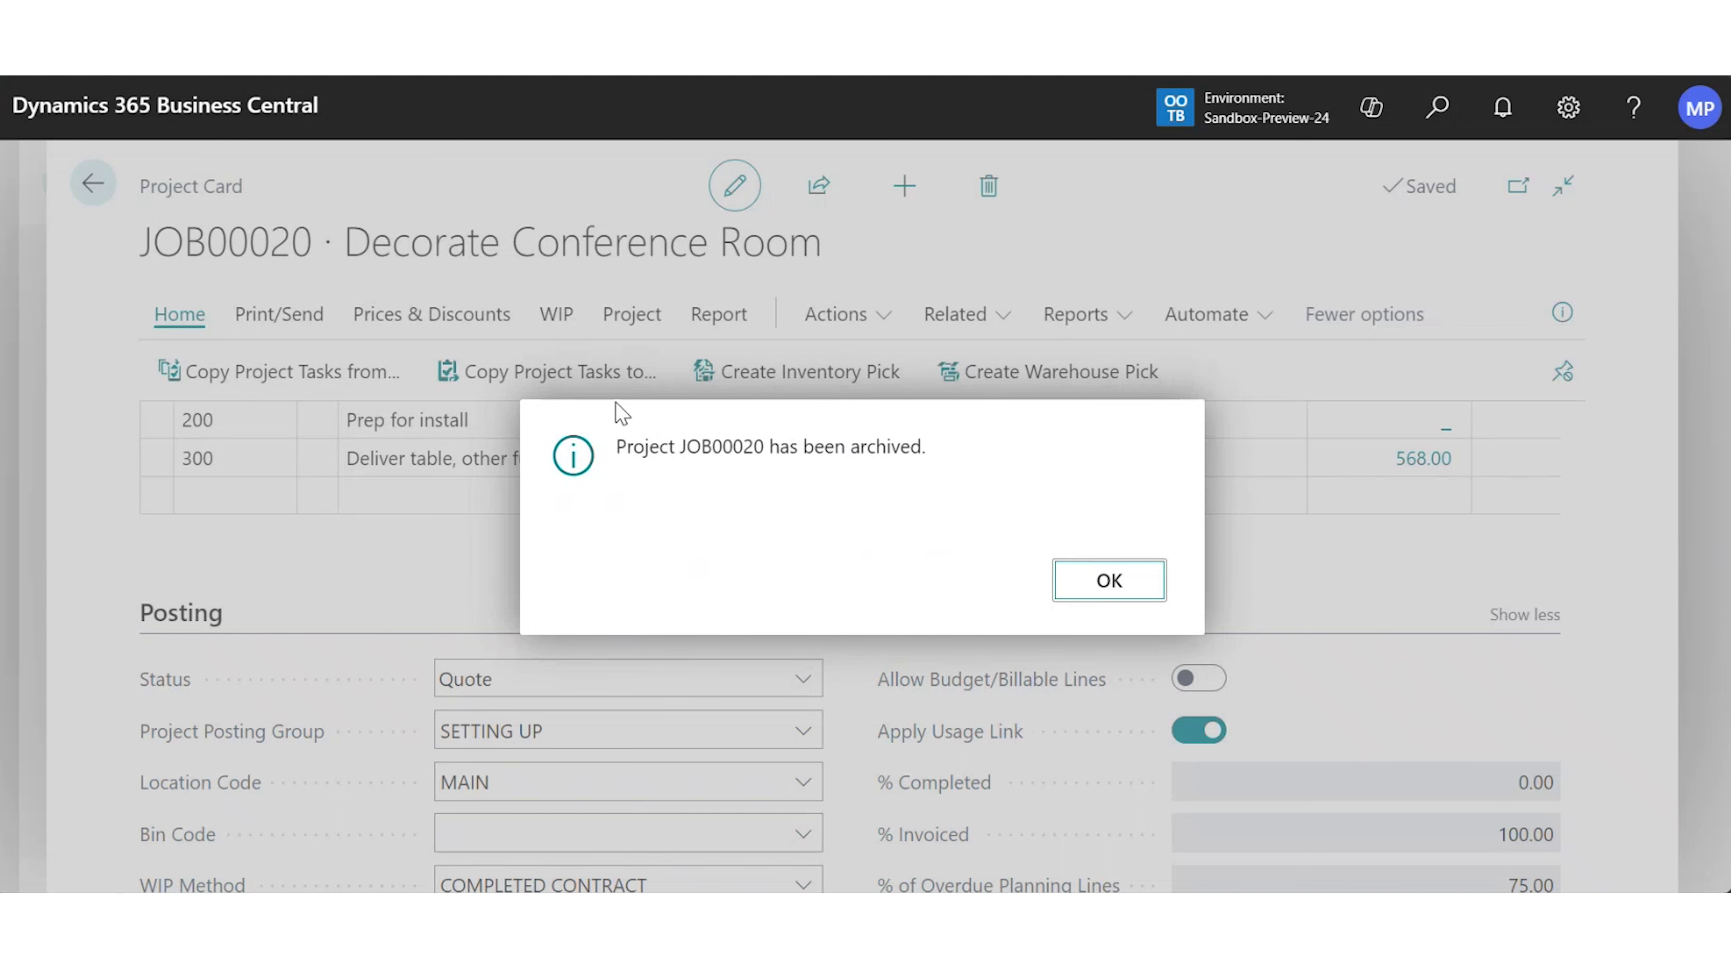
click(1108, 581)
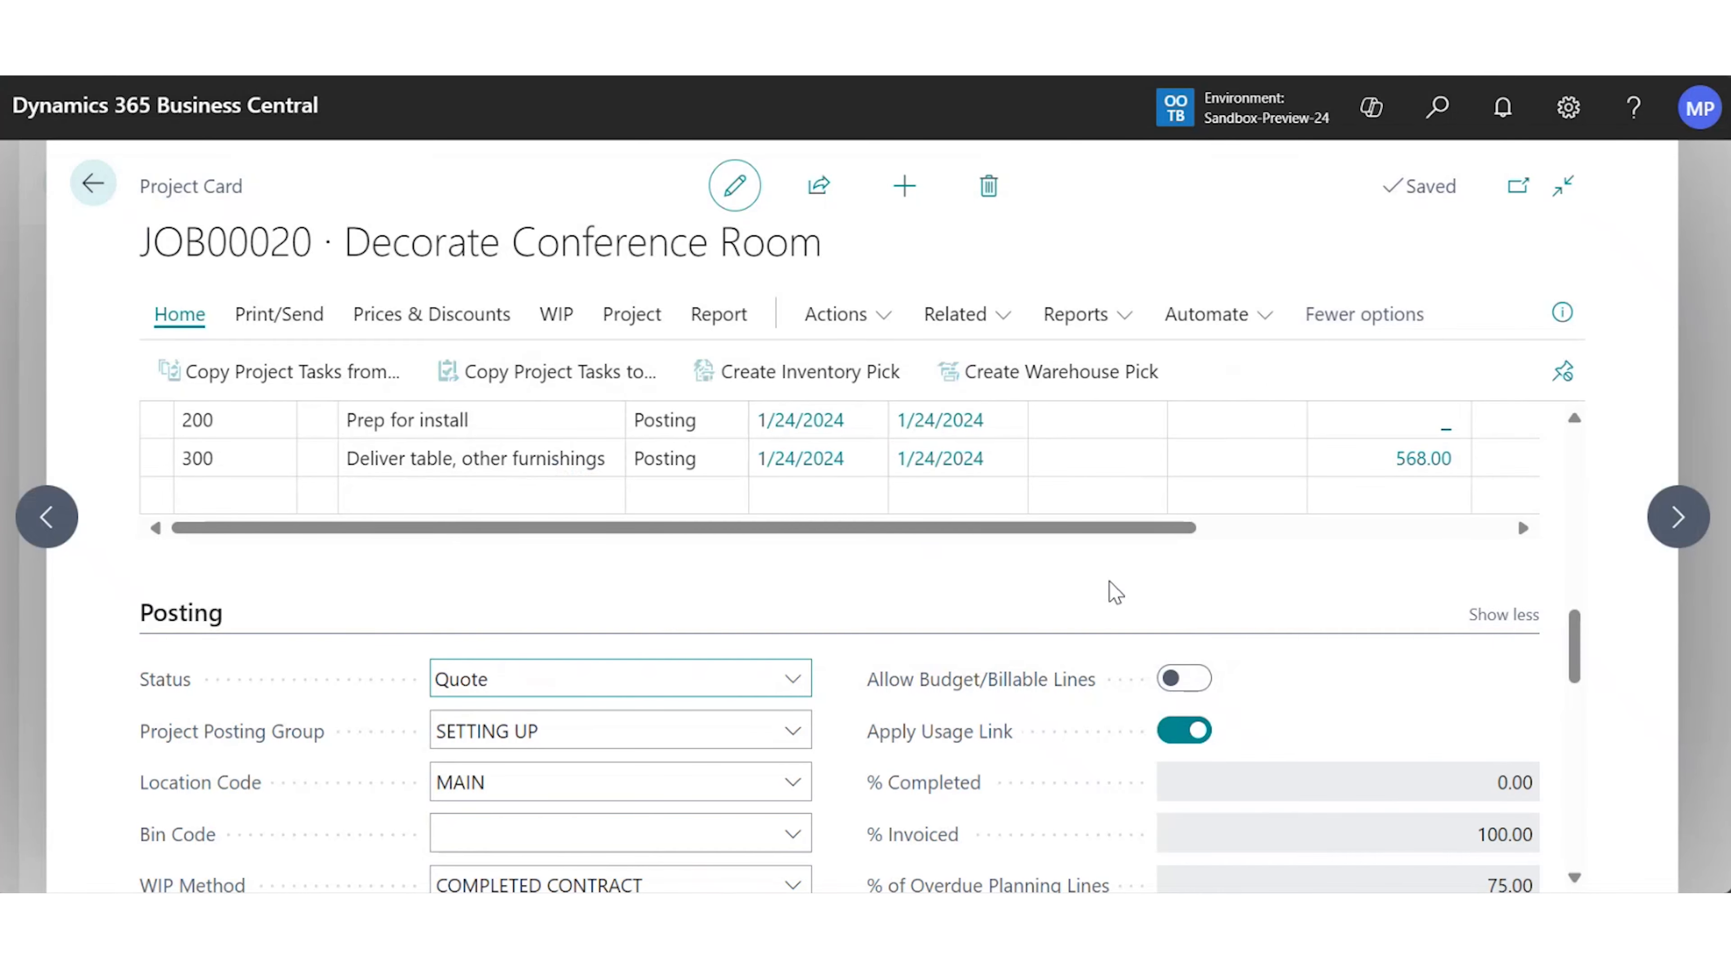
Search for Project Archives and open archived version 1 of project JOB00020
click(1437, 109)
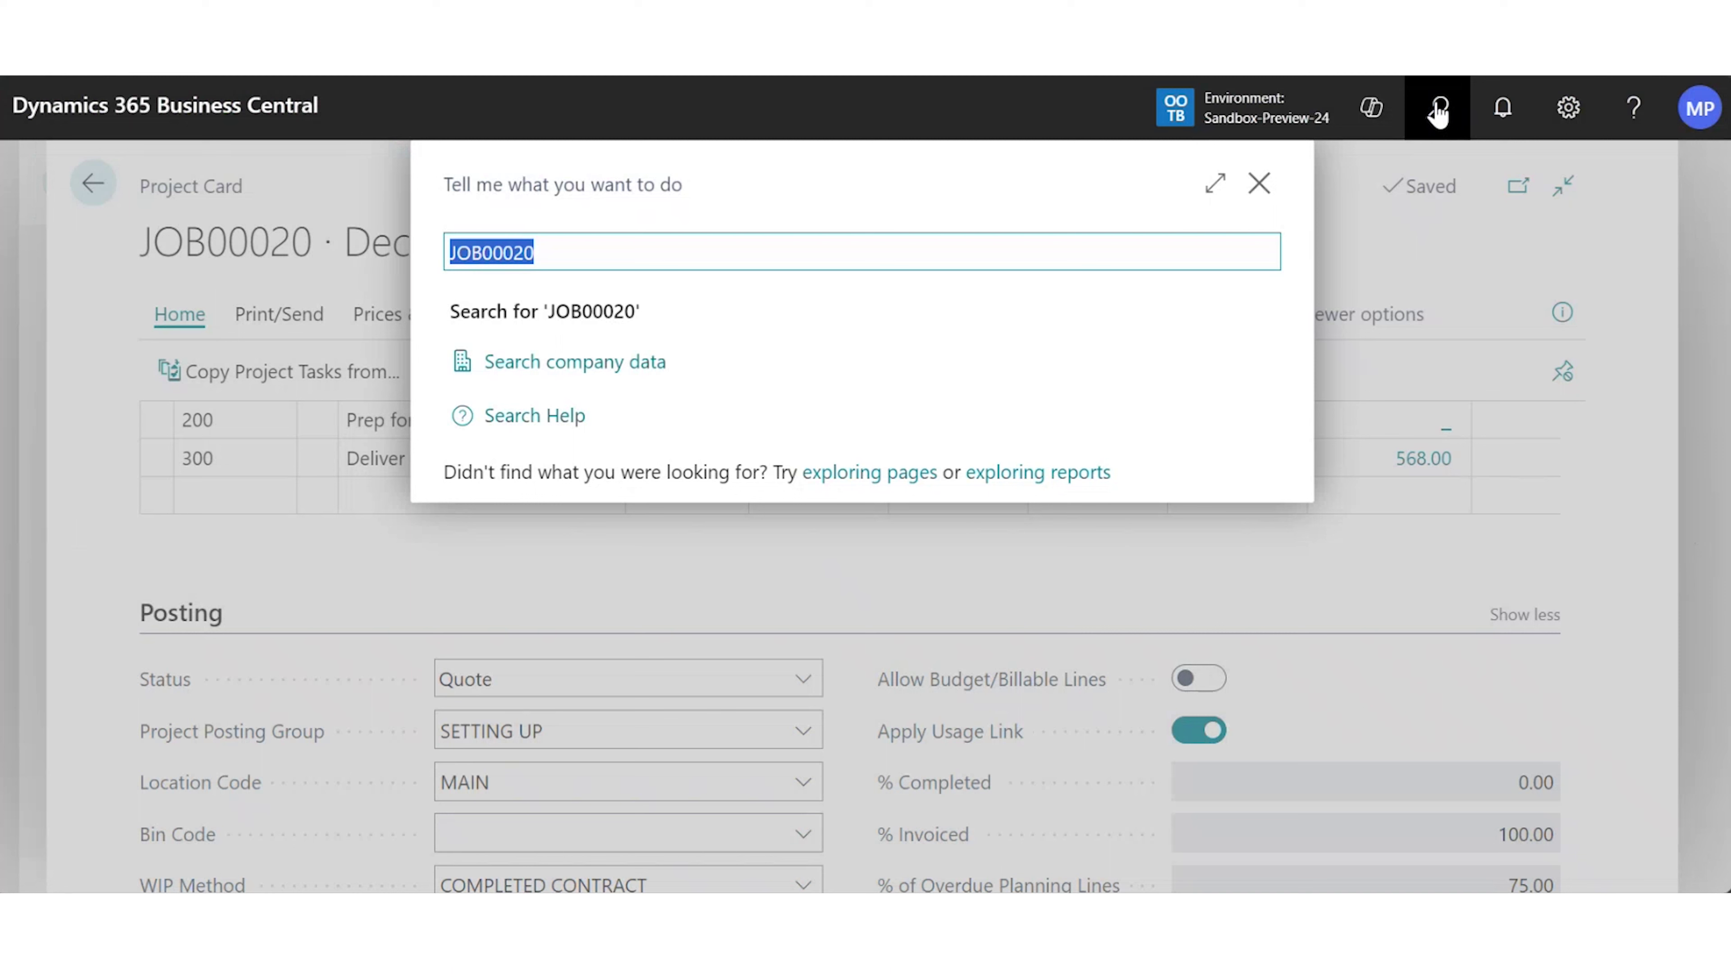
text(p)
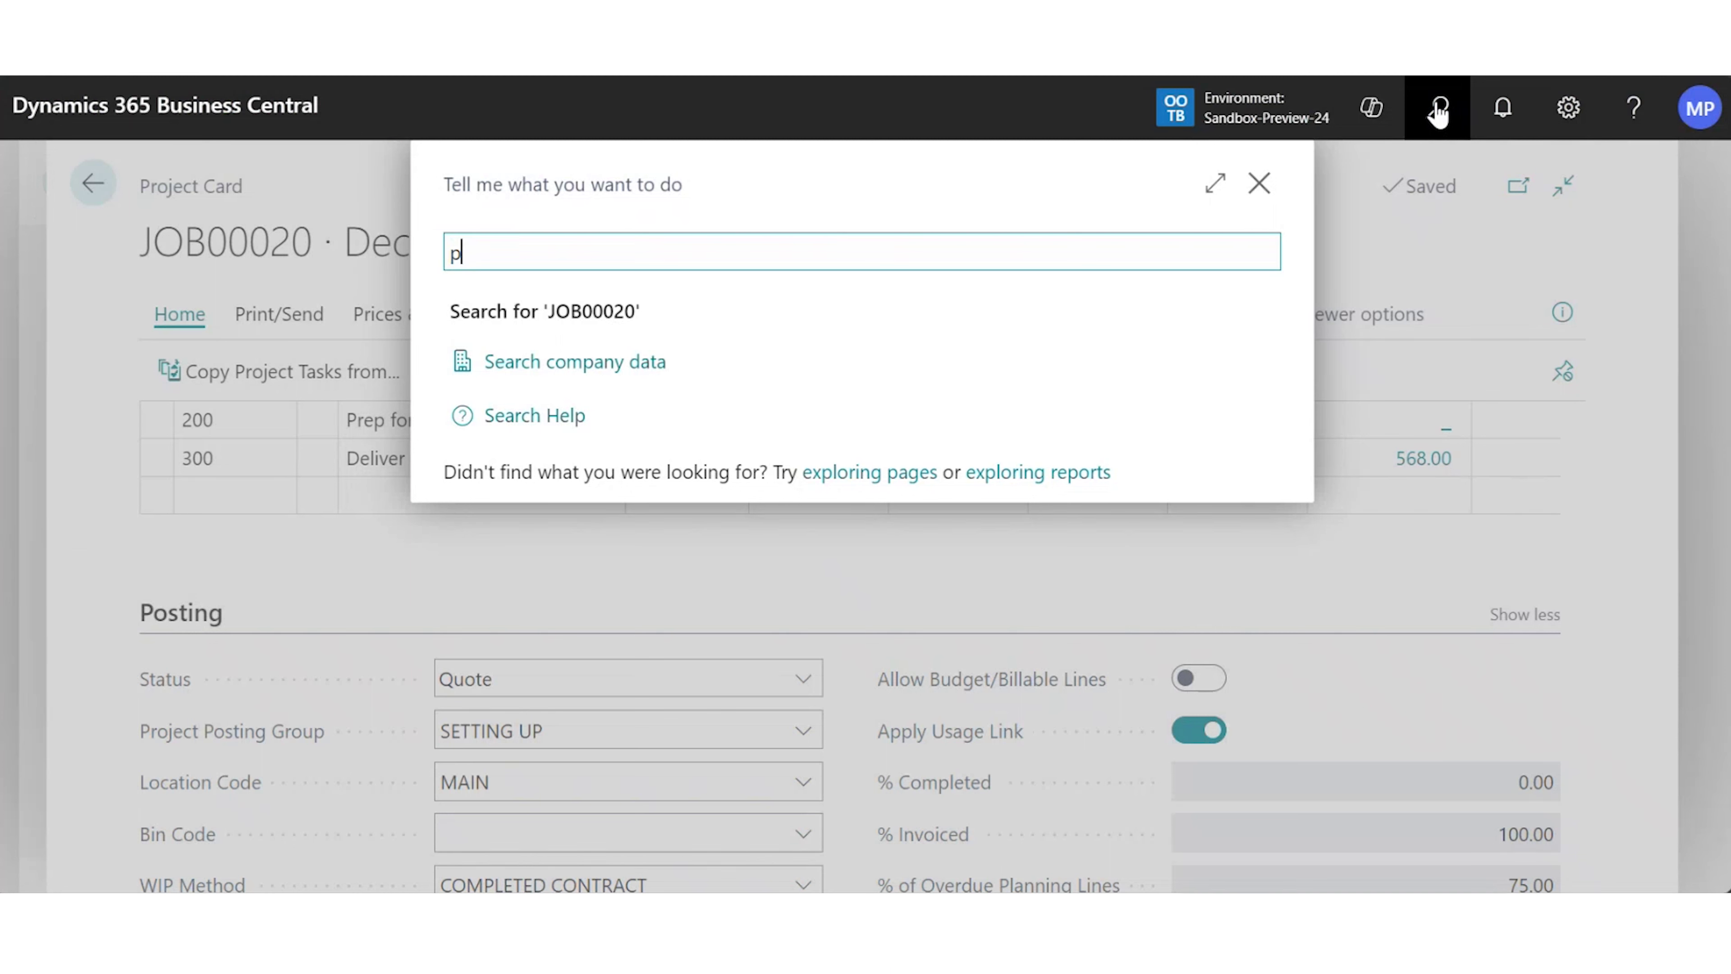
text(roject arch)
click(576, 520)
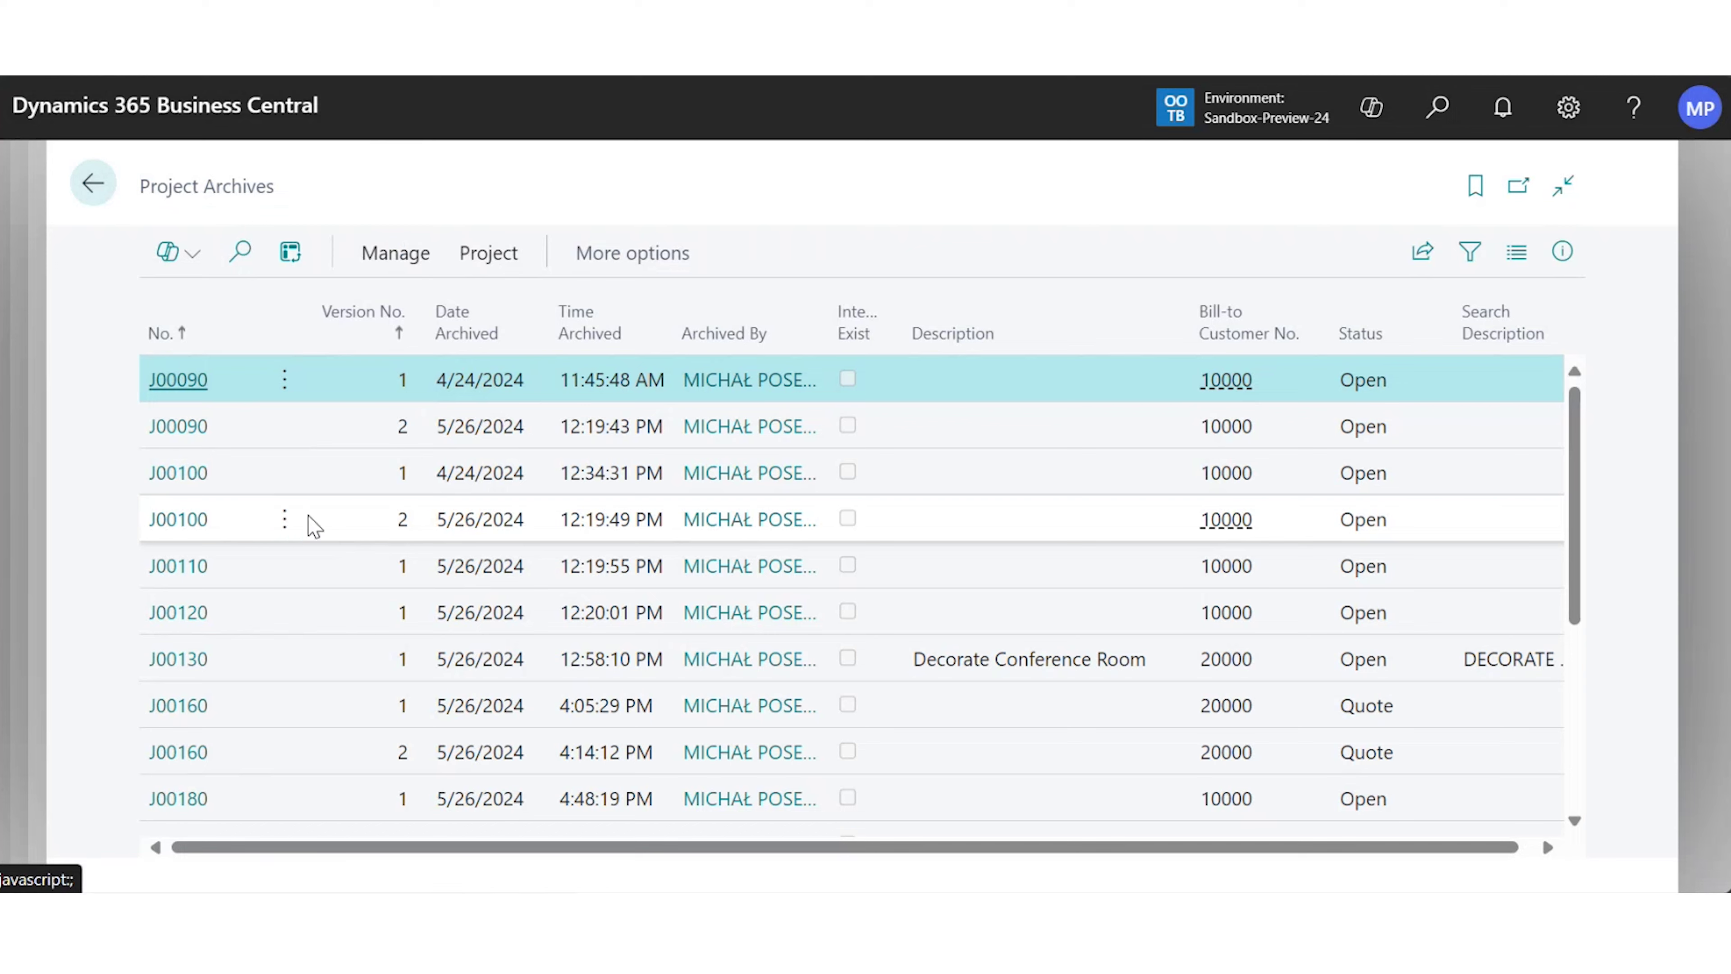
scroll(311, 522, down, 3)
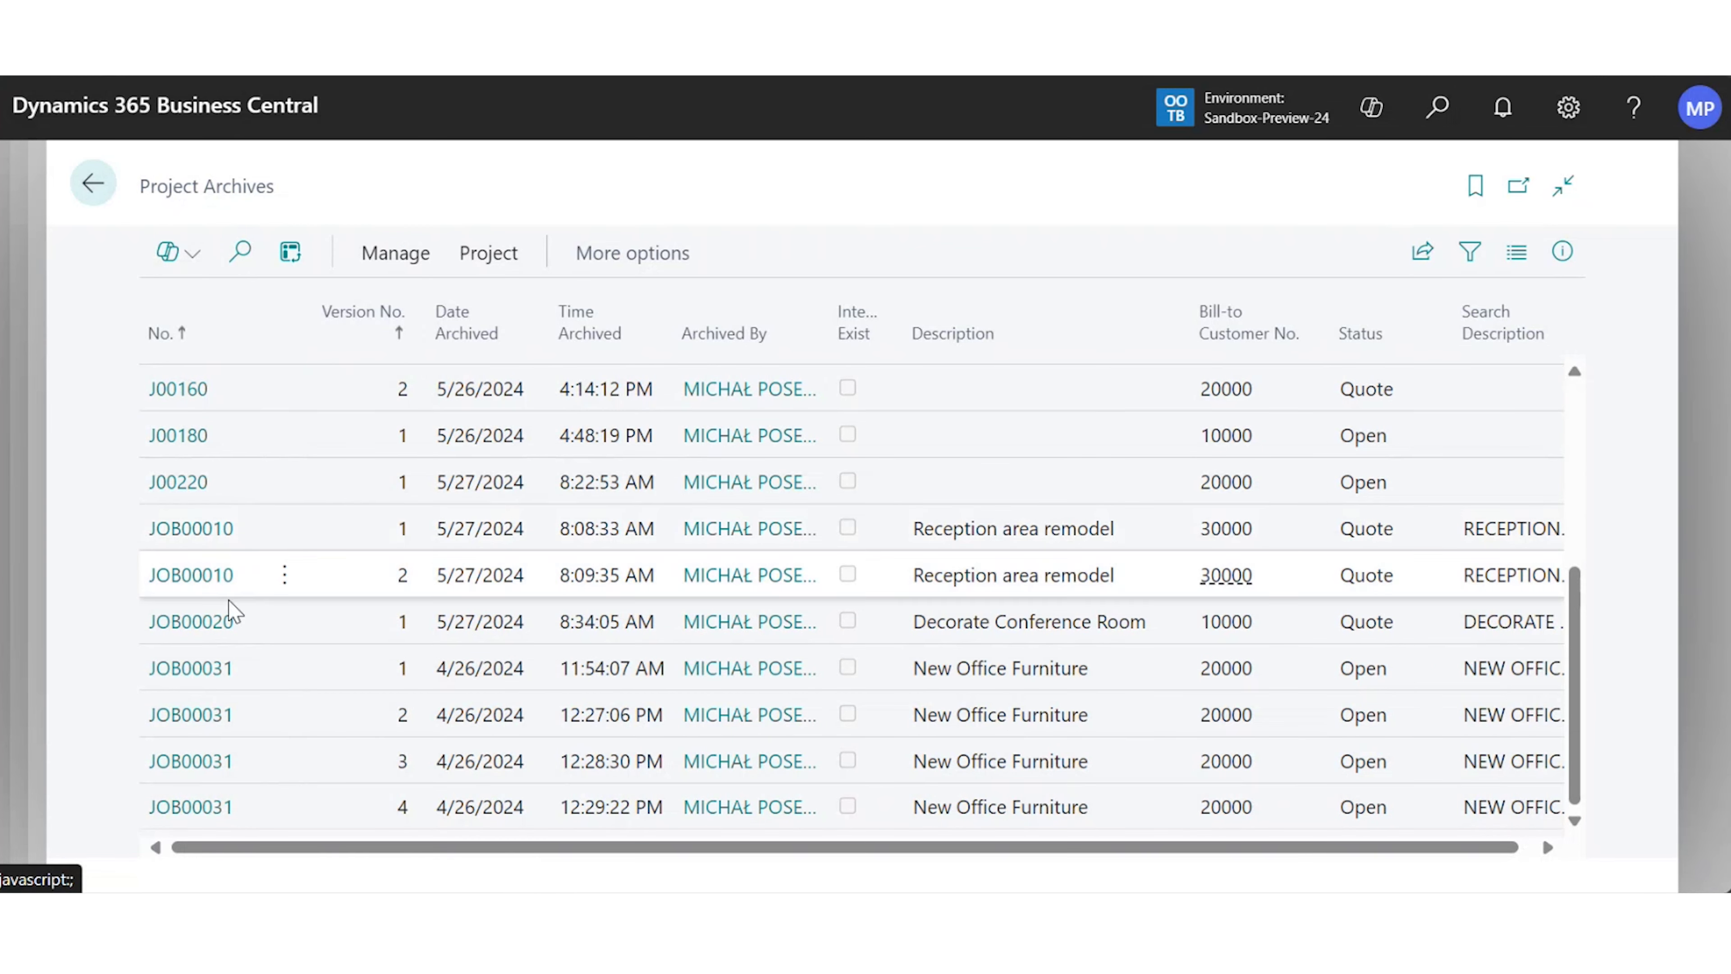
click(189, 631)
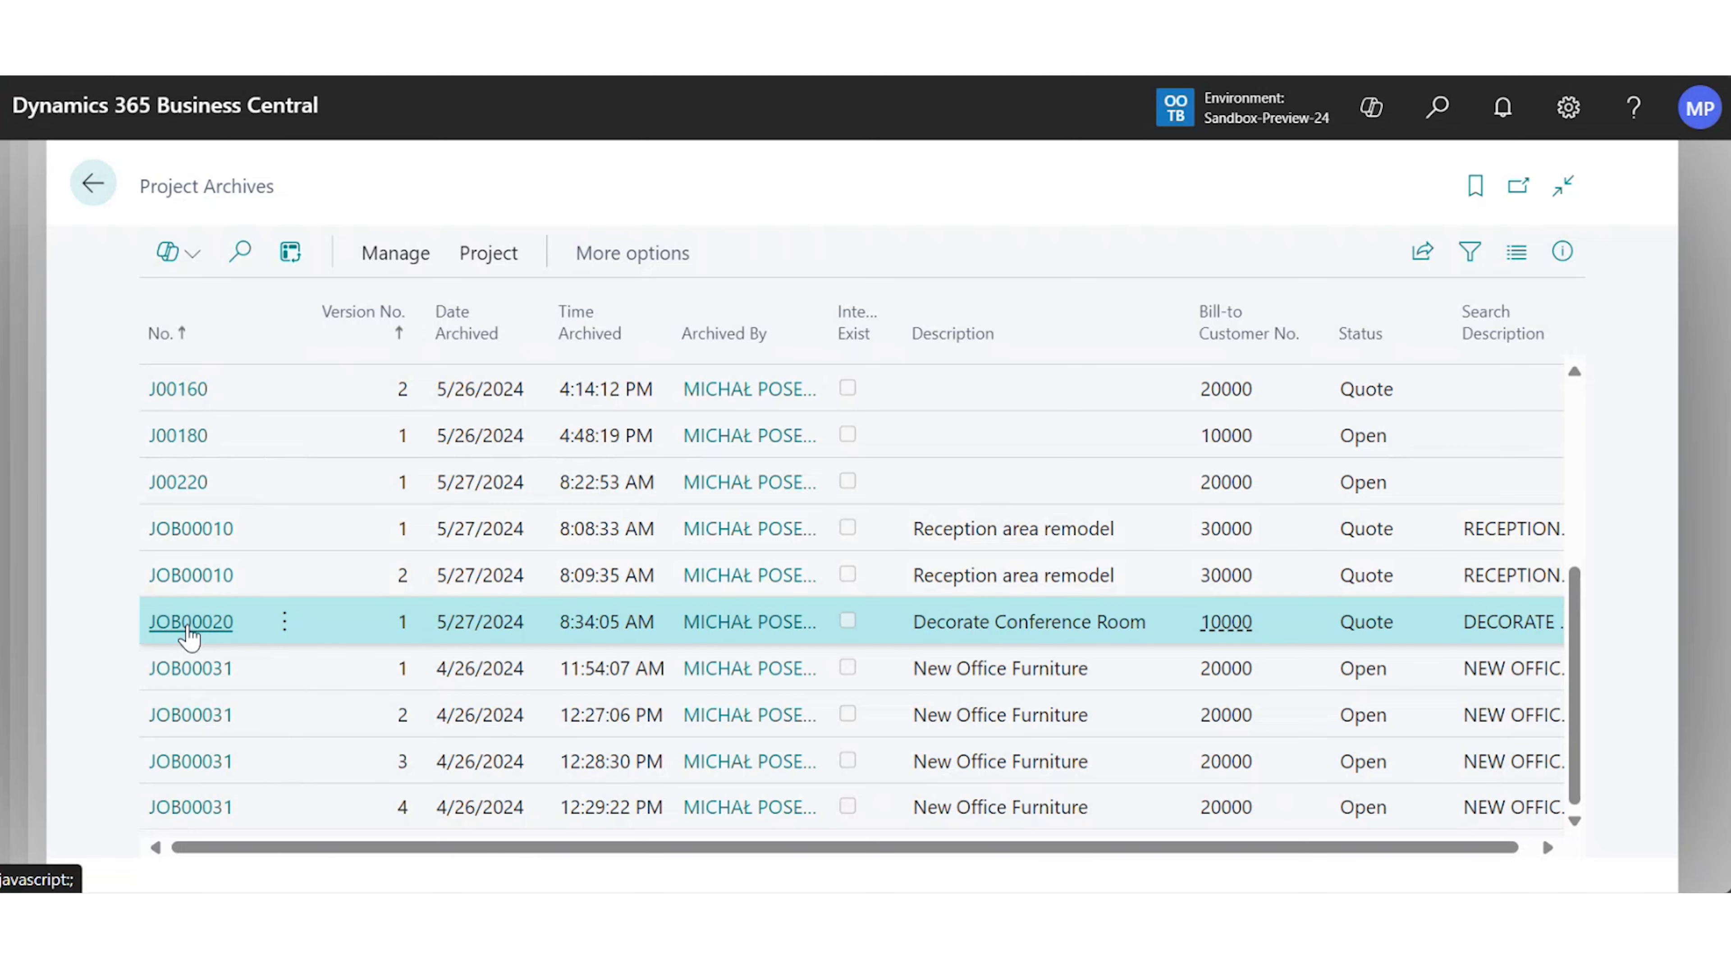
click(189, 631)
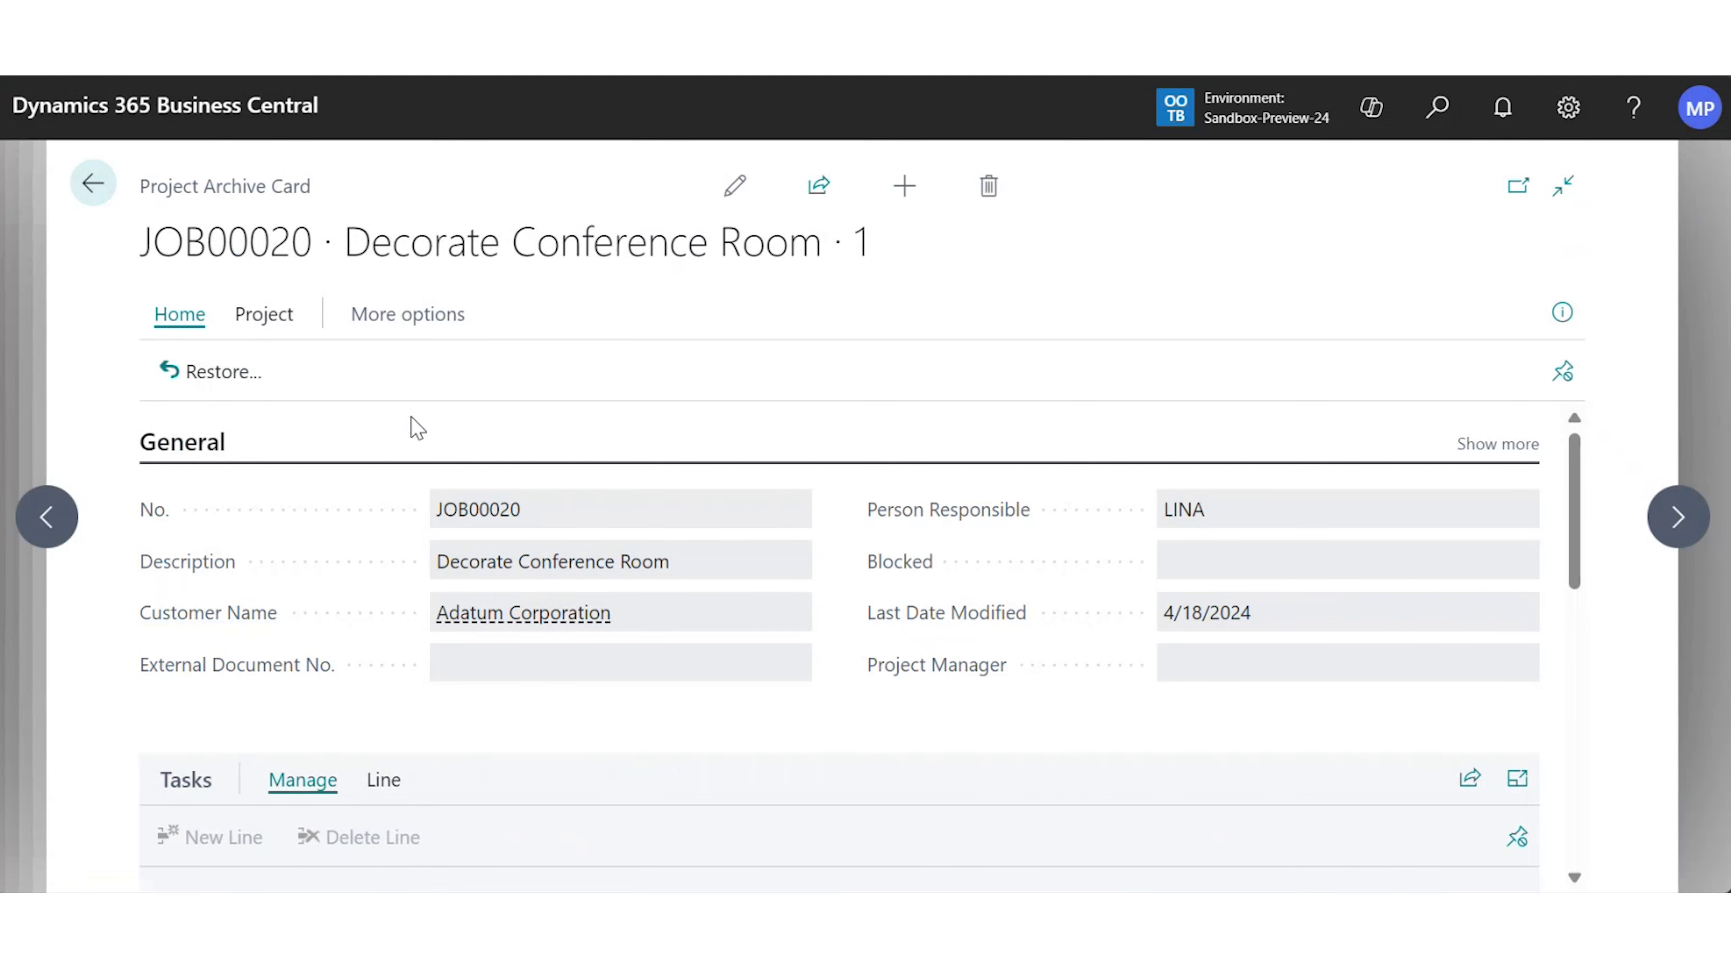
Review the tasks and posting details on the archive card, and return to the JOB00020 project card
scroll(417, 433, down, 4)
scroll(528, 518, down, 4)
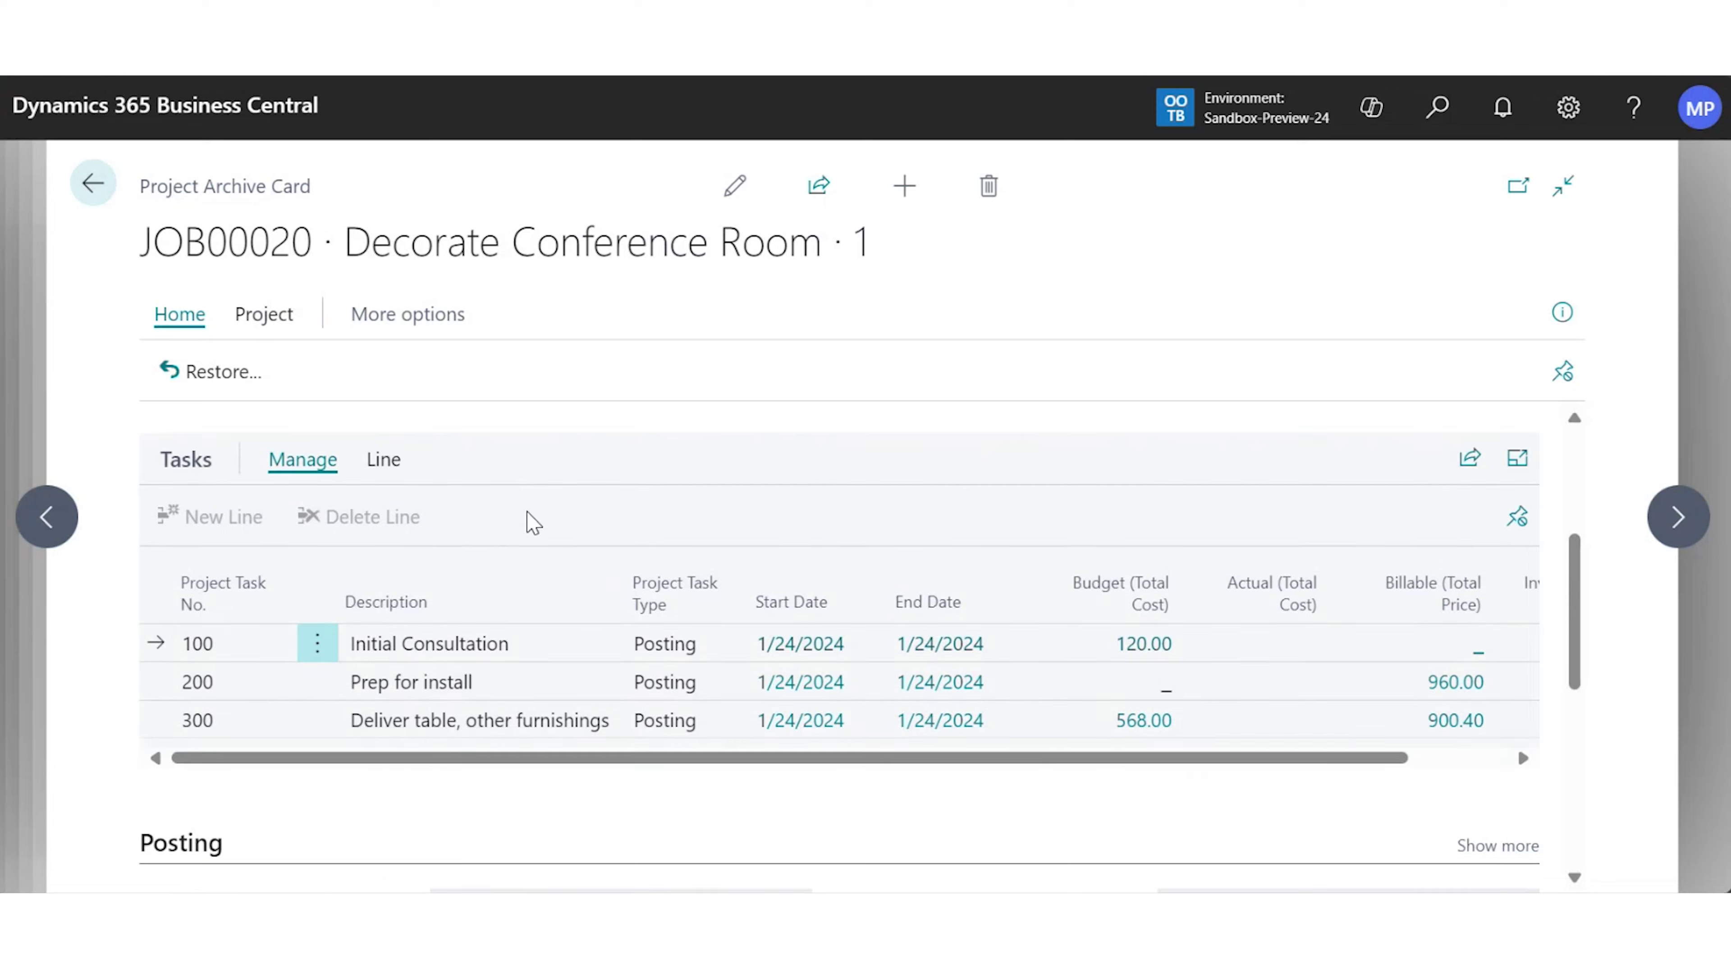
scroll(537, 518, down, 2)
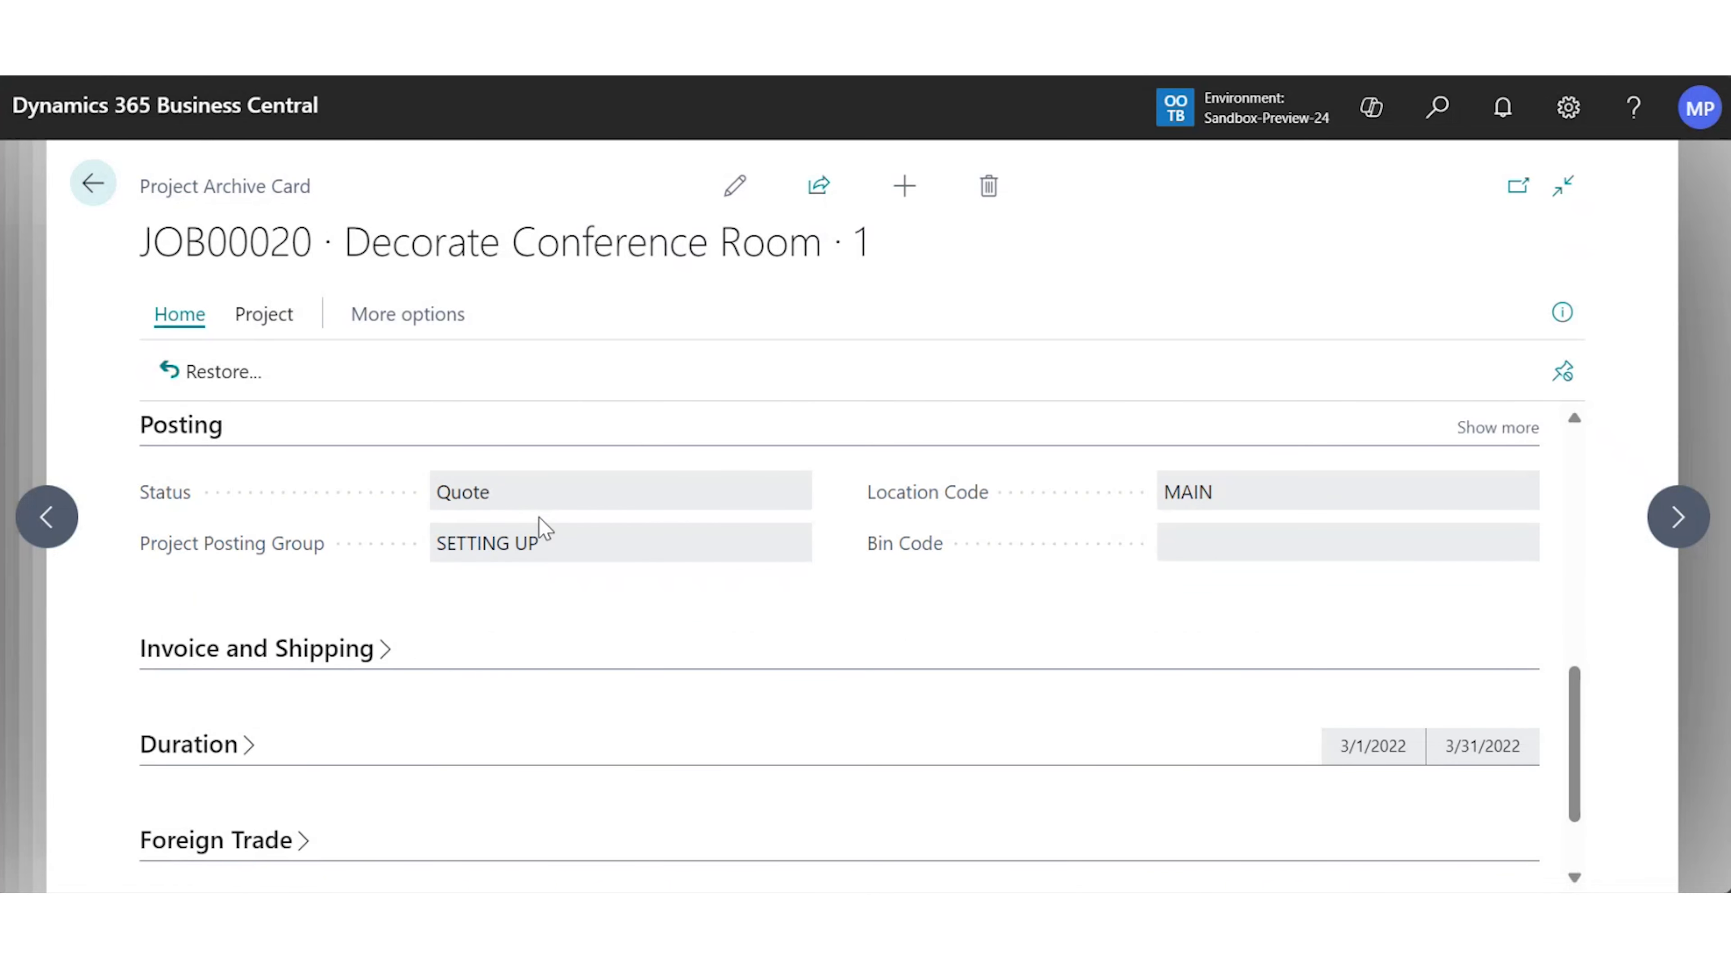
scroll(538, 519, up, 5)
scroll(545, 528, up, 3)
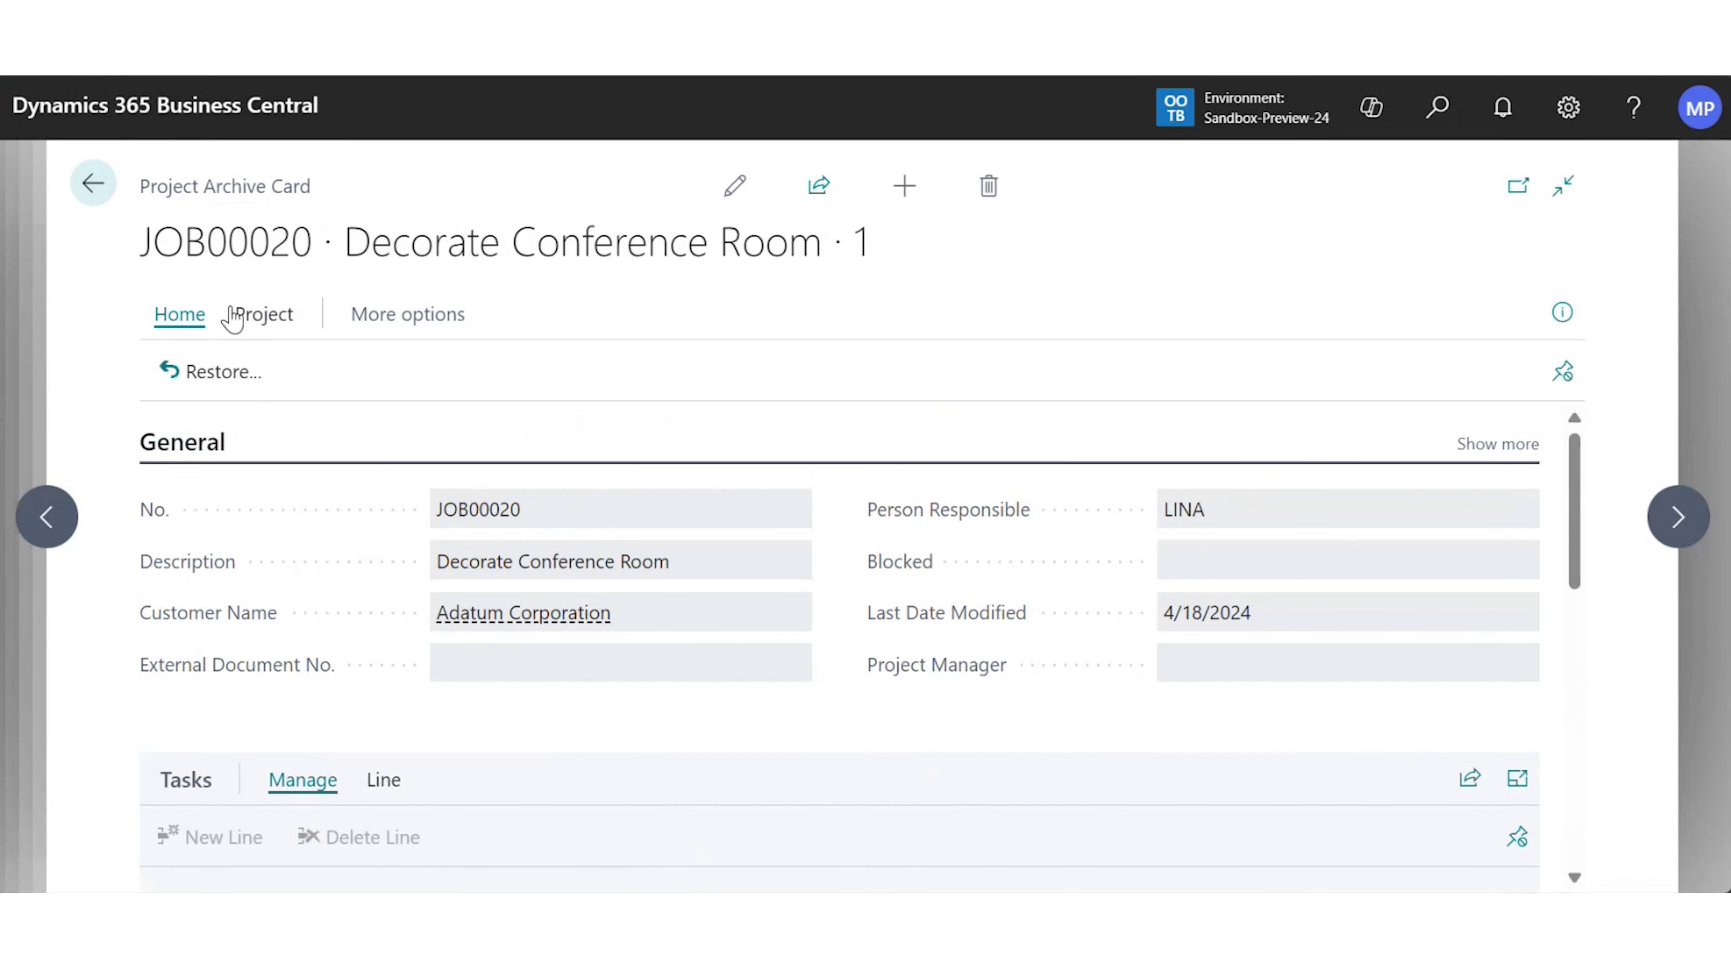
click(98, 196)
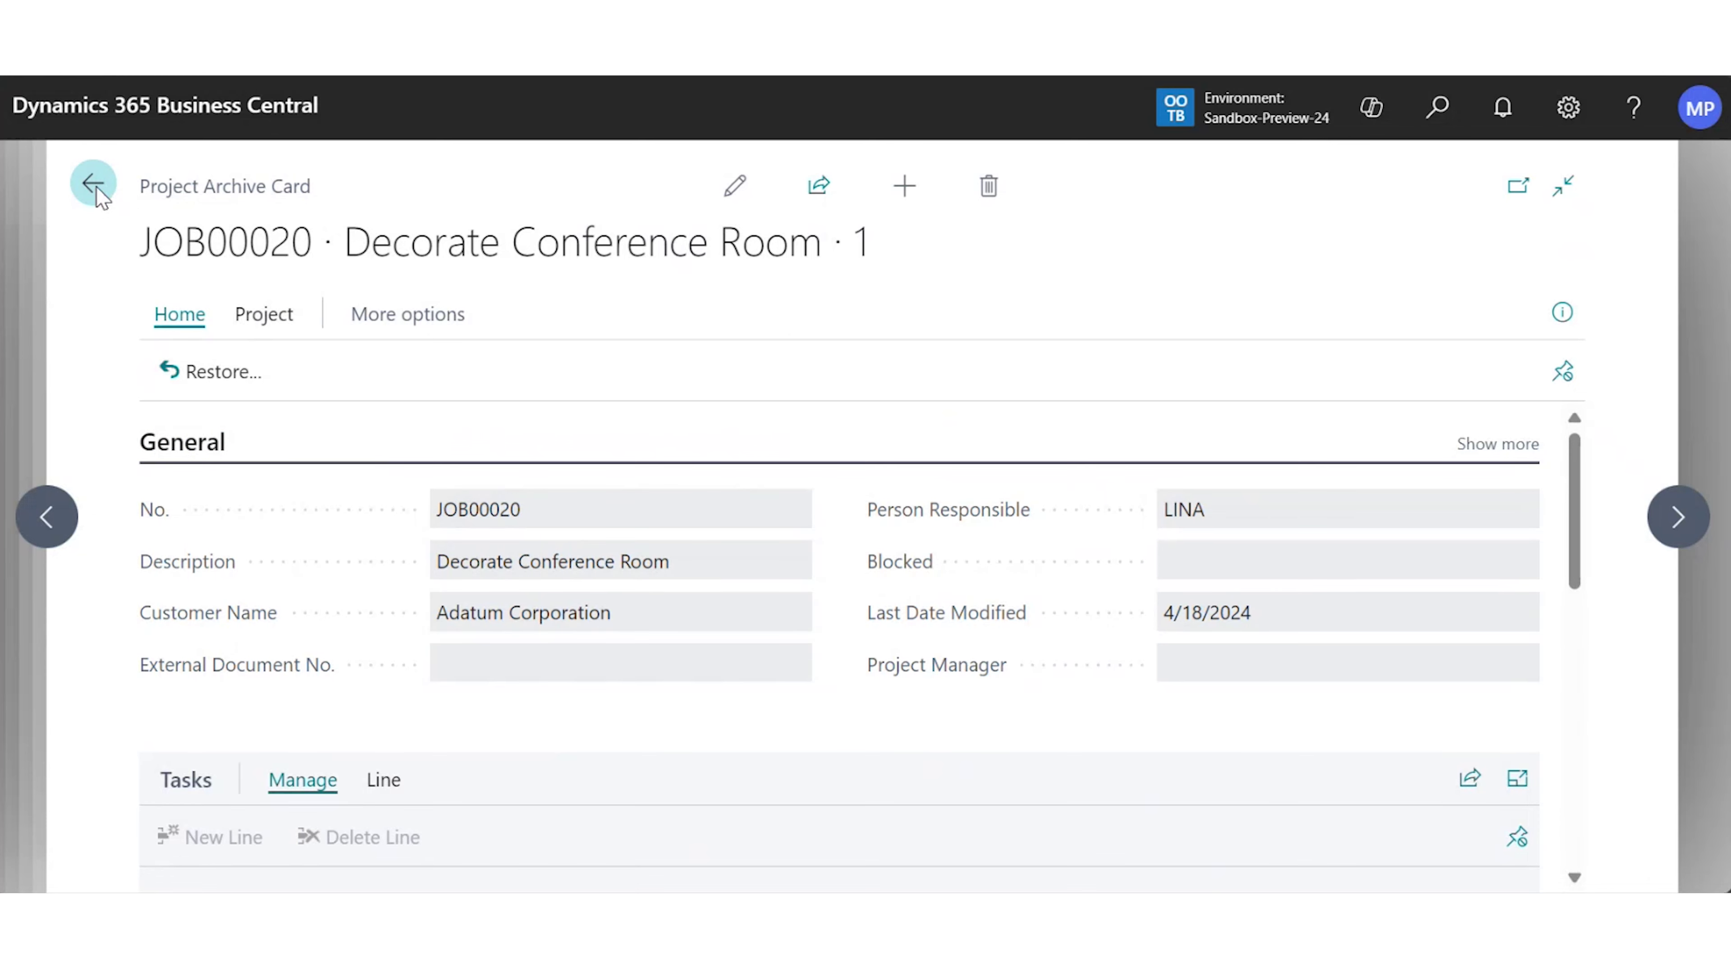
click(102, 194)
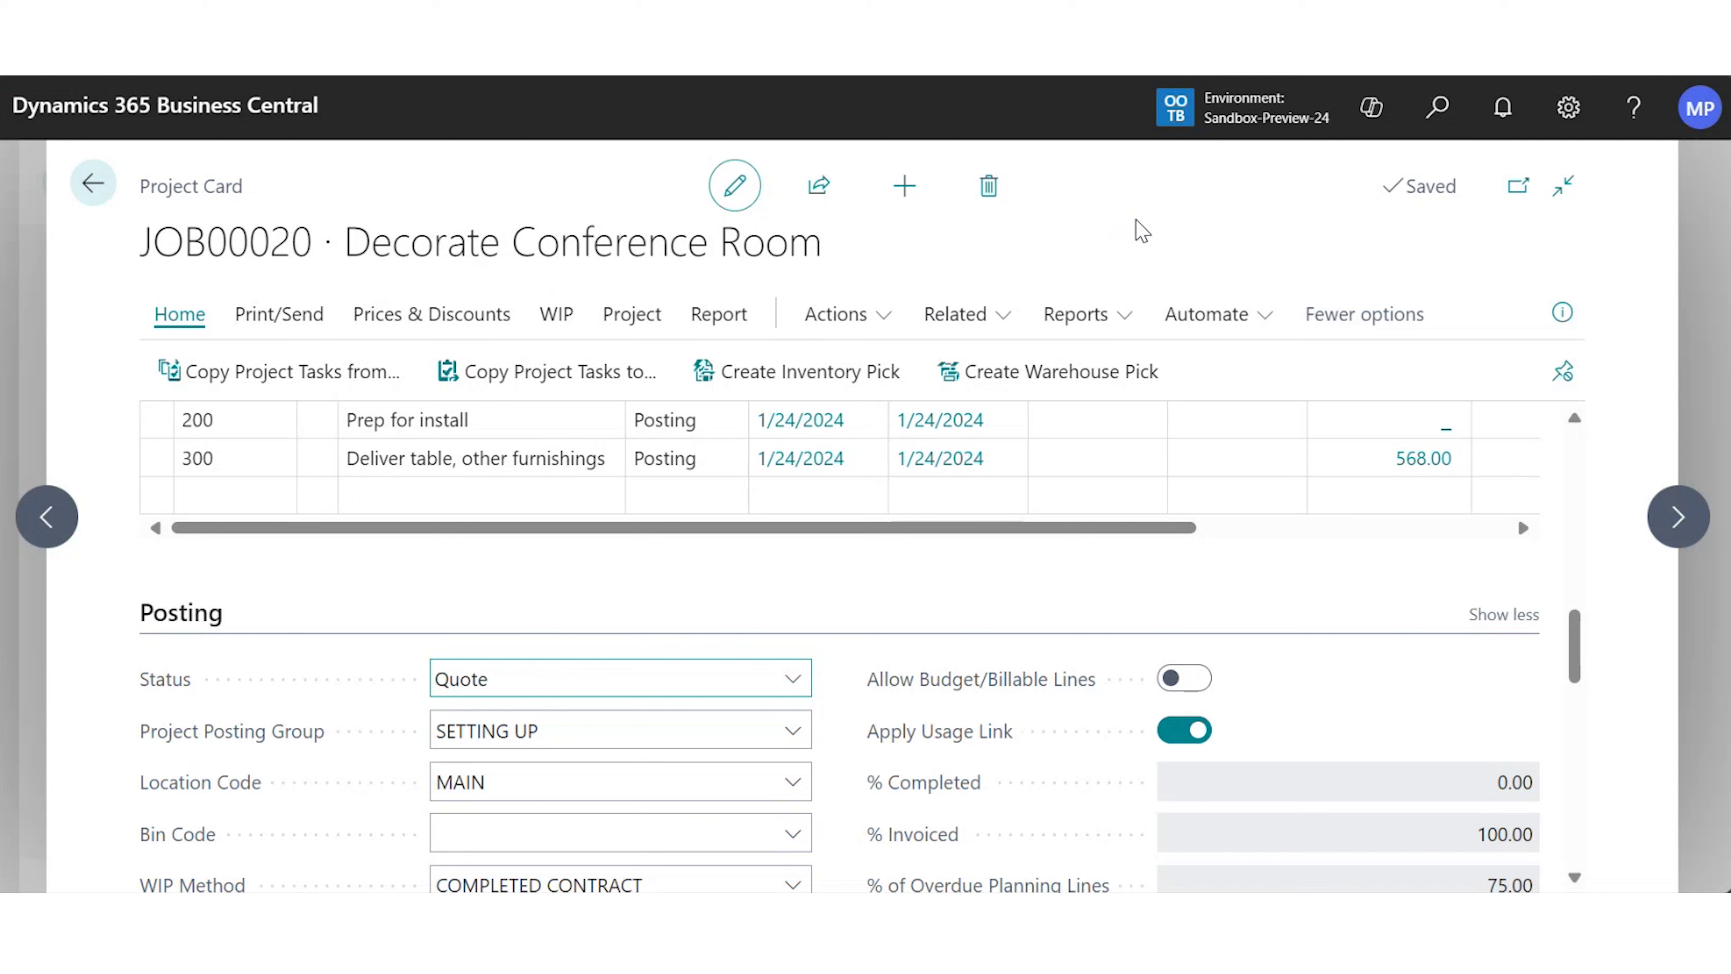
Archive project JOB00020 manually with the Archive Project function and accept the confirmation
click(845, 319)
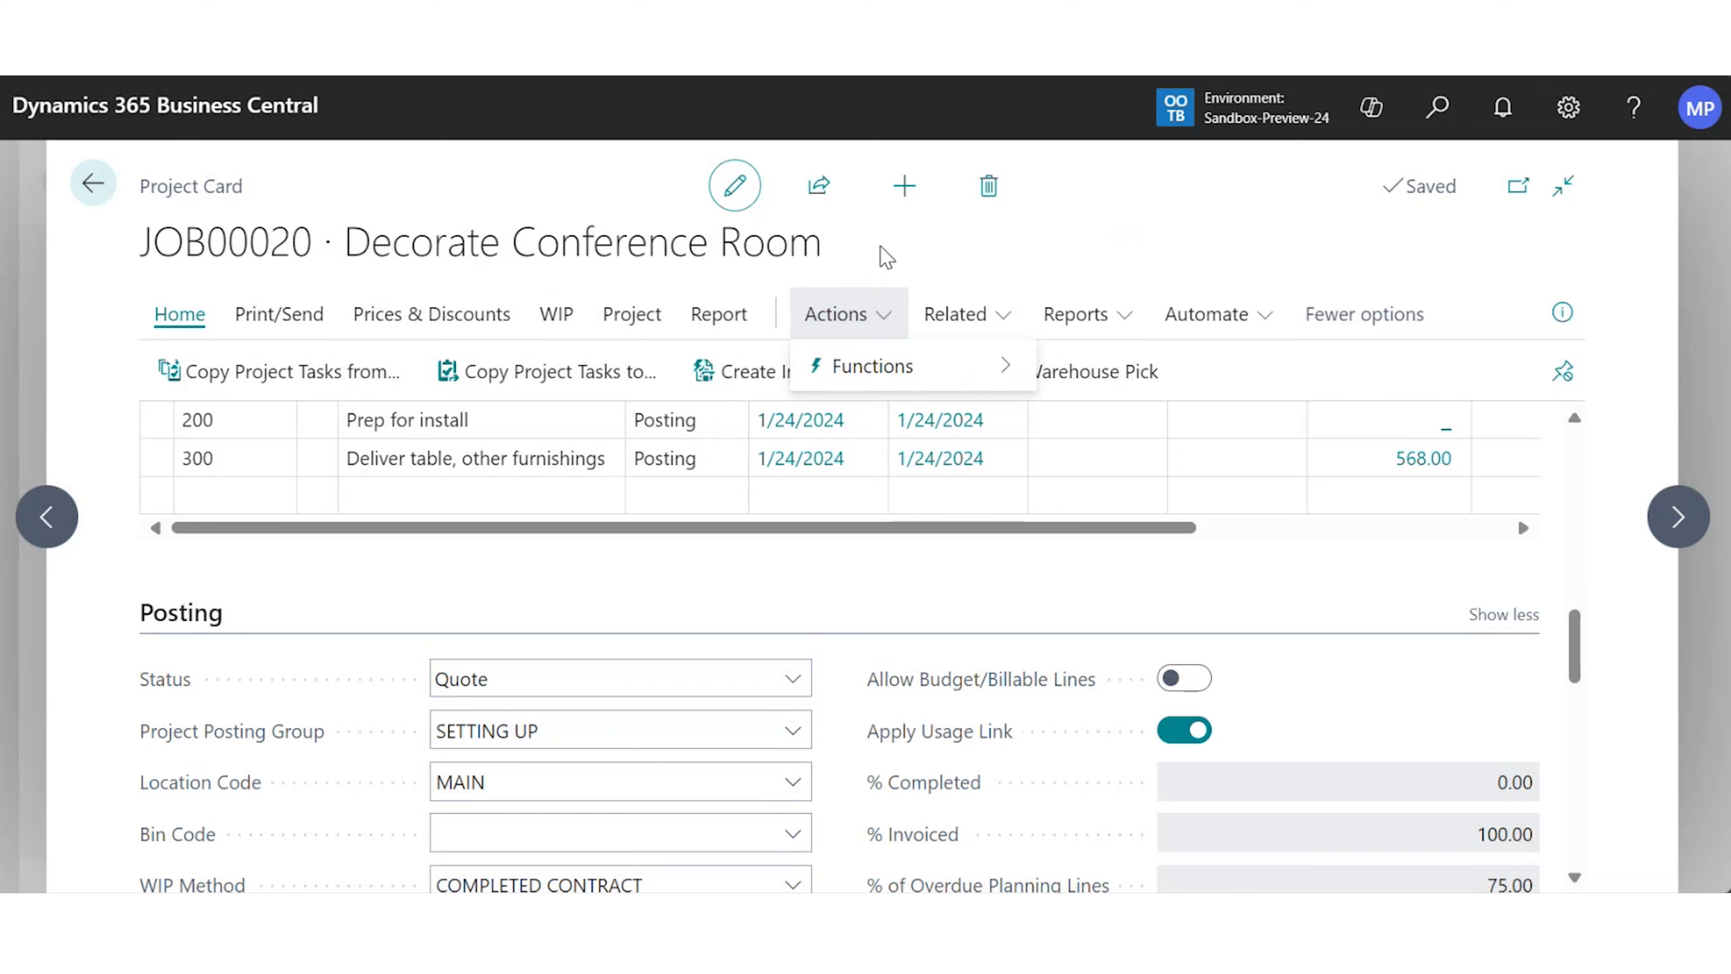
mouse_move(907, 364)
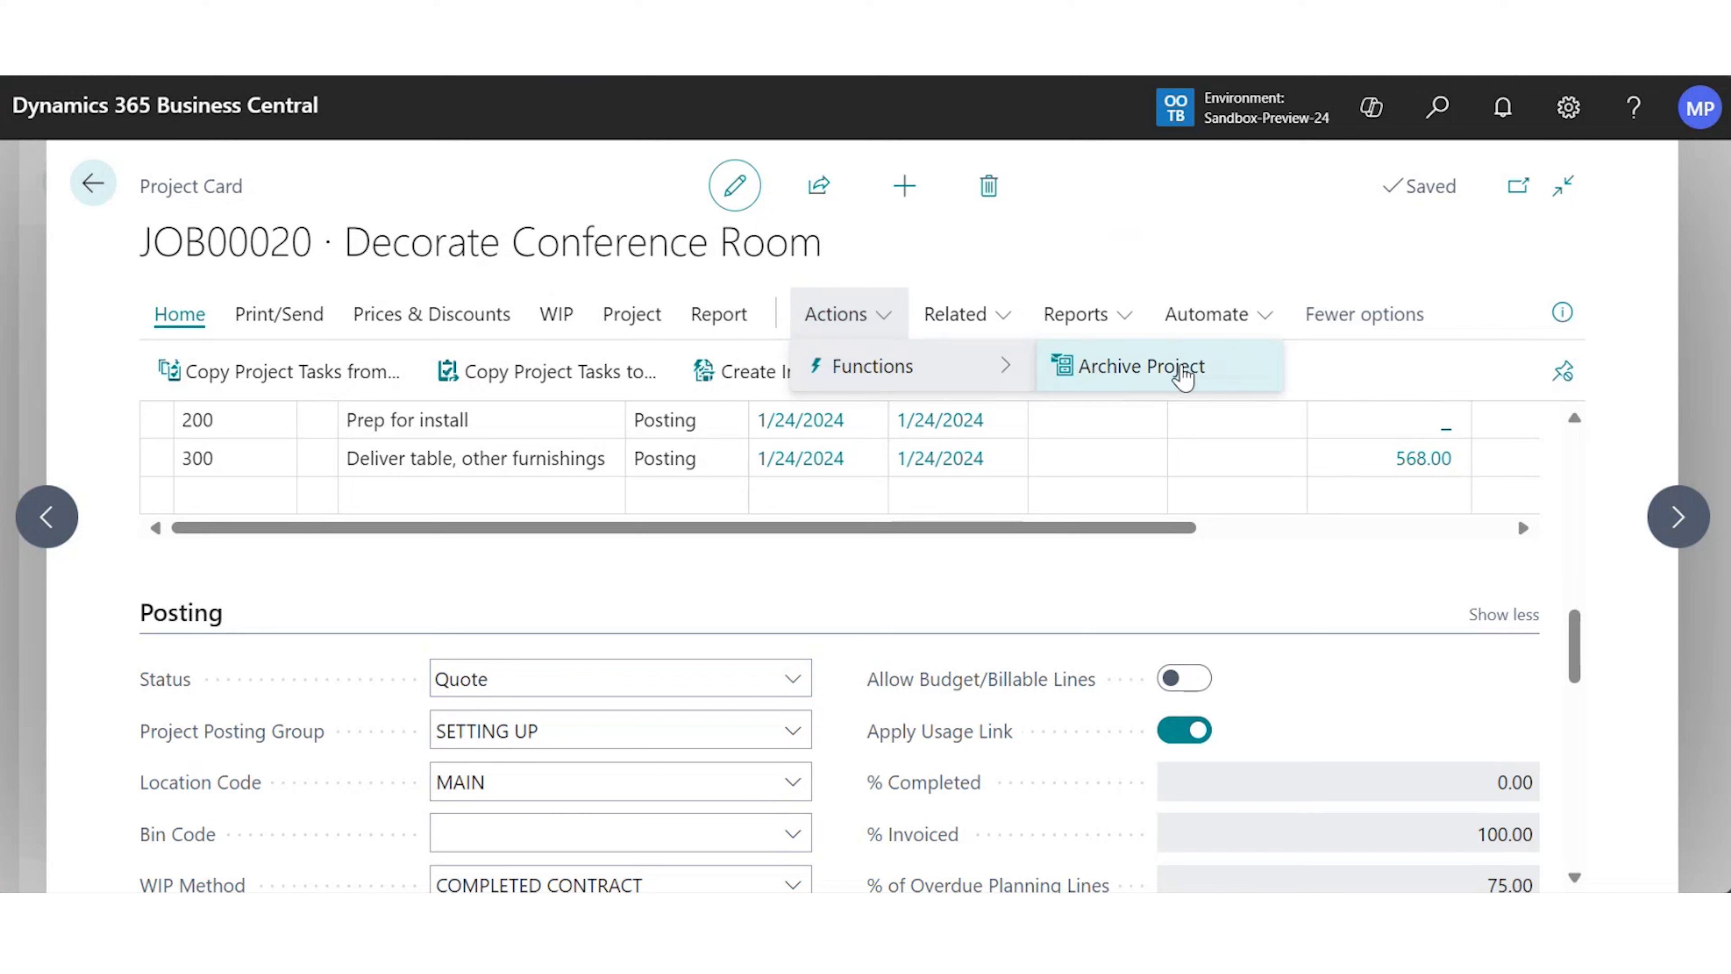
click(1182, 368)
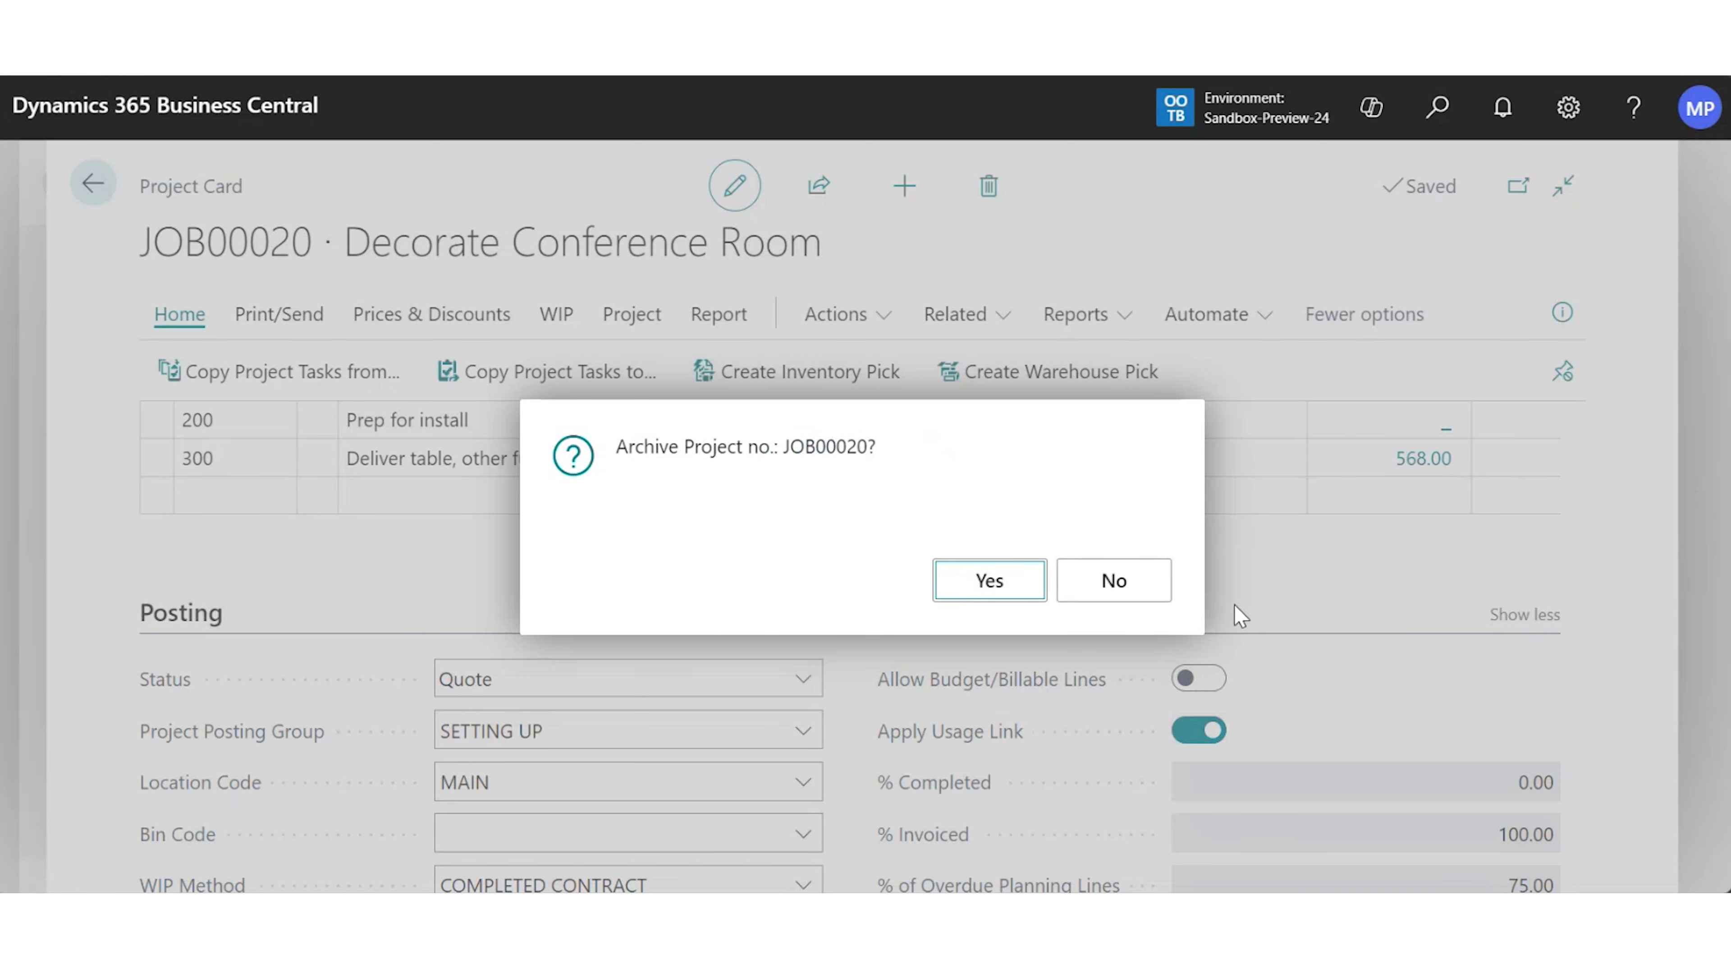
click(989, 580)
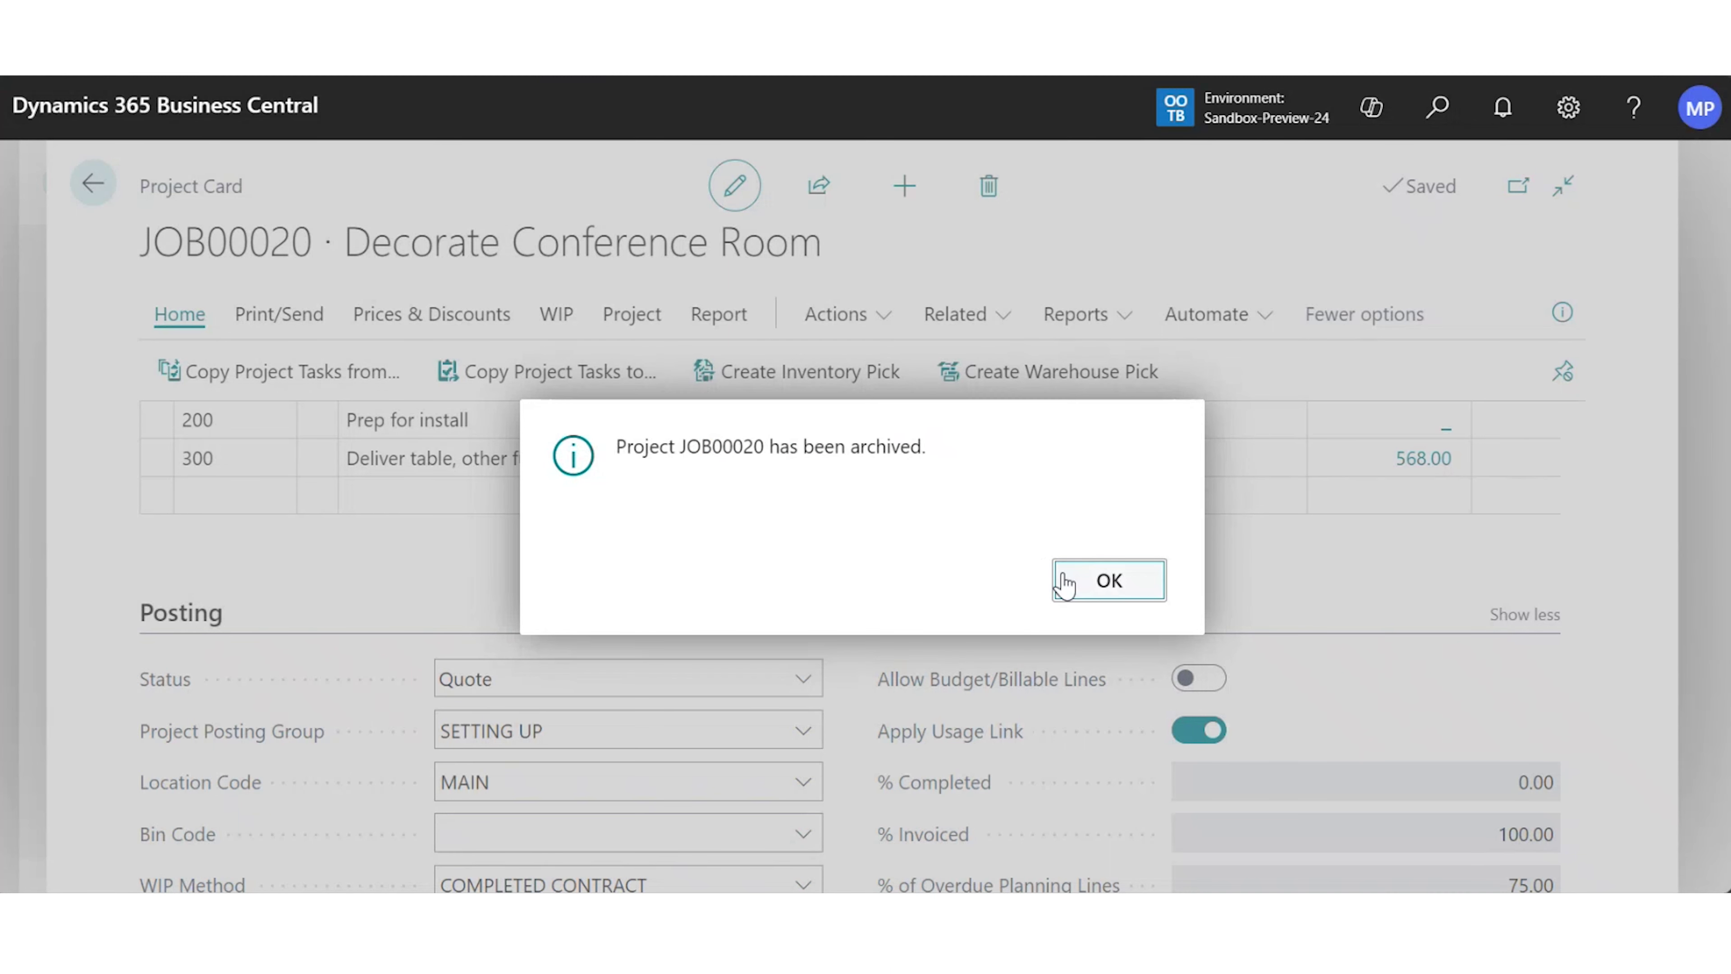
click(1095, 581)
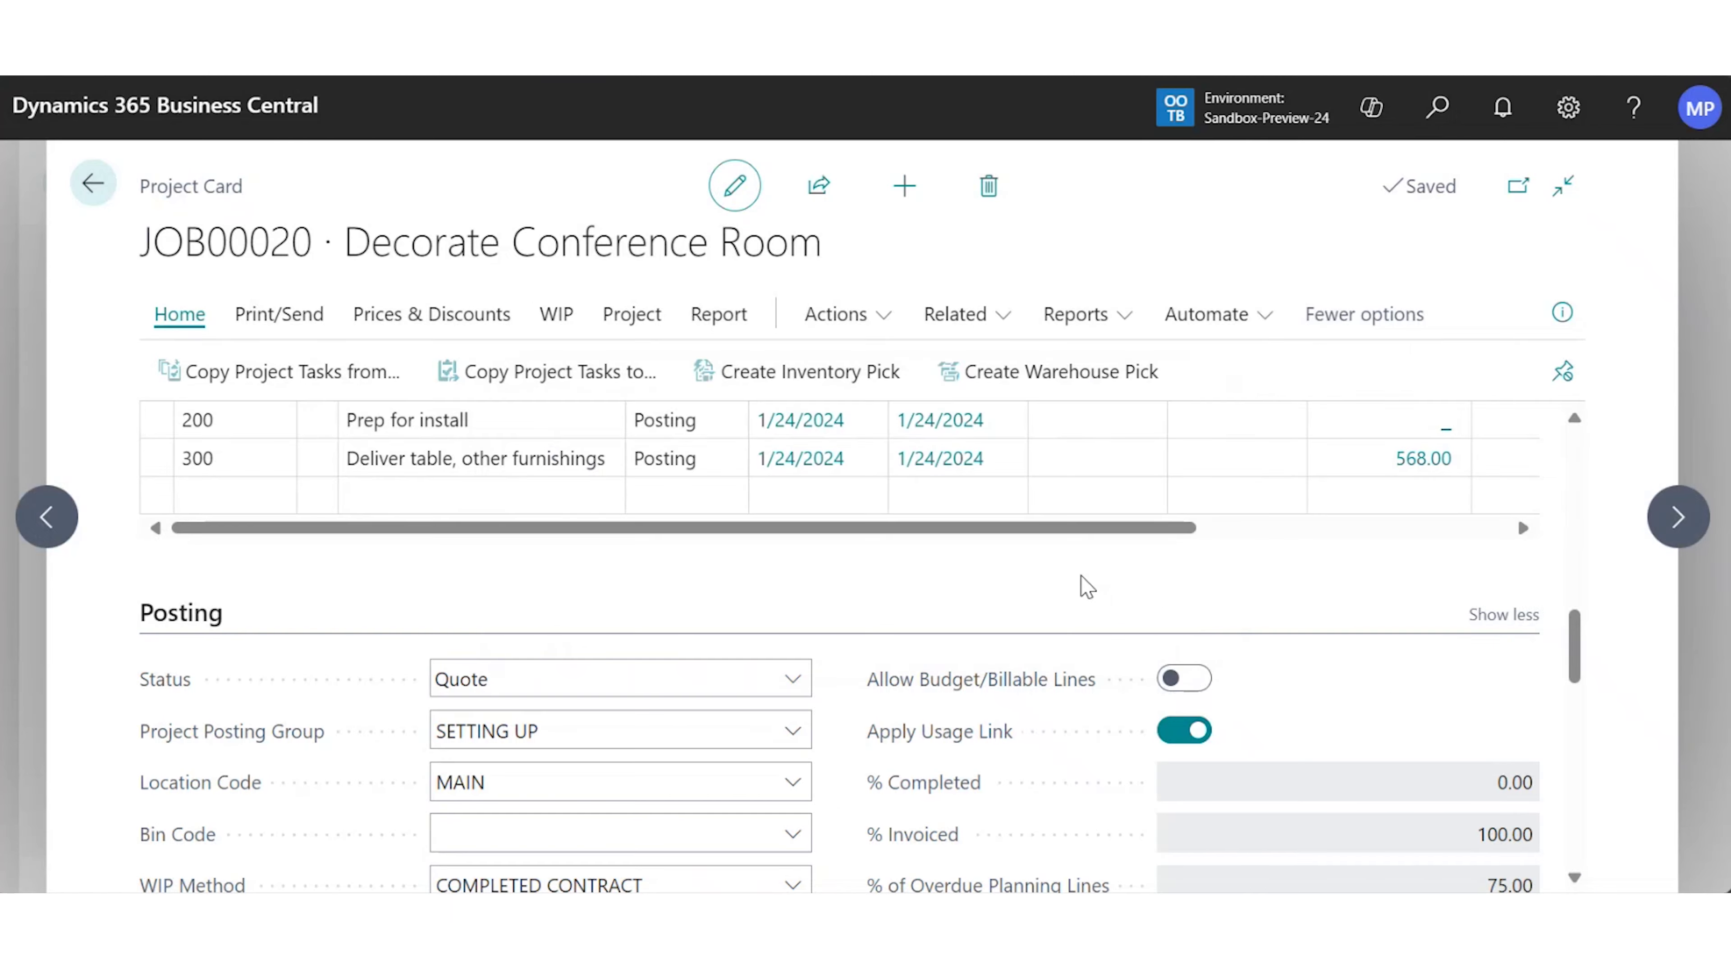
Open the list of archived versions of JOB00020 from the No. of Archived Versions field
scroll(1087, 589, up, 5)
scroll(1118, 612, up, 8)
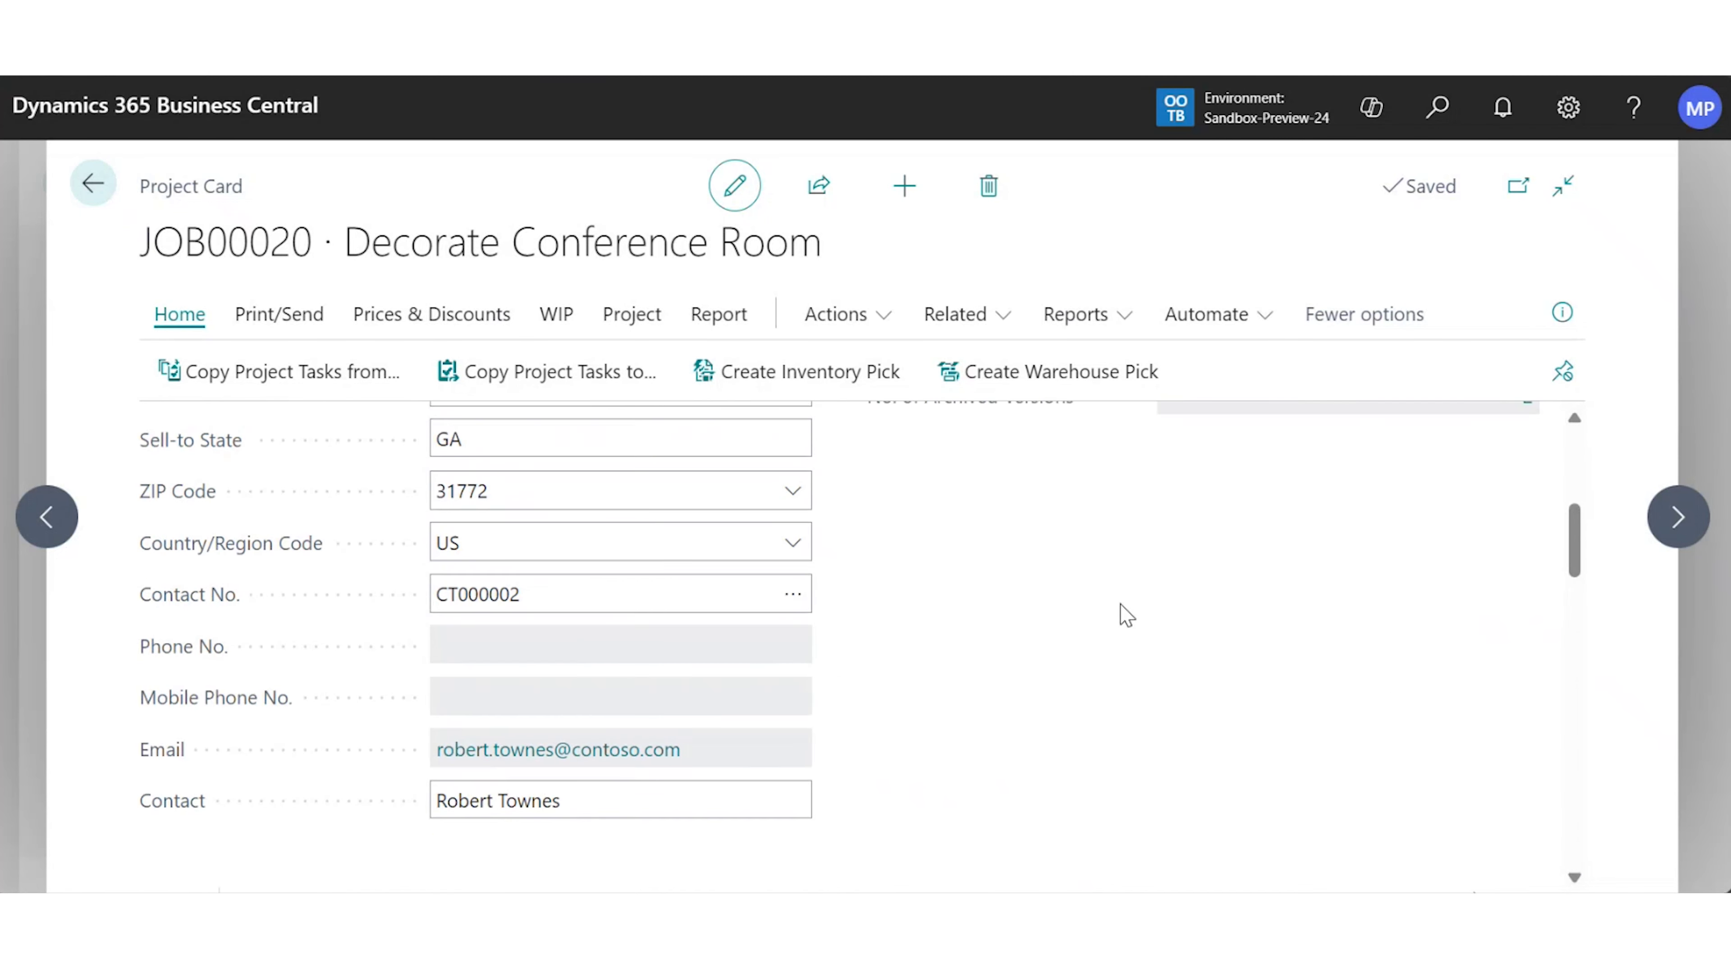
scroll(1124, 588, down, 3)
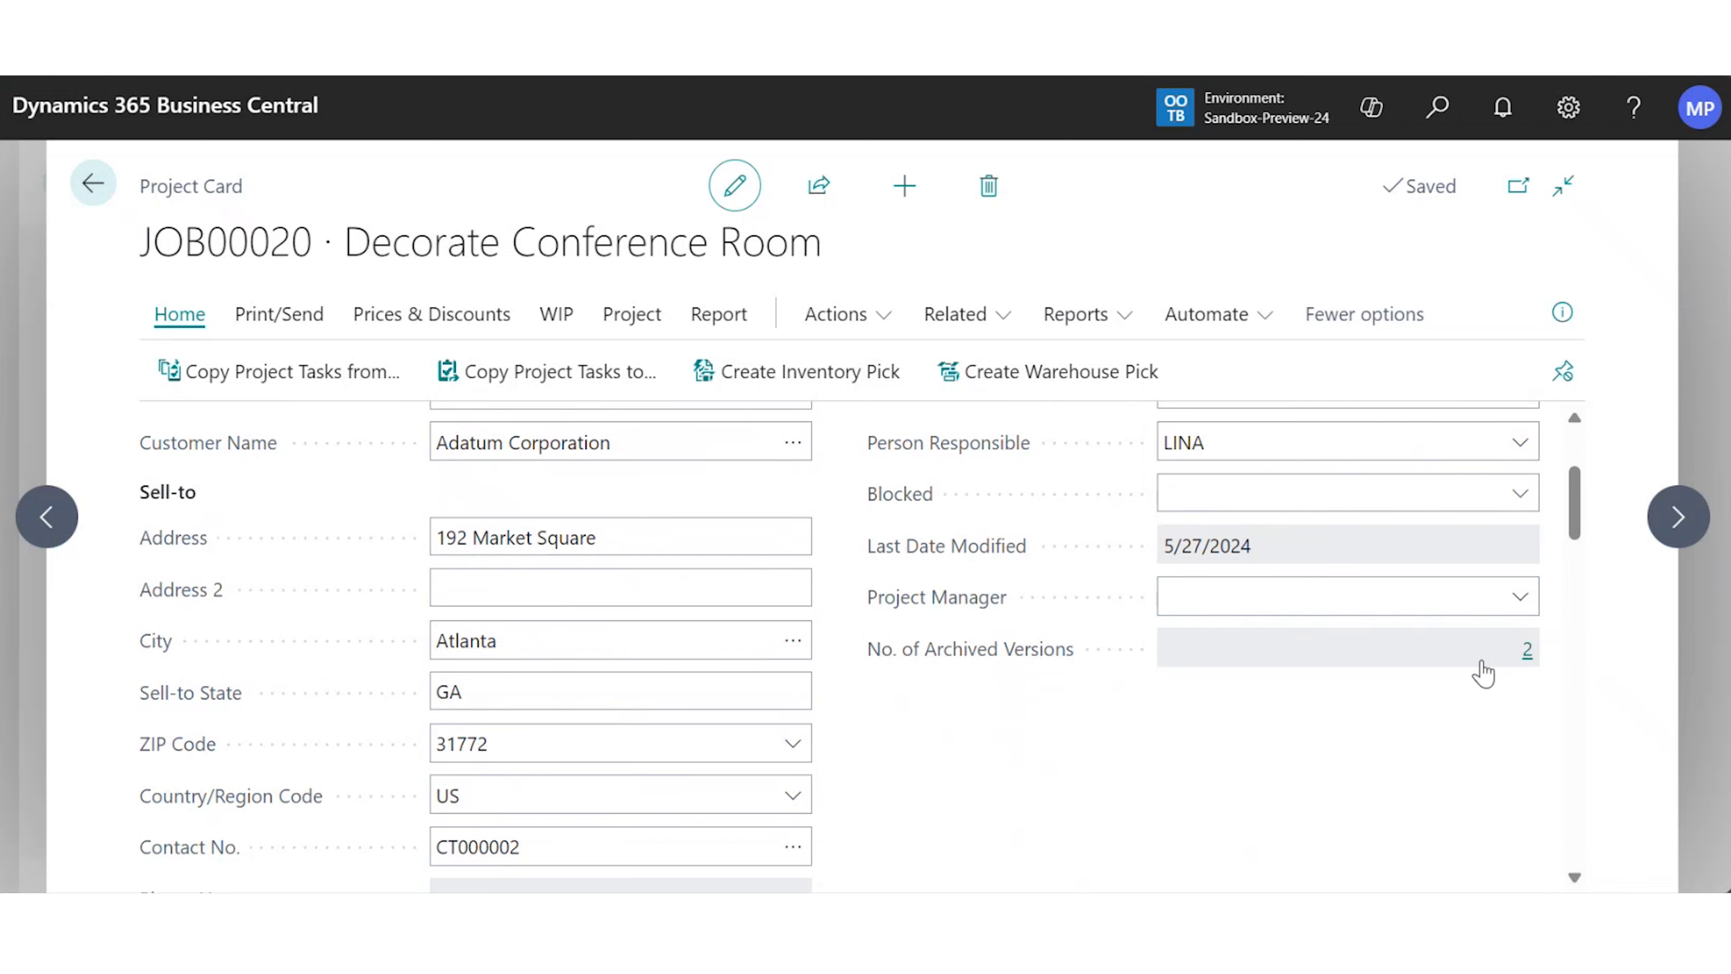
click(1530, 648)
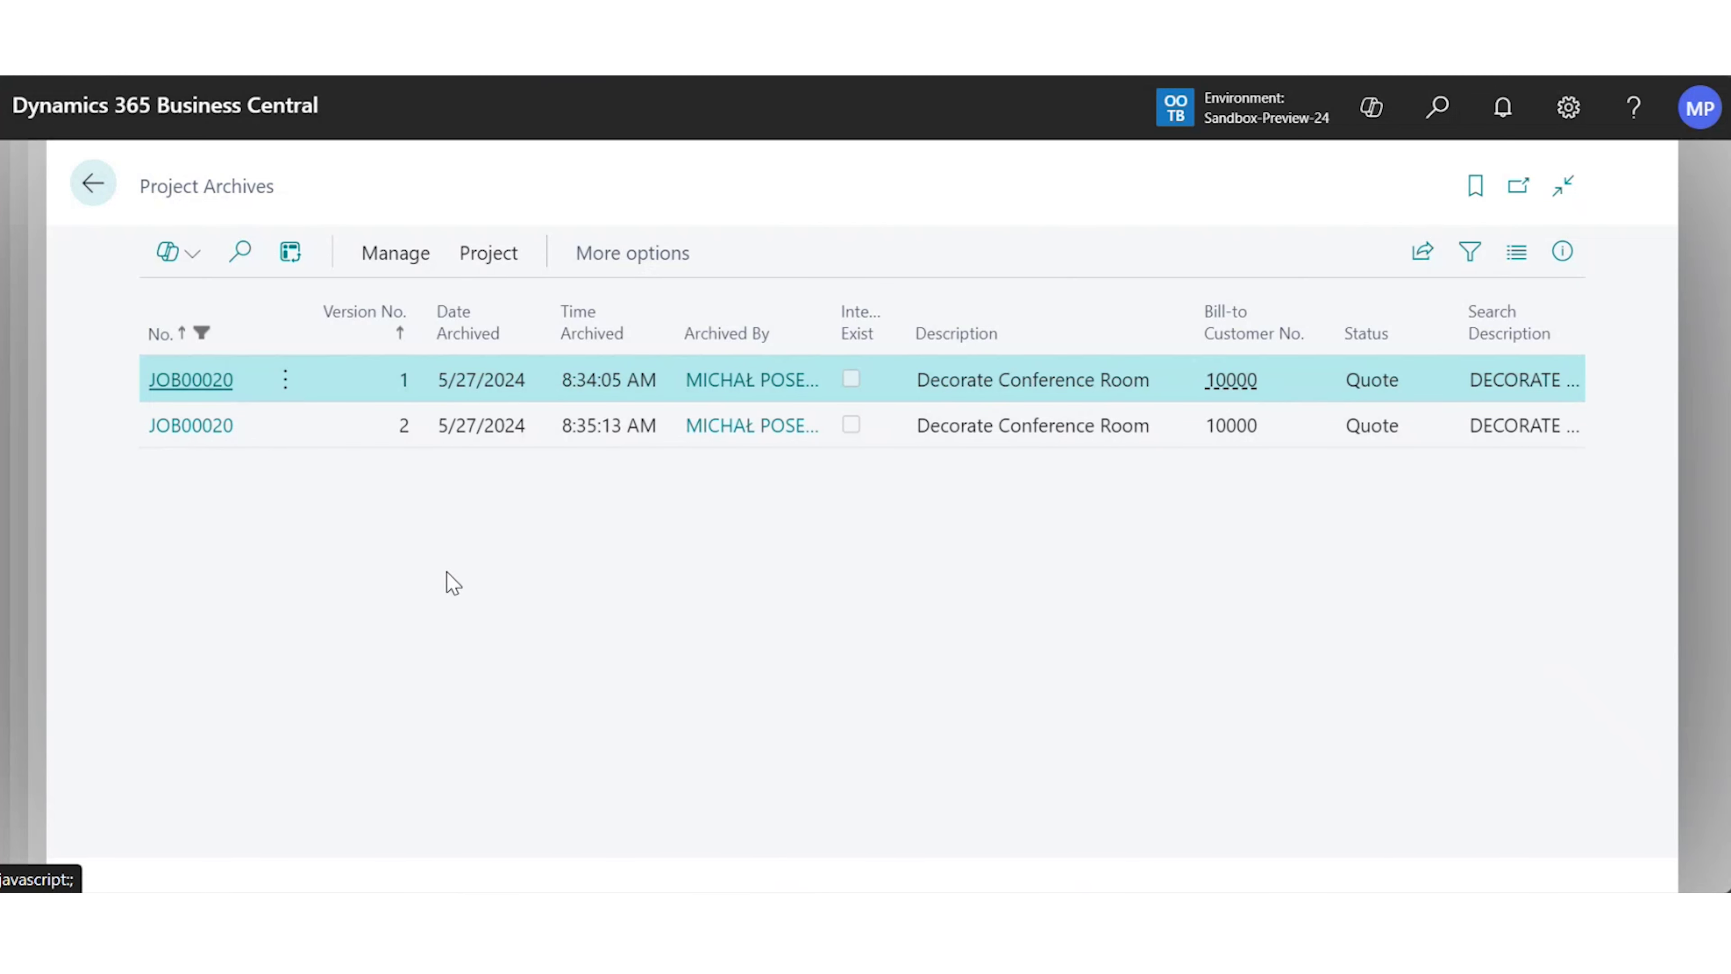